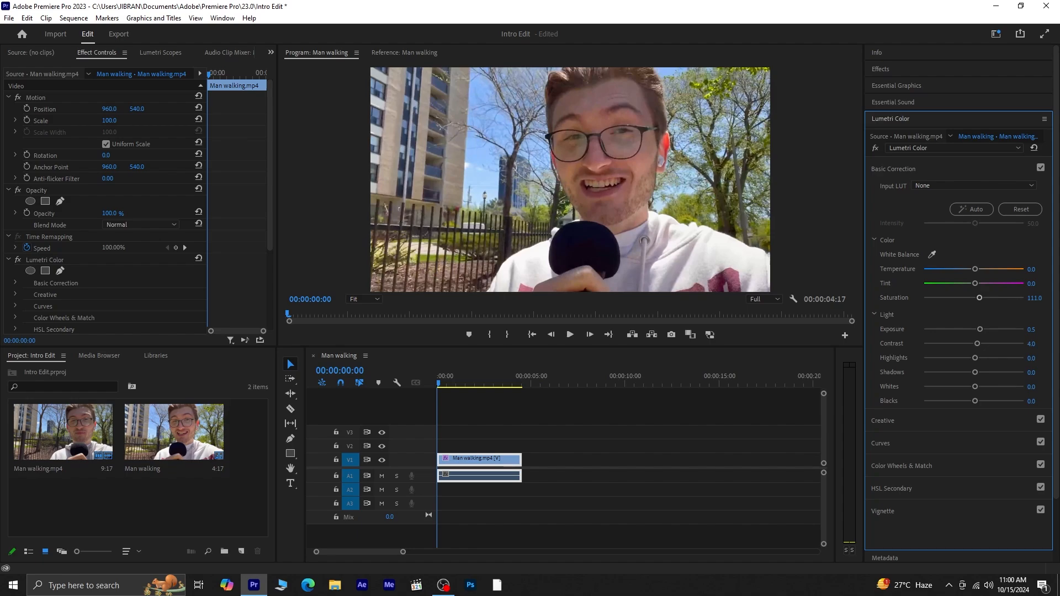
Sharpen the Man walking clip to about 10 in Lumetri's Creative adjustments, play it back and return to the sequence start.
{"action": "left_click", "coordinate": [1033, 344]}
{"action": "left_click", "coordinate": [913, 416]}
{"action": "left_click_drag", "start_coordinate": [976, 360], "coordinate": [979, 361]}
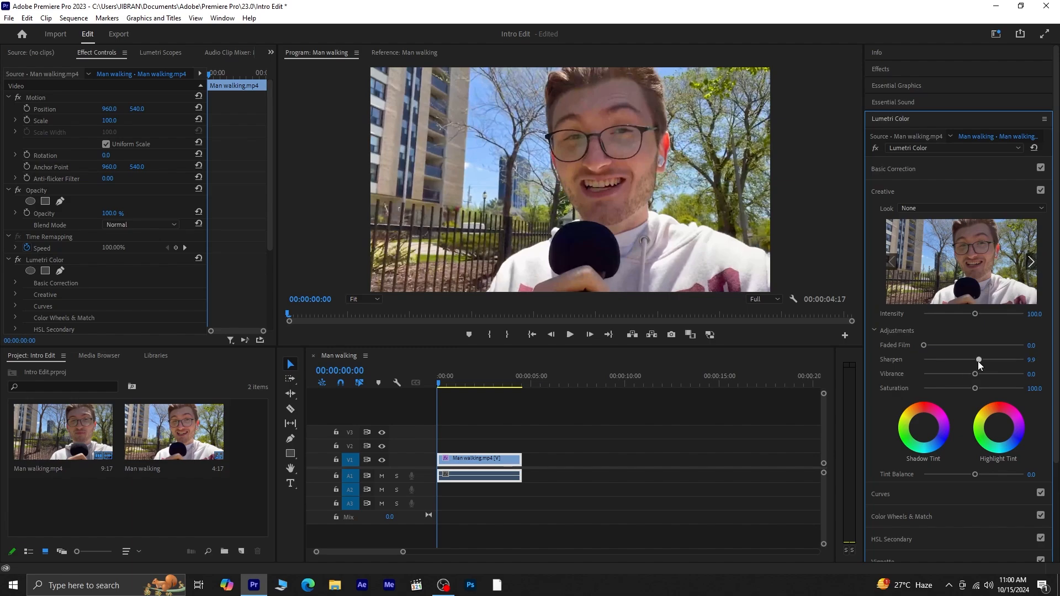
{"action": "left_click", "coordinate": [557, 485]}
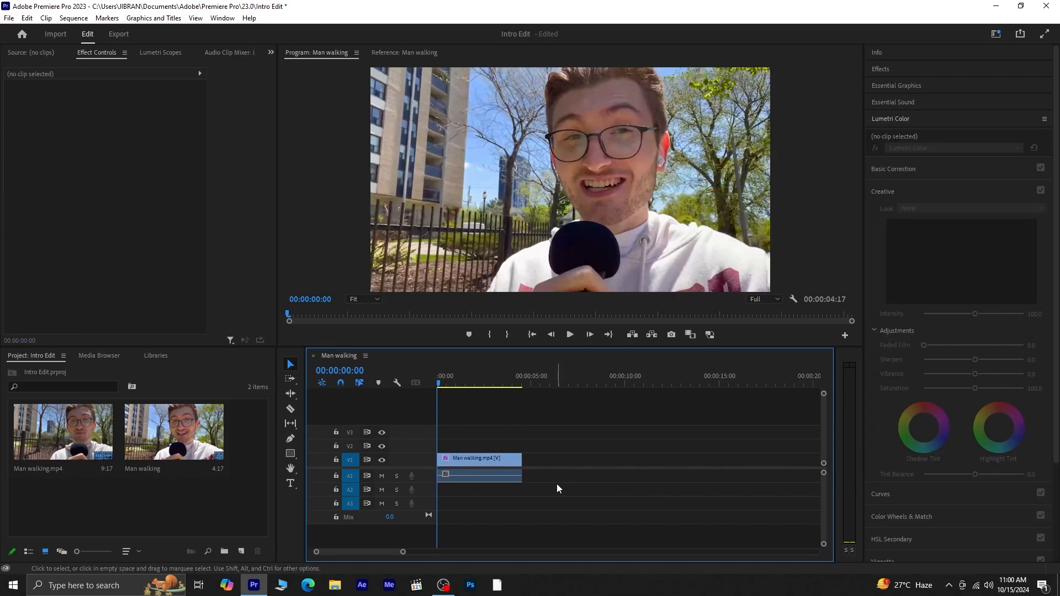
{"action": "key", "text": "space"}
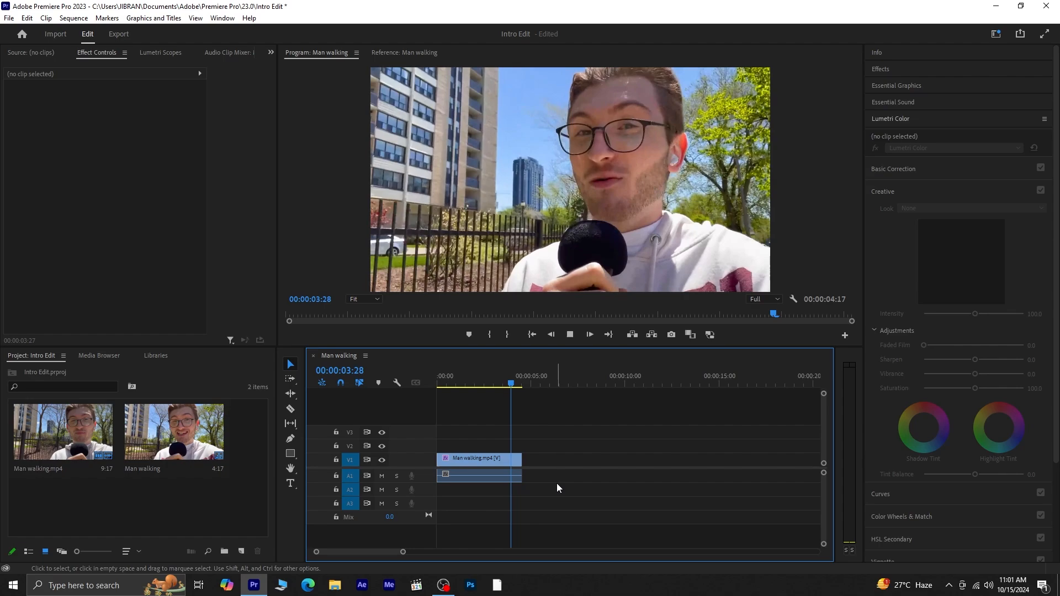
{"action": "key", "text": "space"}
{"action": "left_click_drag", "start_coordinate": [550, 479], "coordinate": [476, 409]}
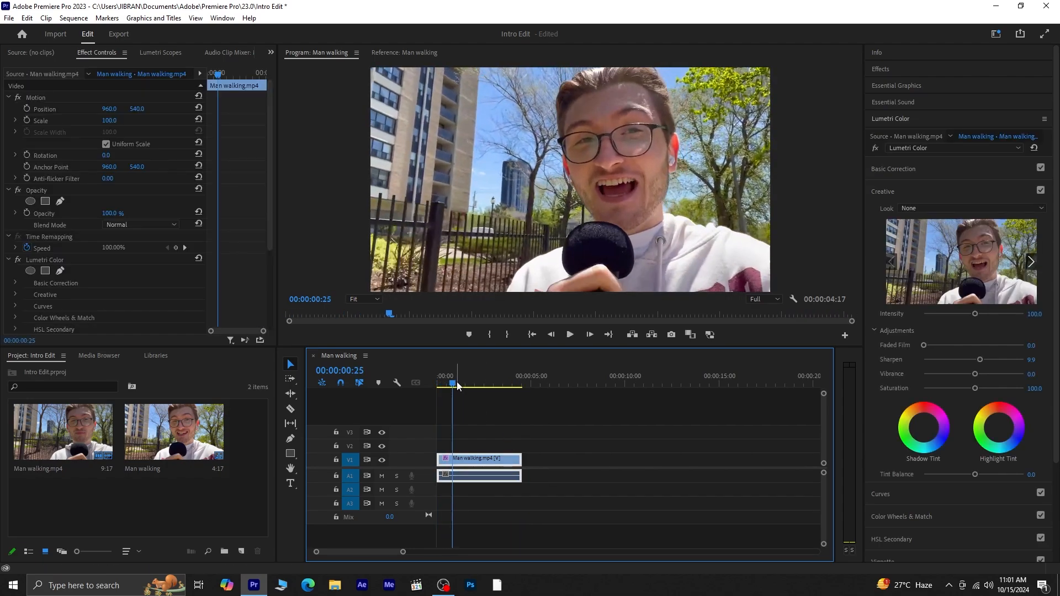
{"action": "left_click_drag", "start_coordinate": [458, 385], "coordinate": [423, 390]}
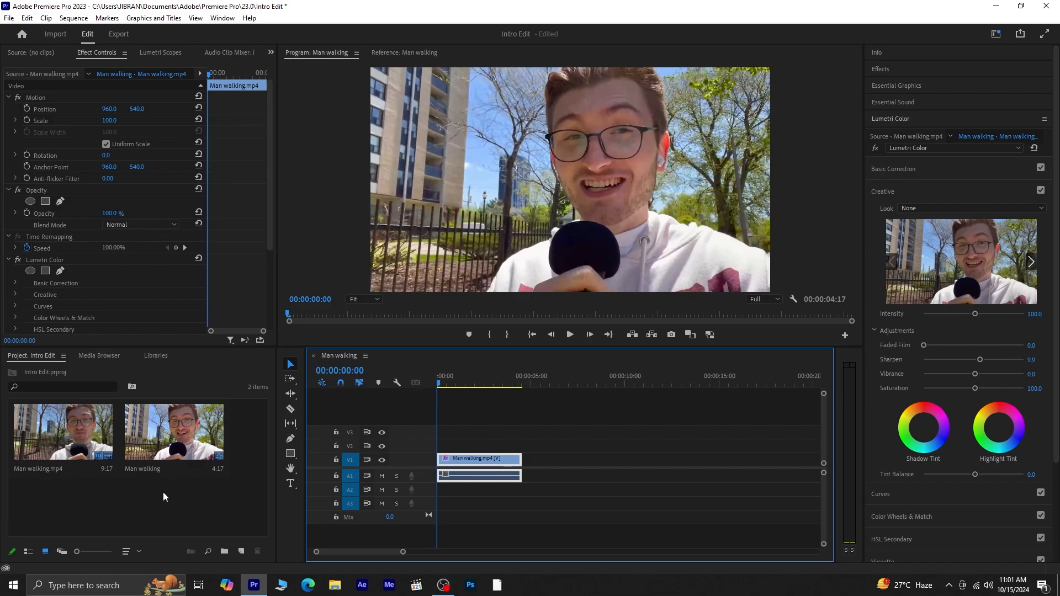
Import the dotted-texture, premium_photo paper and Ripped-paper images from the Premire Tutorial folder into the project.
{"action": "right_click", "coordinate": [170, 508]}
{"action": "left_click", "coordinate": [188, 389]}
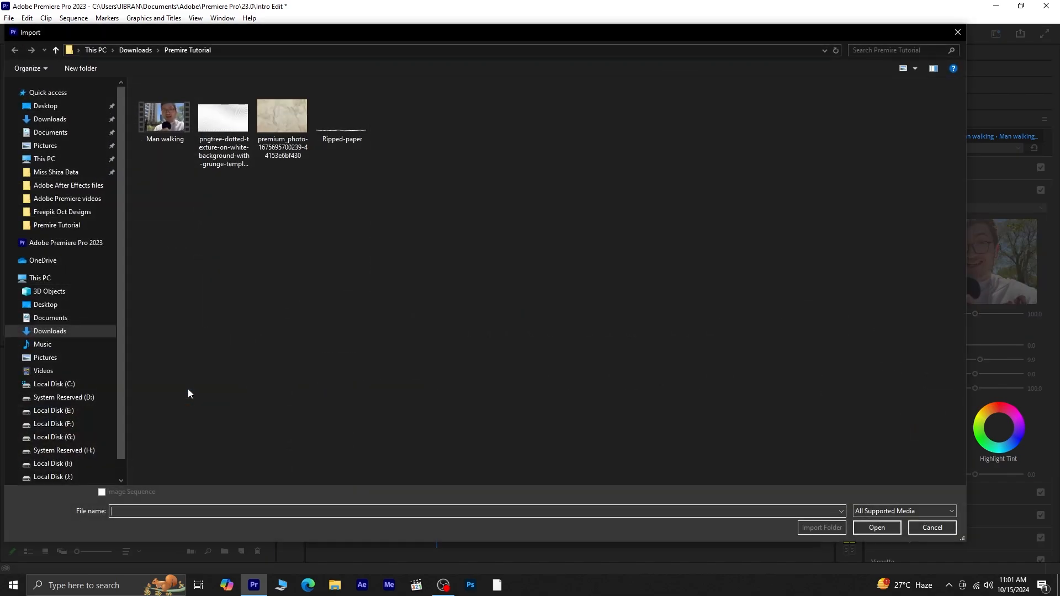
{"action": "left_click_drag", "start_coordinate": [325, 196], "coordinate": [292, 188]}
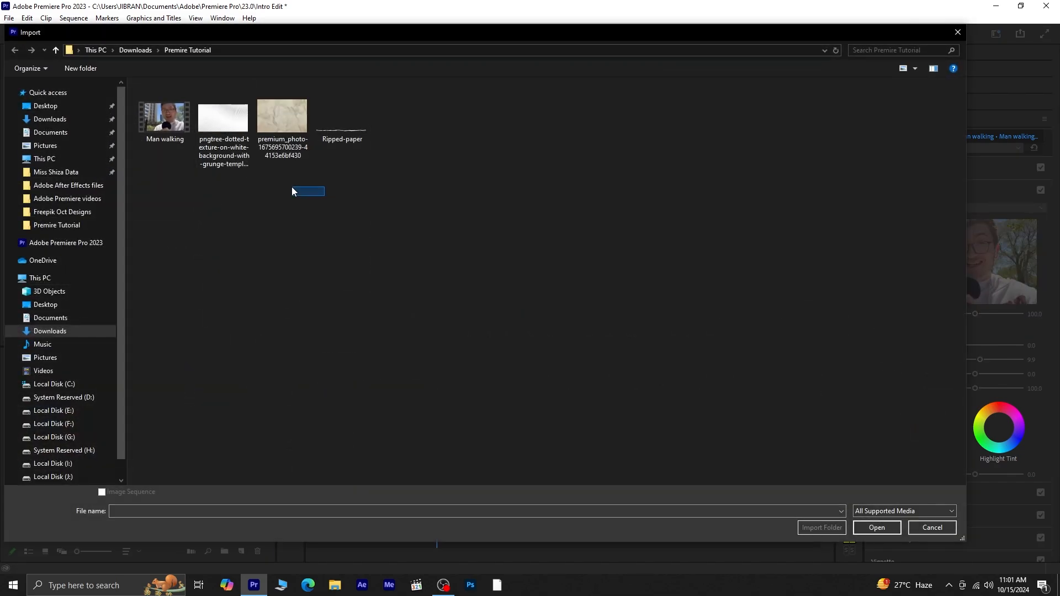
{"action": "left_click_drag", "start_coordinate": [356, 158], "coordinate": [200, 100]}
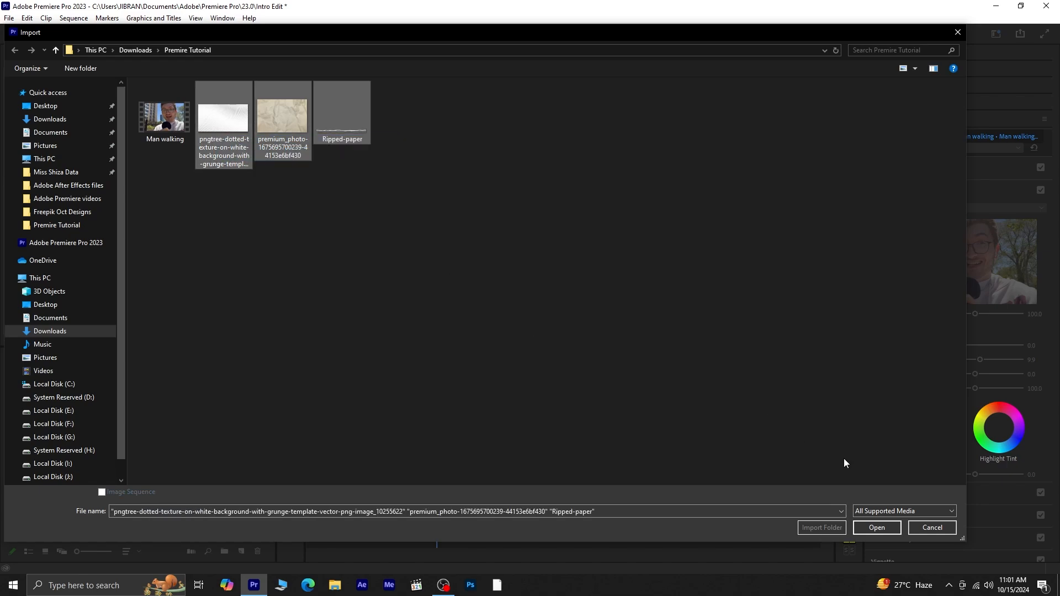
{"action": "left_click", "coordinate": [877, 528]}
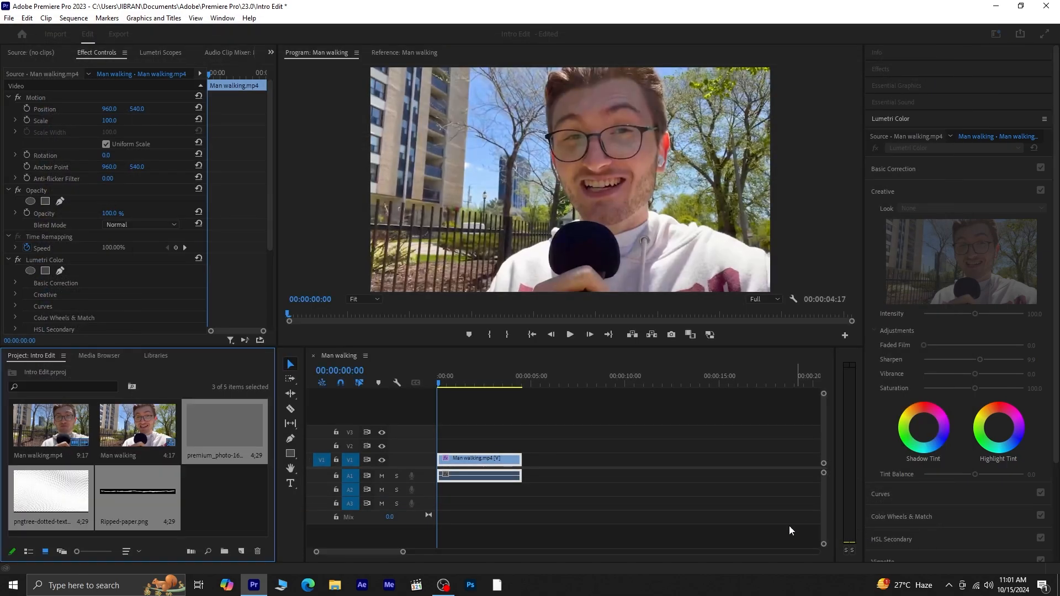
Place the premium_photo paper image on V2 at the sequence start and apply the Invert video effect to it.
{"action": "left_click", "coordinate": [211, 508]}
{"action": "left_click_drag", "start_coordinate": [217, 429], "coordinate": [439, 449]}
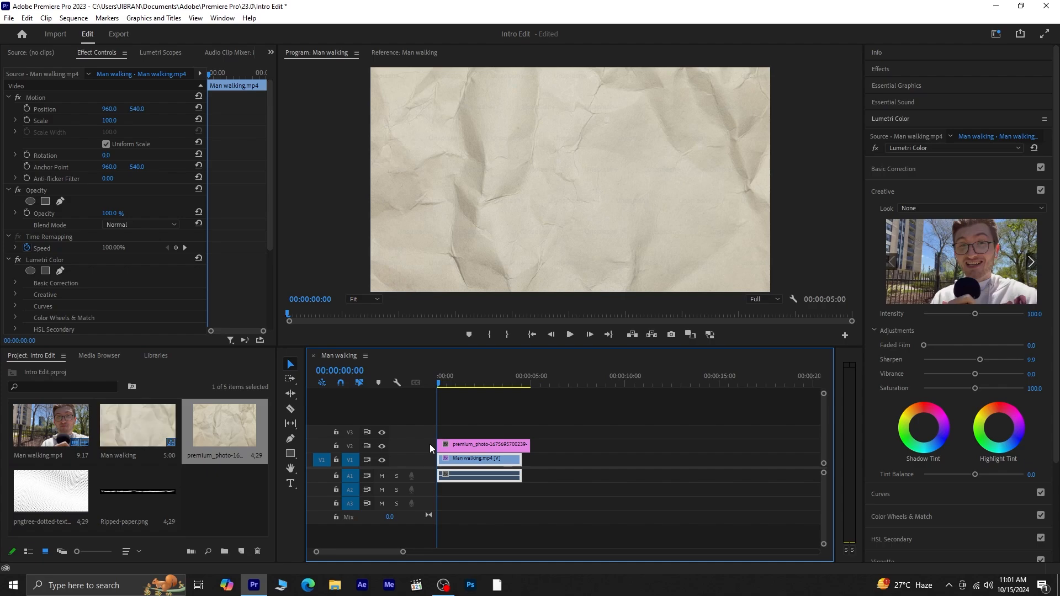
{"action": "left_click", "coordinate": [926, 69]}
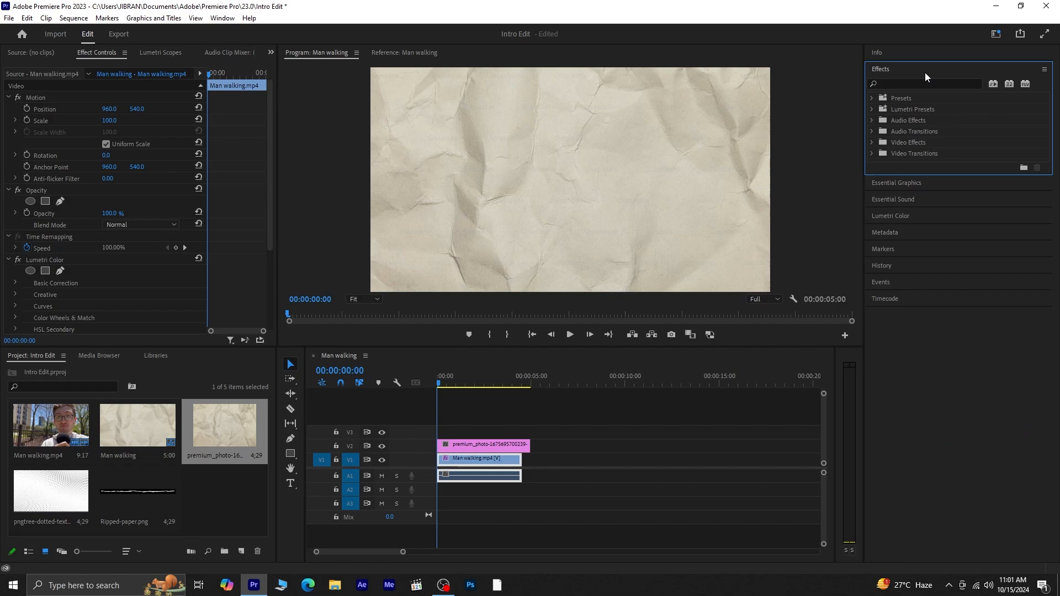
{"action": "left_click", "coordinate": [920, 82]}
{"action": "type", "text": "invert"}
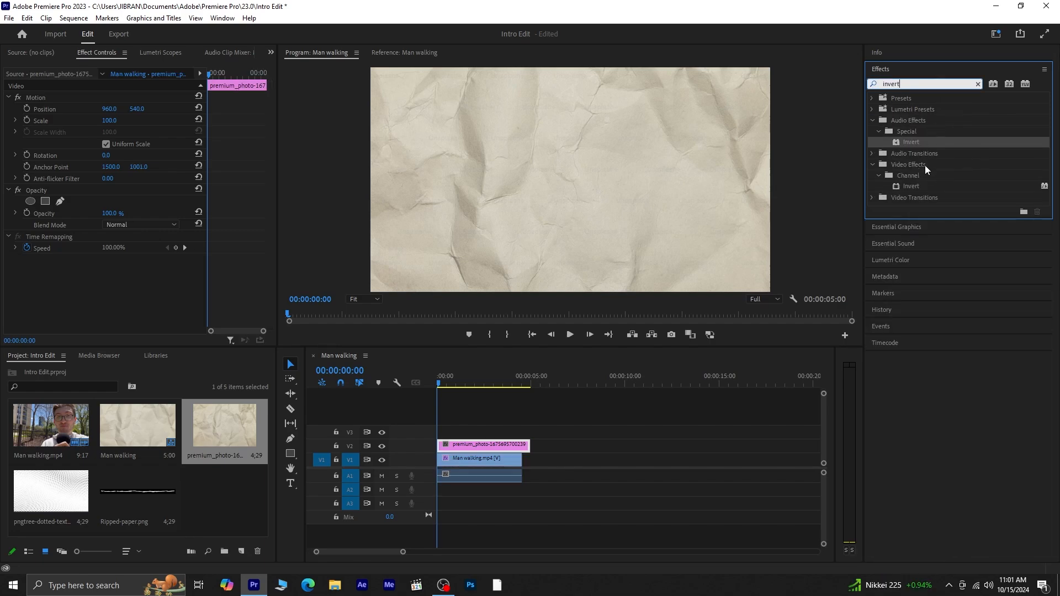
{"action": "left_click", "coordinate": [918, 185]}
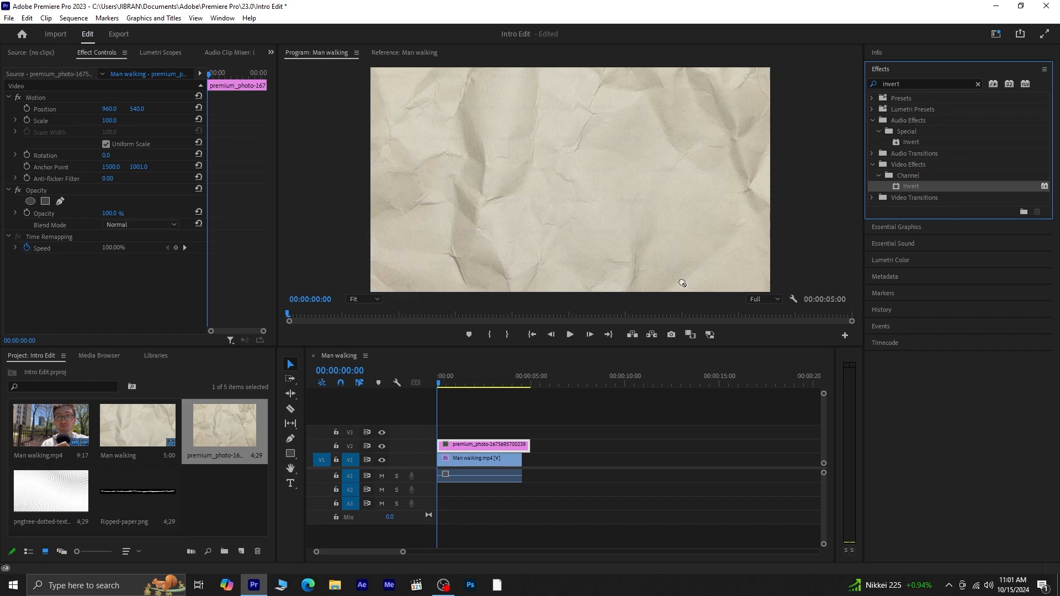
{"action": "left_click_drag", "start_coordinate": [683, 284], "coordinate": [489, 447]}
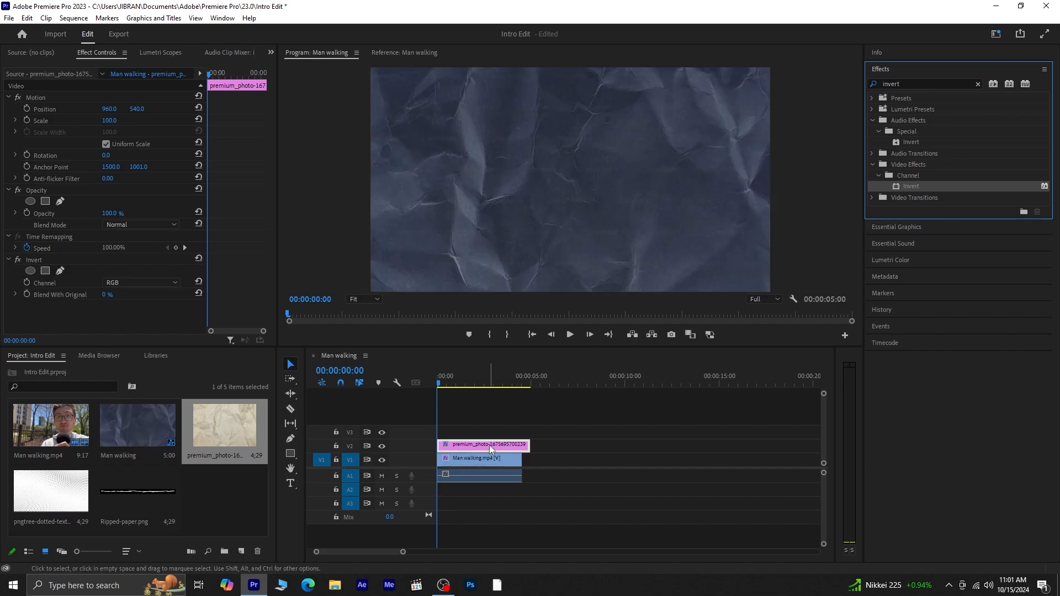
{"action": "key", "text": "space"}
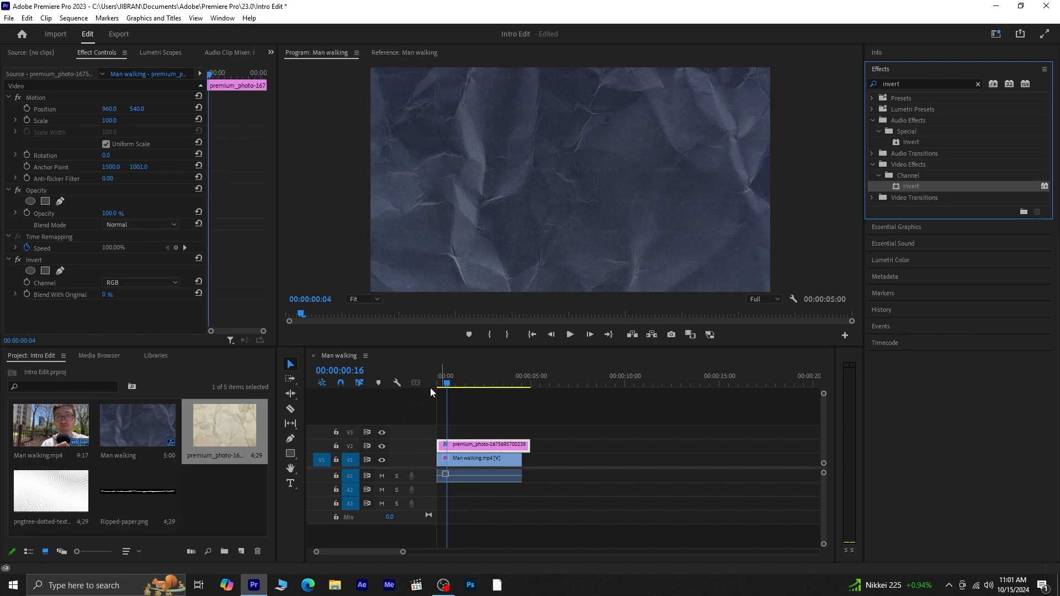
{"action": "left_click_drag", "start_coordinate": [431, 389], "coordinate": [430, 389]}
Darken the inverted paper clip with Lumetri Color by setting Exposure to -2.0 and strongly raising Contrast.
{"action": "left_click", "coordinate": [916, 258]}
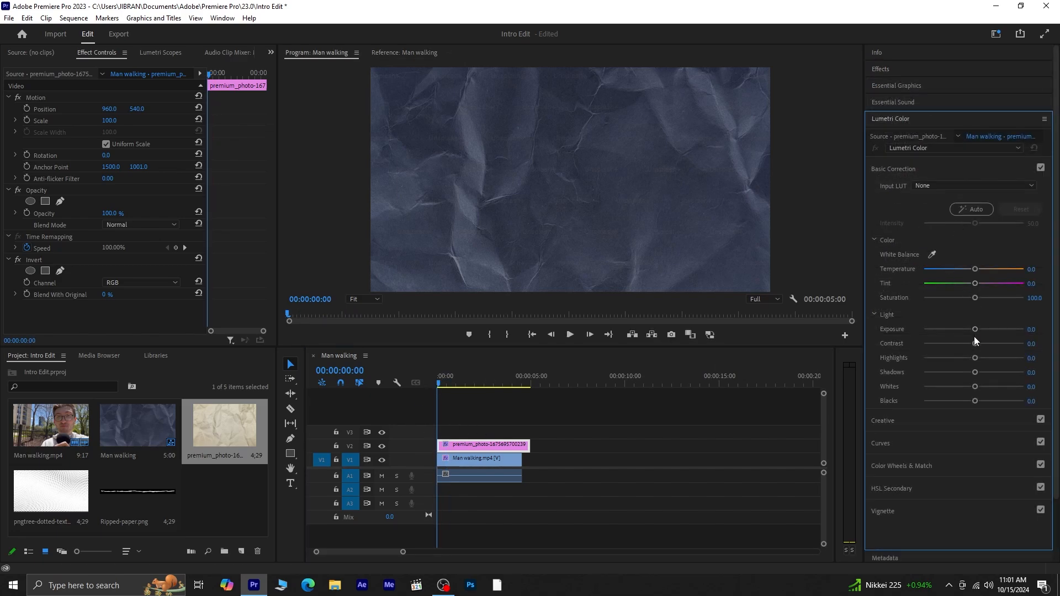
{"action": "left_click_drag", "start_coordinate": [975, 329], "coordinate": [957, 331]}
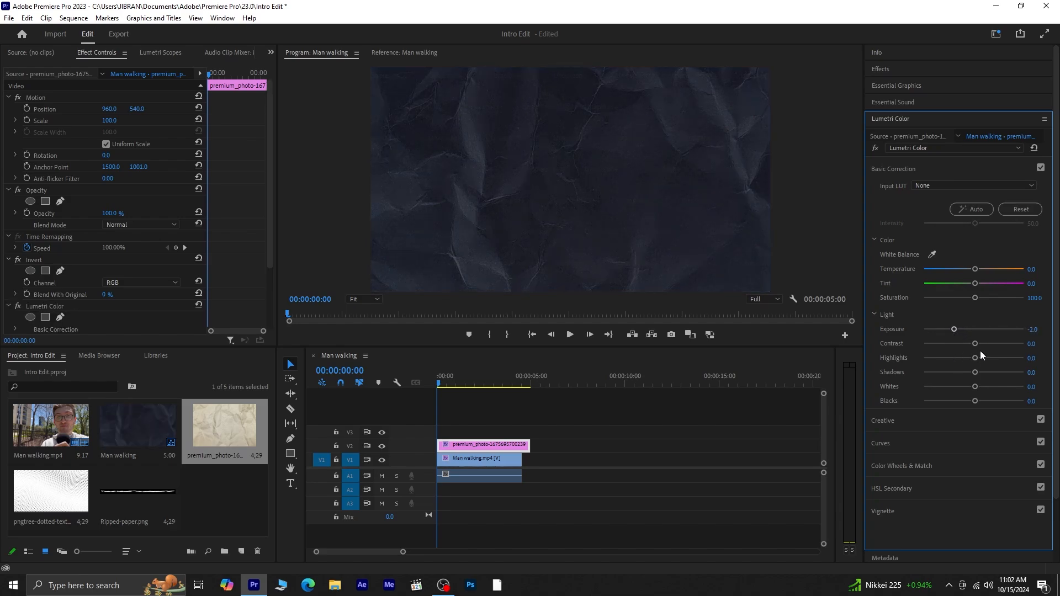
{"action": "left_click_drag", "start_coordinate": [976, 345], "coordinate": [1015, 343]}
{"action": "left_click", "coordinate": [594, 449]}
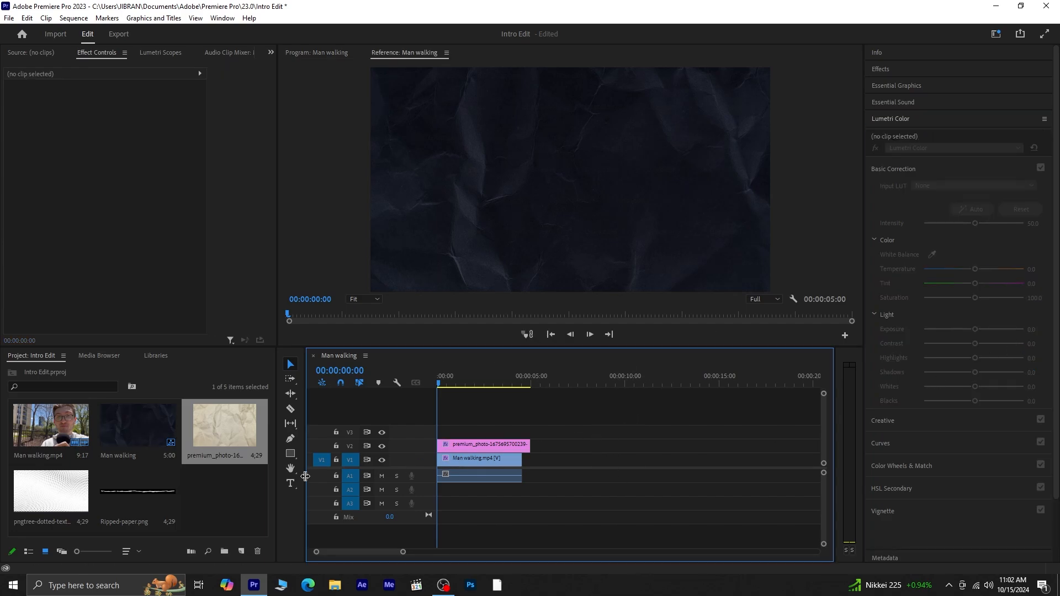
Place the dotted-texture image on V3 at the sequence start and scale it to 134 to fill the frame.
{"action": "left_click_drag", "start_coordinate": [46, 496], "coordinate": [474, 435]}
{"action": "left_click", "coordinate": [495, 433]}
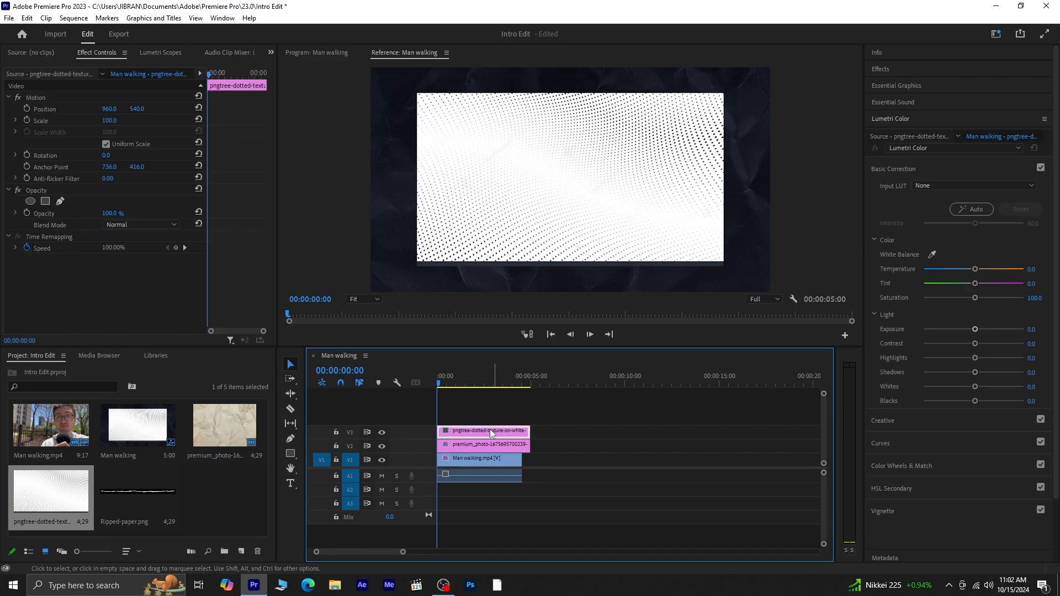
{"action": "left_click_drag", "start_coordinate": [109, 121], "coordinate": [129, 121]}
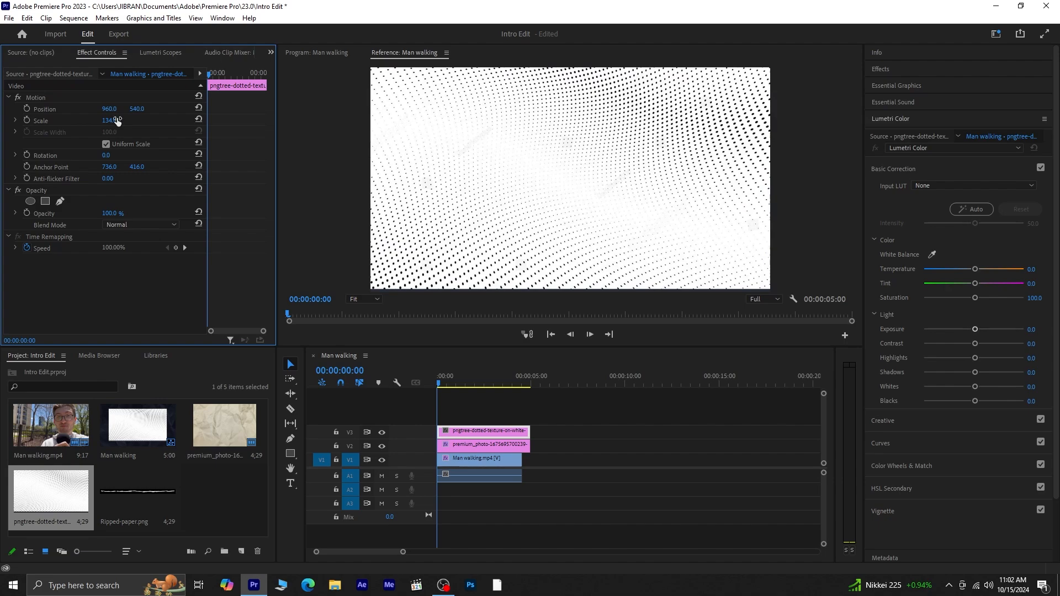
Apply the Invert video effect to the dotted-texture clip and set its vertical position to 567.
{"action": "left_click", "coordinate": [880, 71]}
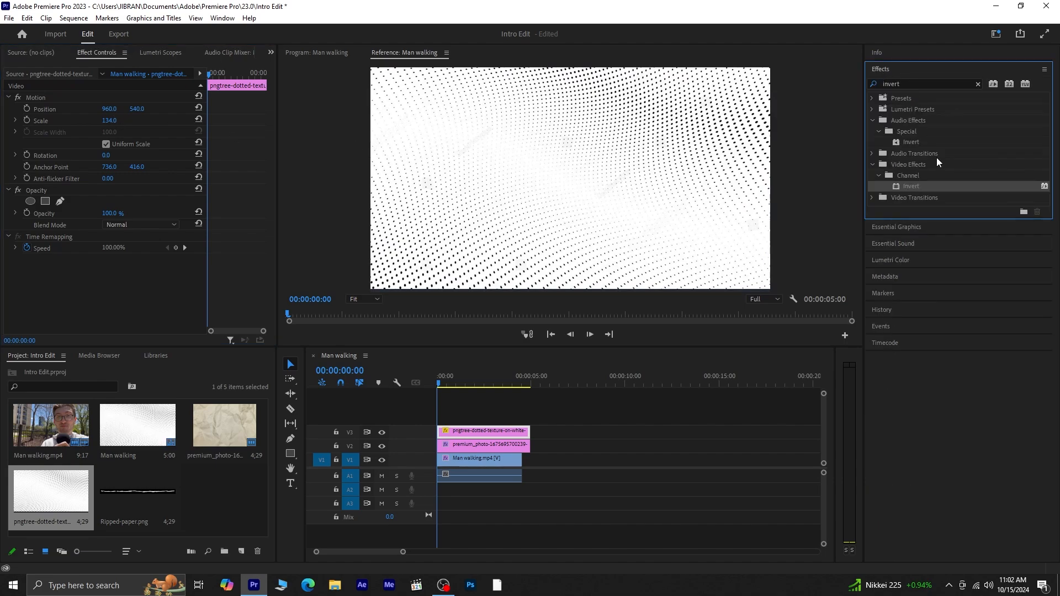
{"action": "left_click_drag", "start_coordinate": [577, 380], "coordinate": [490, 432]}
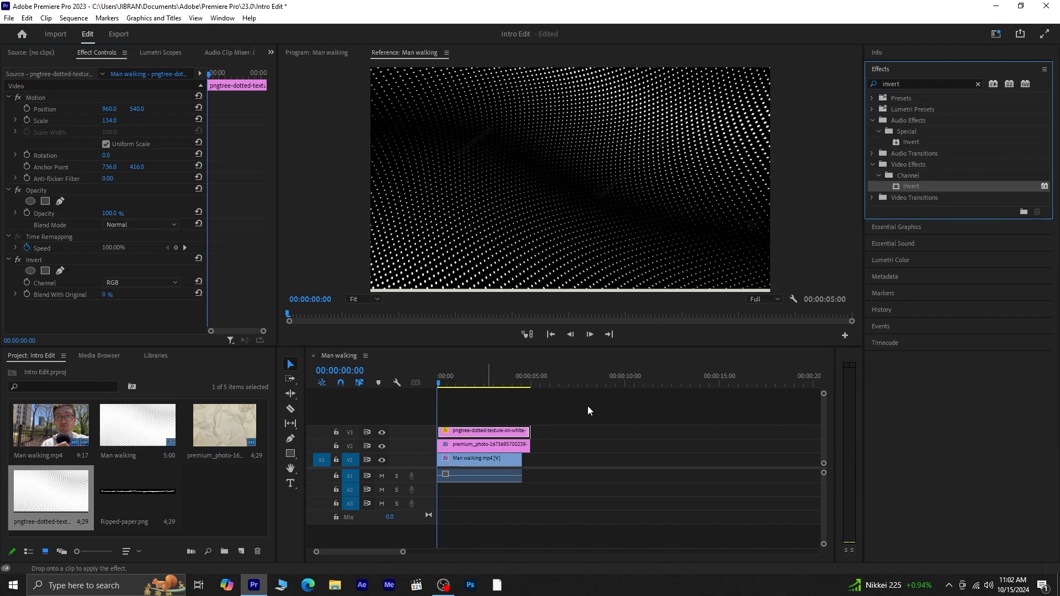
{"action": "left_click_drag", "start_coordinate": [136, 109], "coordinate": [150, 109]}
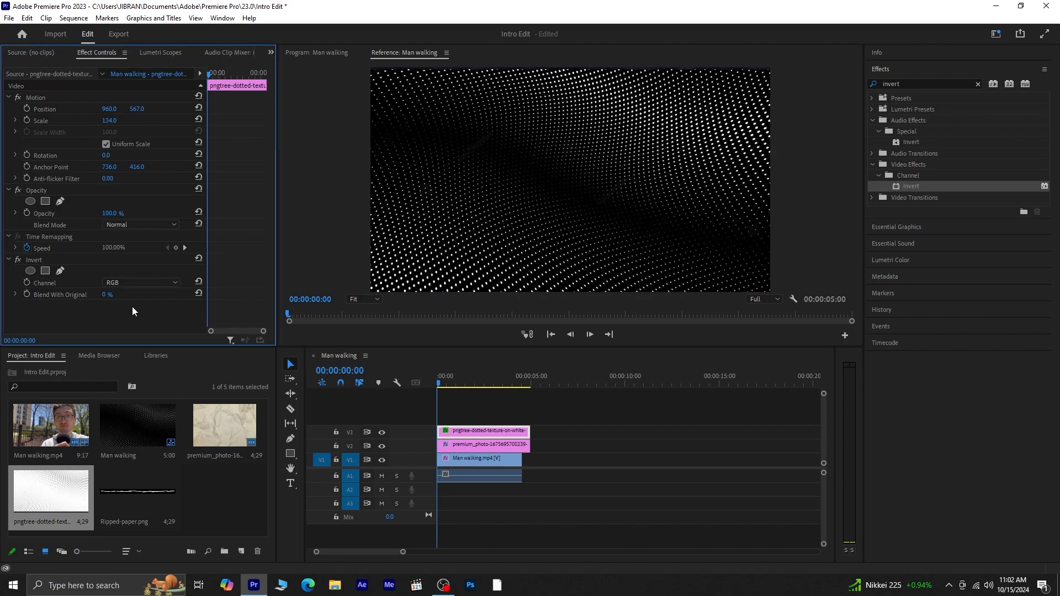
Set the dotted-texture clip's blend mode to Screen and its opacity to 30%.
{"action": "left_click", "coordinate": [138, 225]}
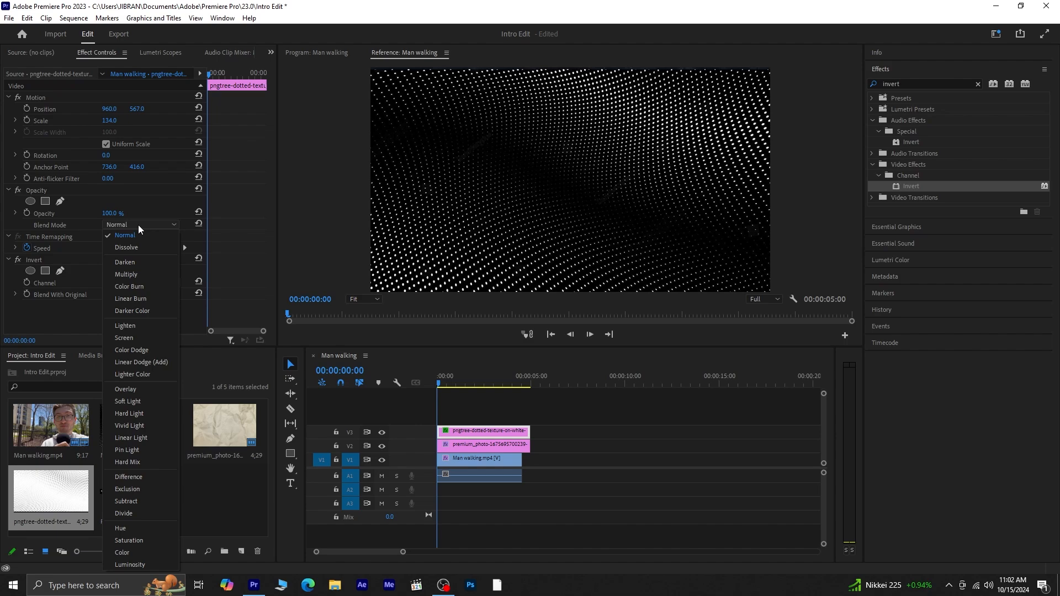
{"action": "left_click", "coordinate": [131, 342]}
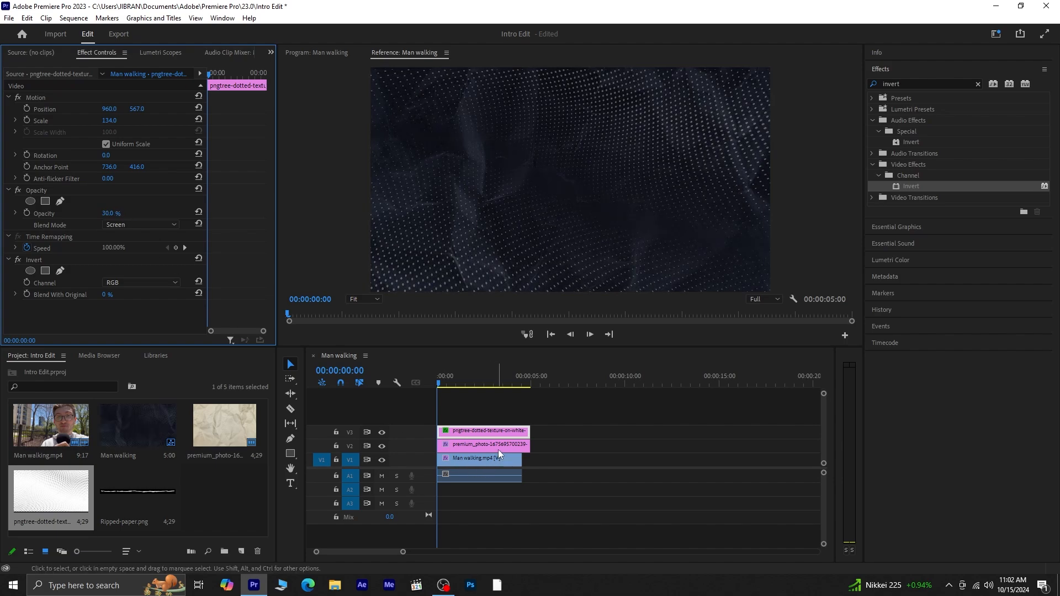
{"action": "left_click", "coordinate": [482, 405]}
Split the dotted-texture clip on V3 at 00:00:00:10 with the Razor tool.
{"action": "key", "text": "equal"}
{"action": "key", "text": "equal"}
{"action": "key", "text": "minus"}
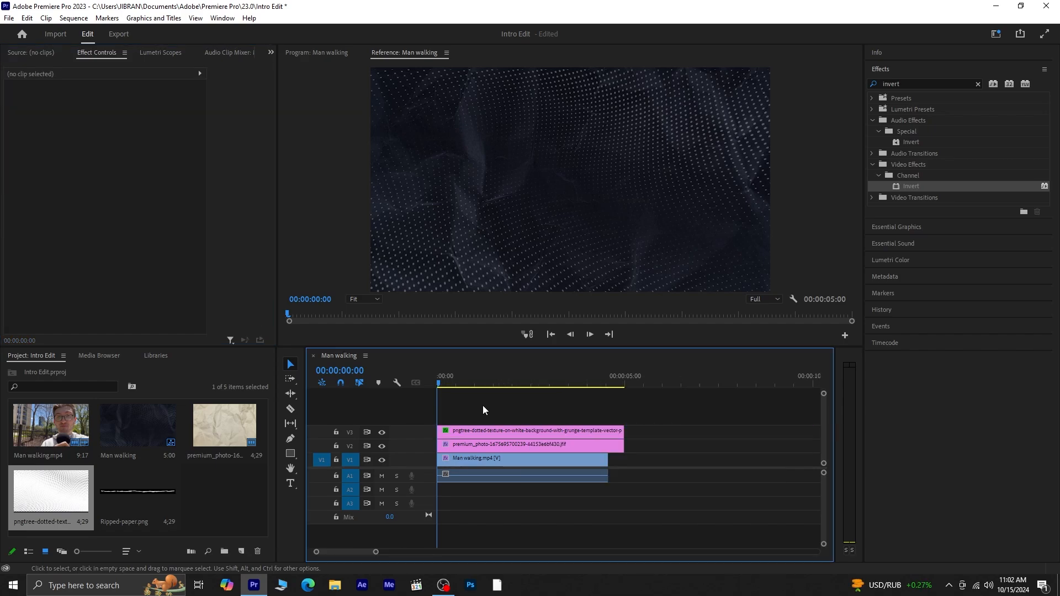
{"action": "key", "text": "shift+Right"}
{"action": "key", "text": "shift+Right"}
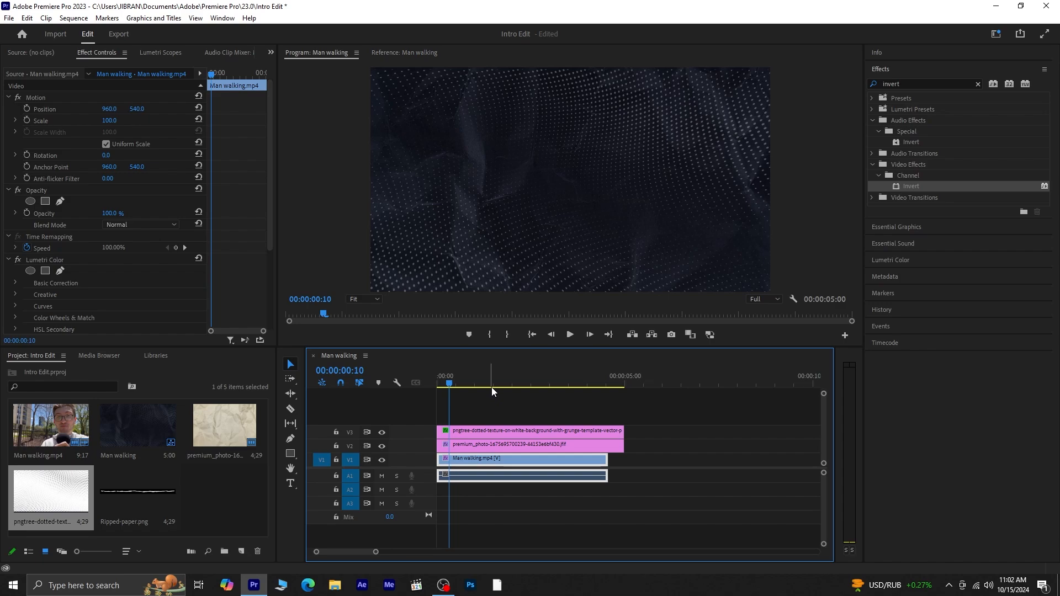
{"action": "key", "text": "c"}
{"action": "left_click", "coordinate": [454, 431]}
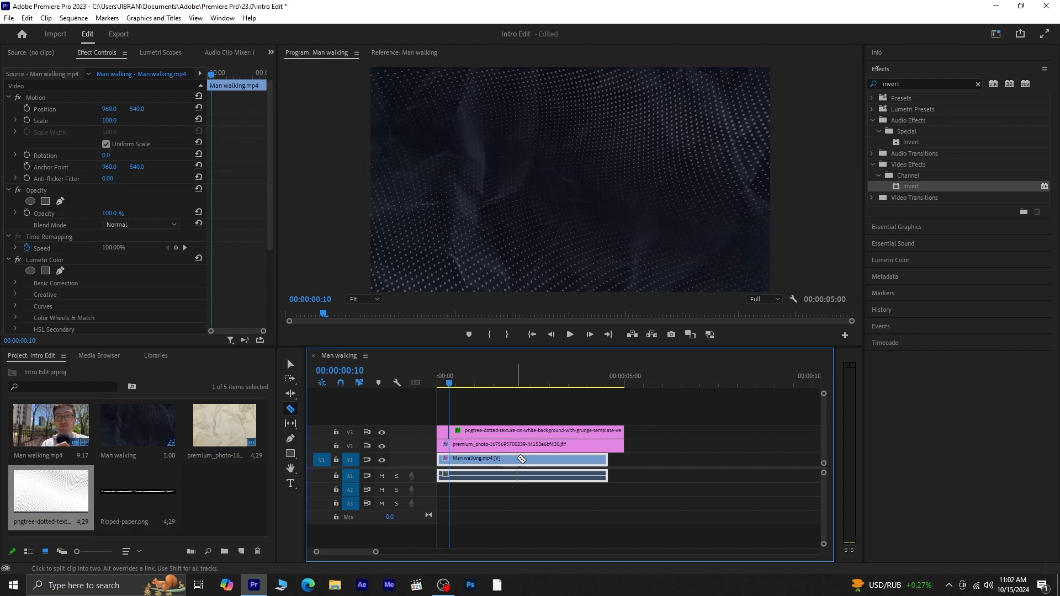
Split the dotted-texture clip on V3 at 00:00:00:20 and 00:00:01:00.
{"action": "key", "text": "shift+Right"}
{"action": "key", "text": "shift+Right"}
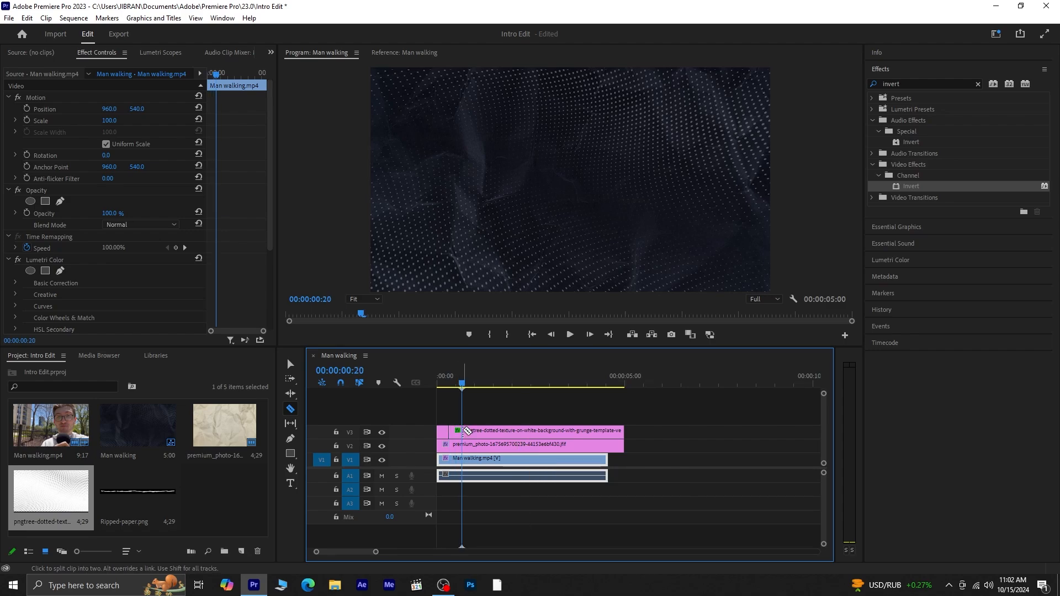
{"action": "left_click", "coordinate": [465, 430]}
{"action": "key", "text": "shift+Right"}
{"action": "key", "text": "shift+Right"}
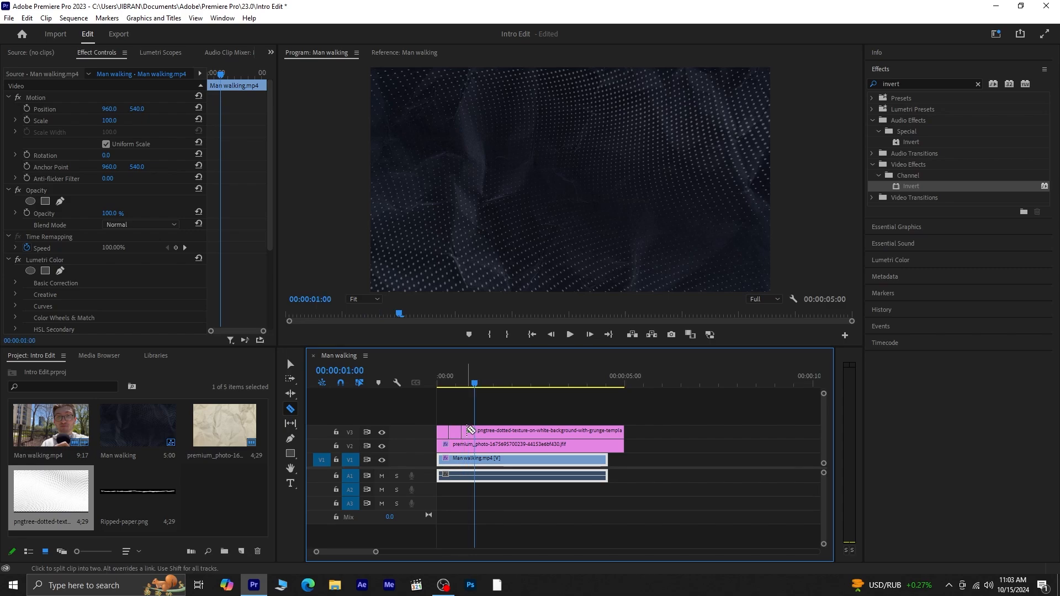
{"action": "left_click", "coordinate": [474, 431]}
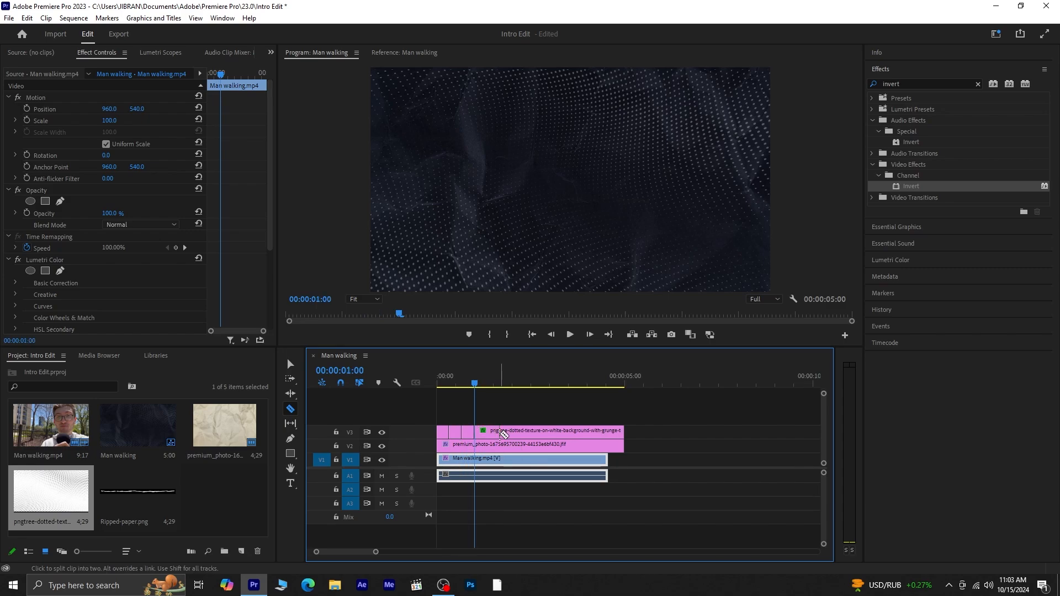
Delete the part of the dotted-texture clip after 00:00:01:00.
{"action": "key", "text": "v"}
{"action": "left_click", "coordinate": [502, 433]}
{"action": "key", "text": "Delete"}
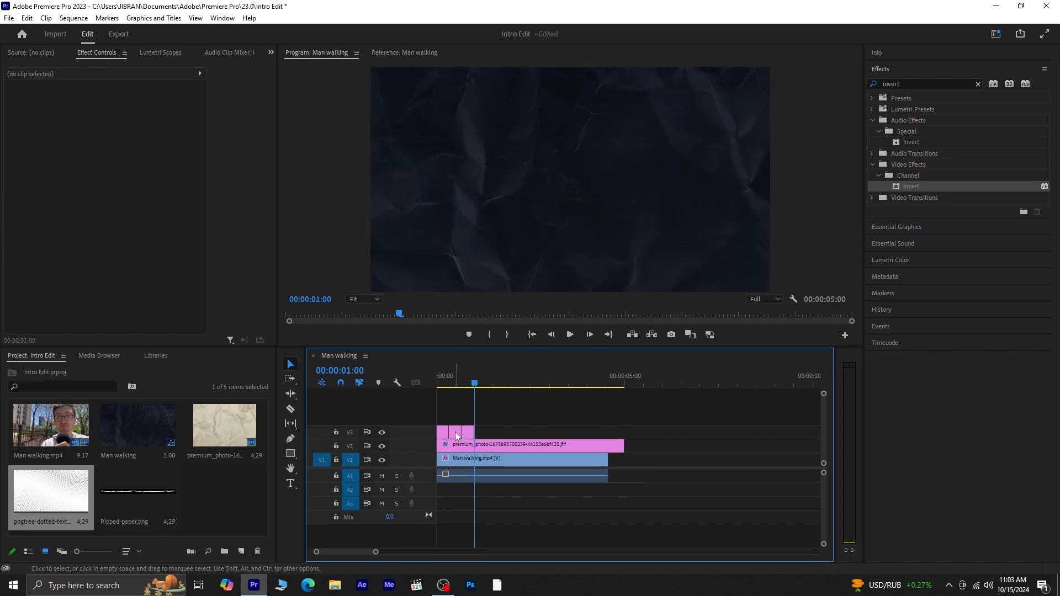
Find the flip effects and apply Horizontal Flip to the second dotted-texture segment on V3.
{"action": "left_click", "coordinate": [456, 431]}
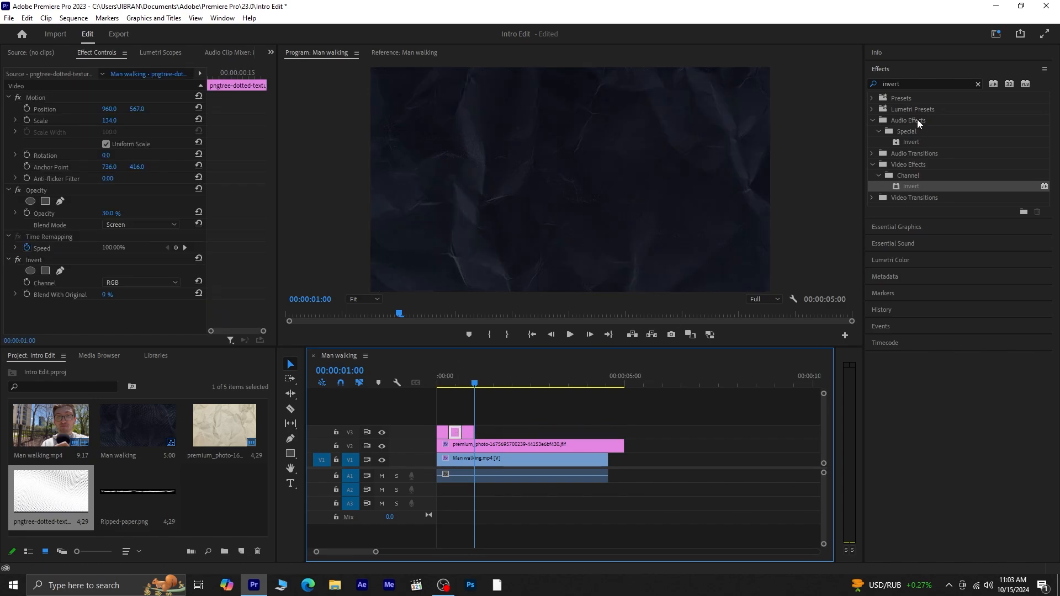
{"action": "left_click", "coordinate": [911, 83]}
{"action": "type", "text": "flip"}
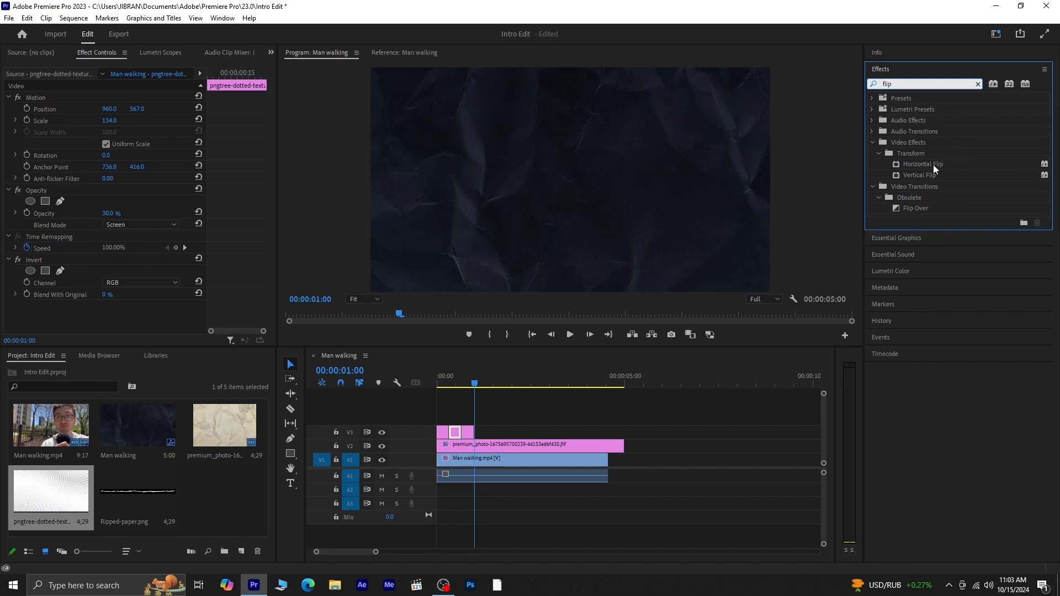
{"action": "left_click_drag", "start_coordinate": [933, 164], "coordinate": [468, 431]}
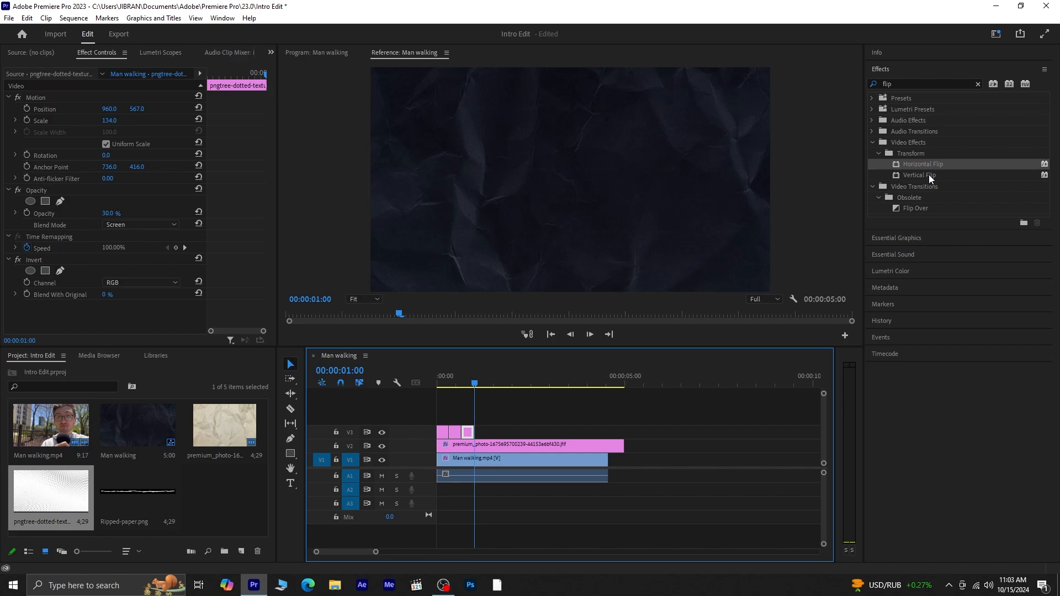
Apply Vertical Flip to the third dotted-texture segment on V3 and play back the sequence from the start.
{"action": "left_click_drag", "start_coordinate": [929, 174], "coordinate": [468, 432]}
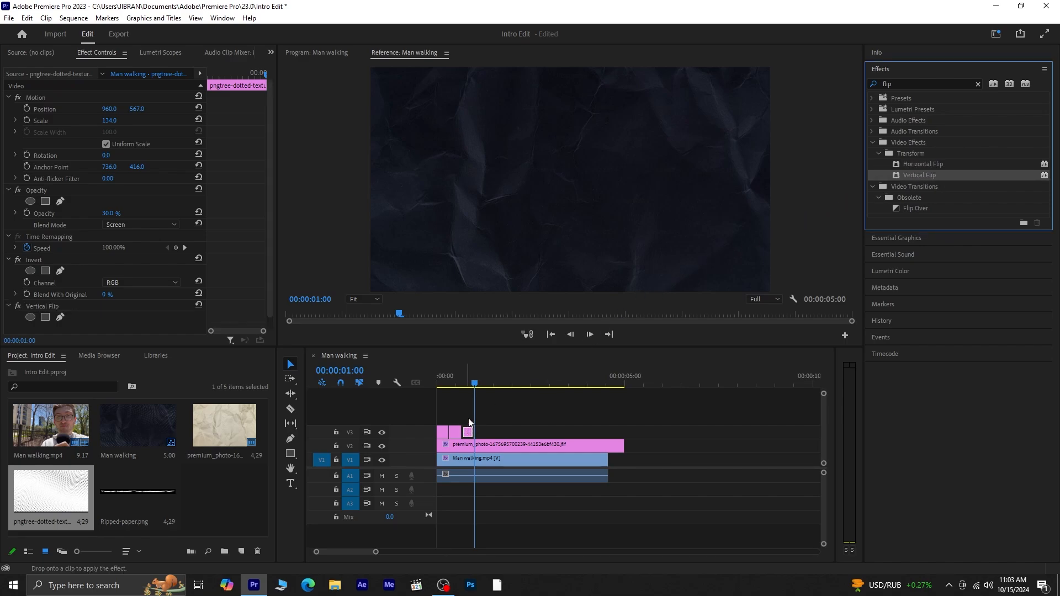
{"action": "left_click_drag", "start_coordinate": [475, 385], "coordinate": [420, 395]}
{"action": "left_click", "coordinate": [506, 461]}
{"action": "key", "text": "space"}
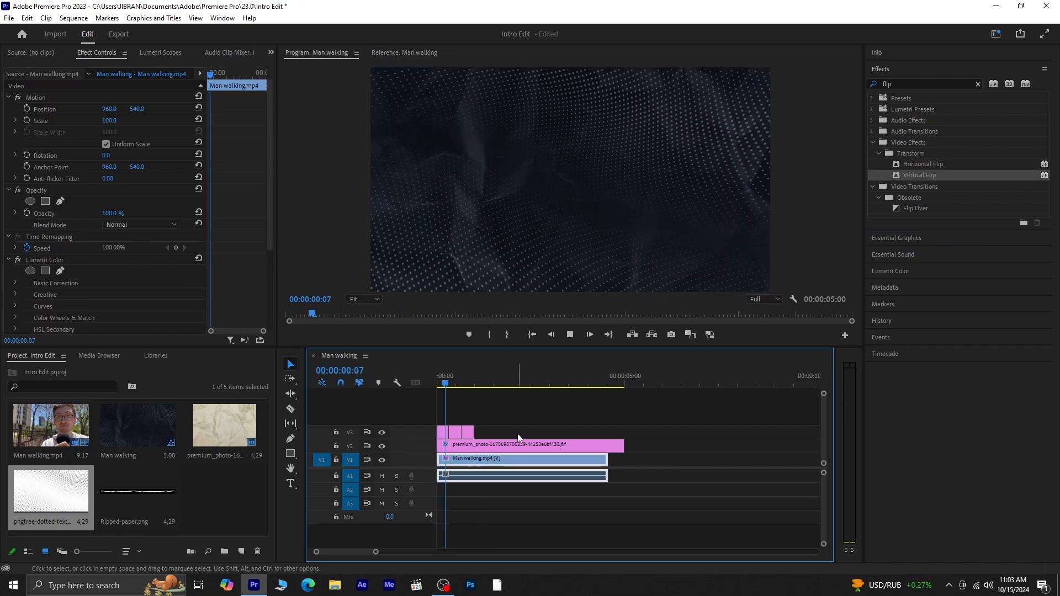
{"action": "key", "text": "space"}
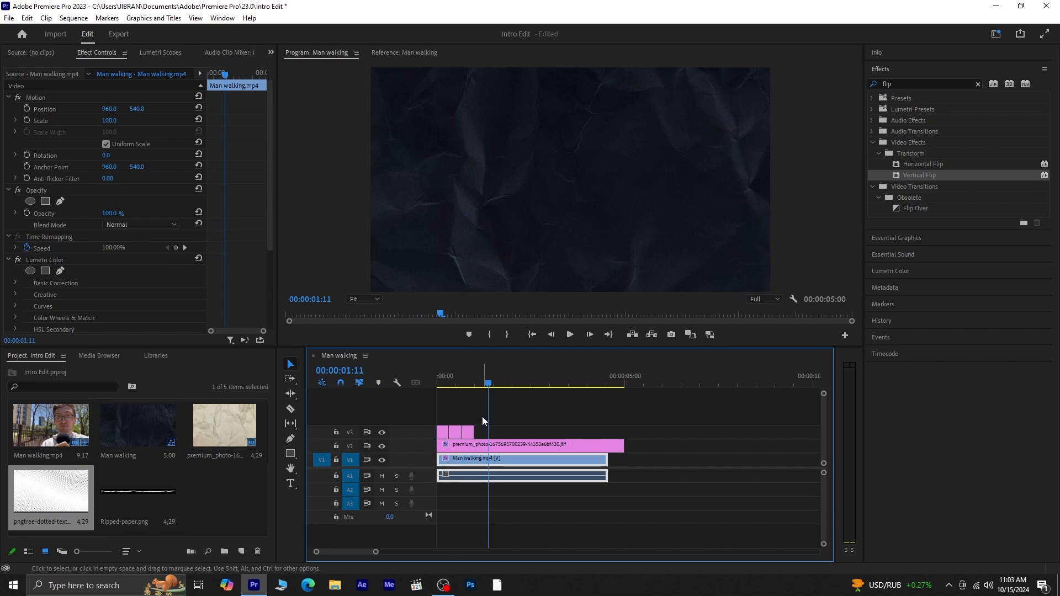
Duplicate the dotted-texture segments end to end along V3 until they extend past the end of the walking clip.
{"action": "left_click_drag", "start_coordinate": [482, 417], "coordinate": [518, 435]}
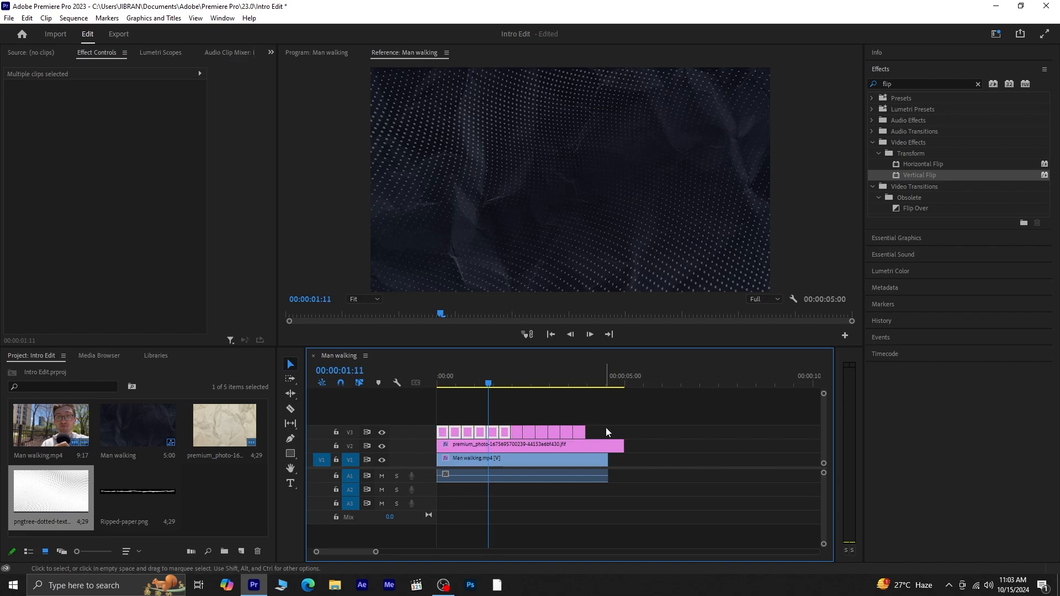
{"action": "mouse_move", "coordinate": [608, 427]}
{"action": "left_mouse_down"}
{"action": "mouse_move", "coordinate": [554, 436]}
{"action": "mouse_move", "coordinate": [593, 434]}
{"action": "left_mouse_up"}
{"action": "left_click", "coordinate": [642, 425]}
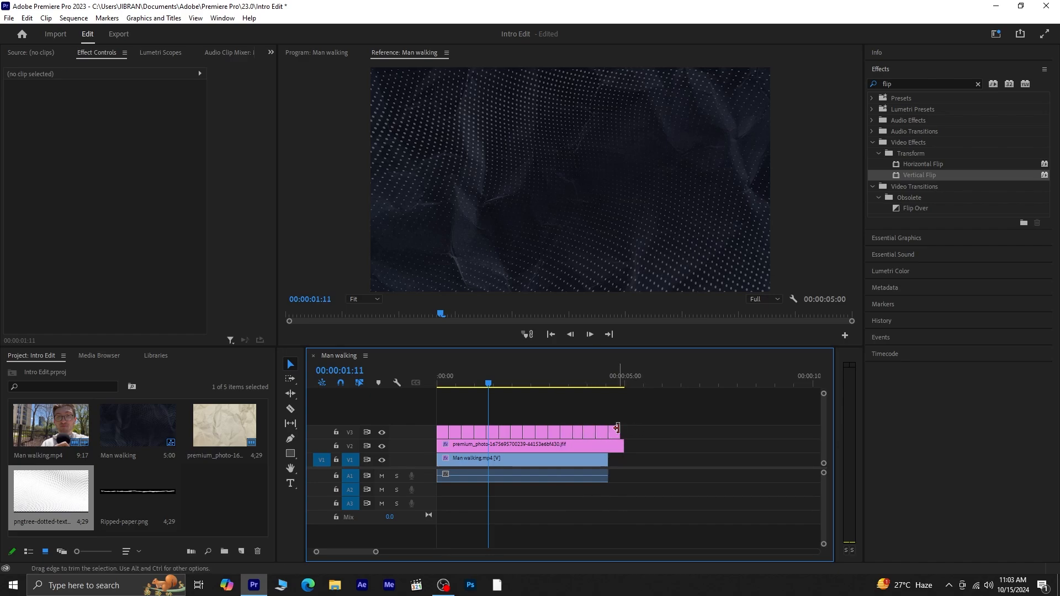
Cut the dotted-texture and paper clips on V3 and V2 to the walking clip's end, and play back the sequence.
{"action": "left_click", "coordinate": [615, 434]}
{"action": "left_click", "coordinate": [619, 446]}
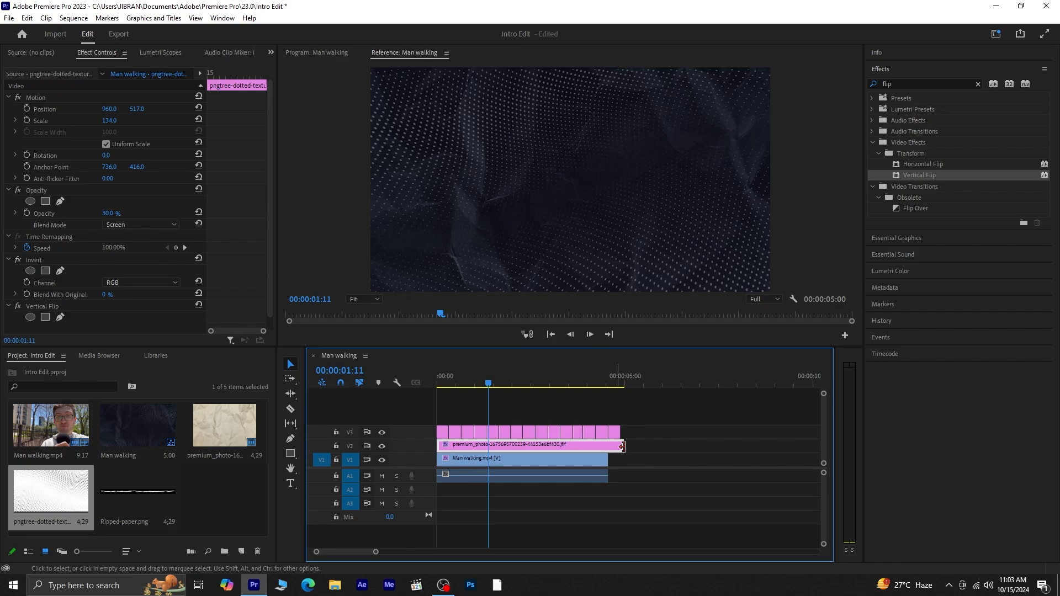
{"action": "left_click_drag", "start_coordinate": [619, 446], "coordinate": [615, 446]}
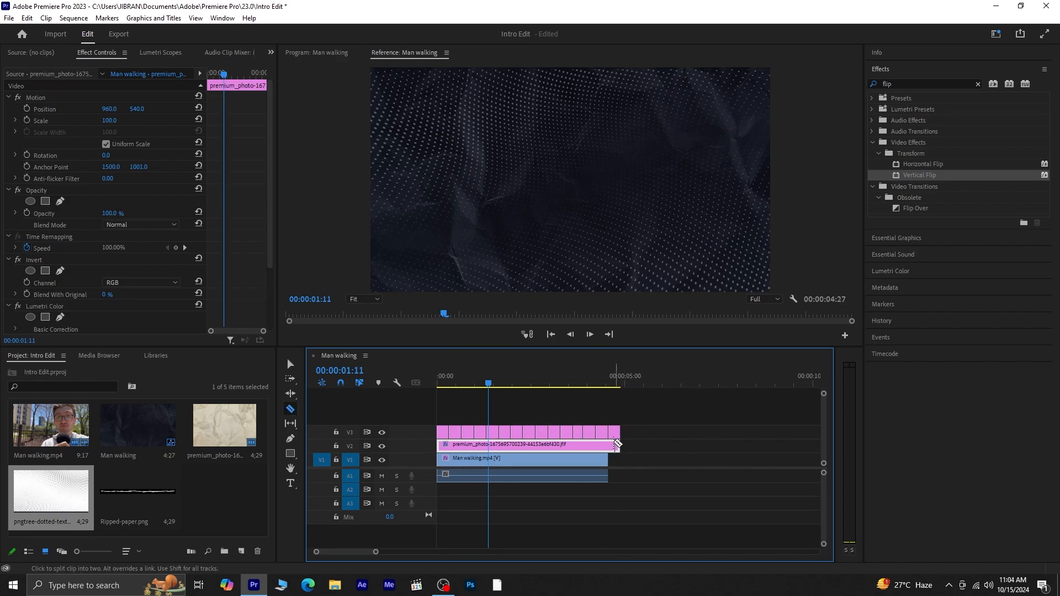
{"action": "key", "text": "c"}
{"action": "left_click", "coordinate": [610, 445]}
{"action": "key", "text": "v"}
{"action": "left_click_drag", "start_coordinate": [639, 422], "coordinate": [618, 454]}
{"action": "key", "text": "Delete"}
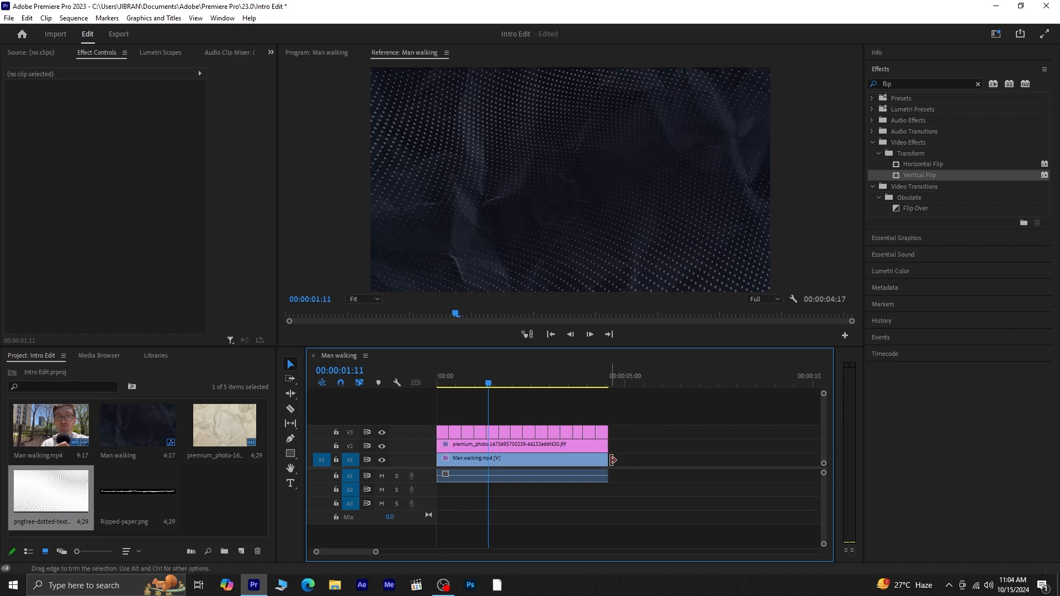
{"action": "left_click_drag", "start_coordinate": [485, 381], "coordinate": [386, 391]}
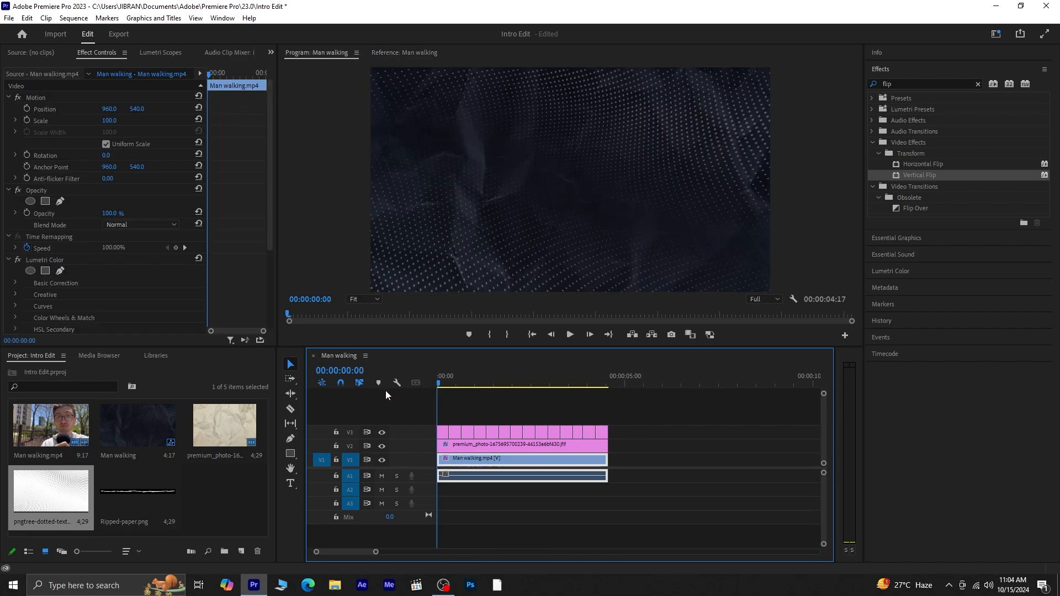
{"action": "key", "text": "space"}
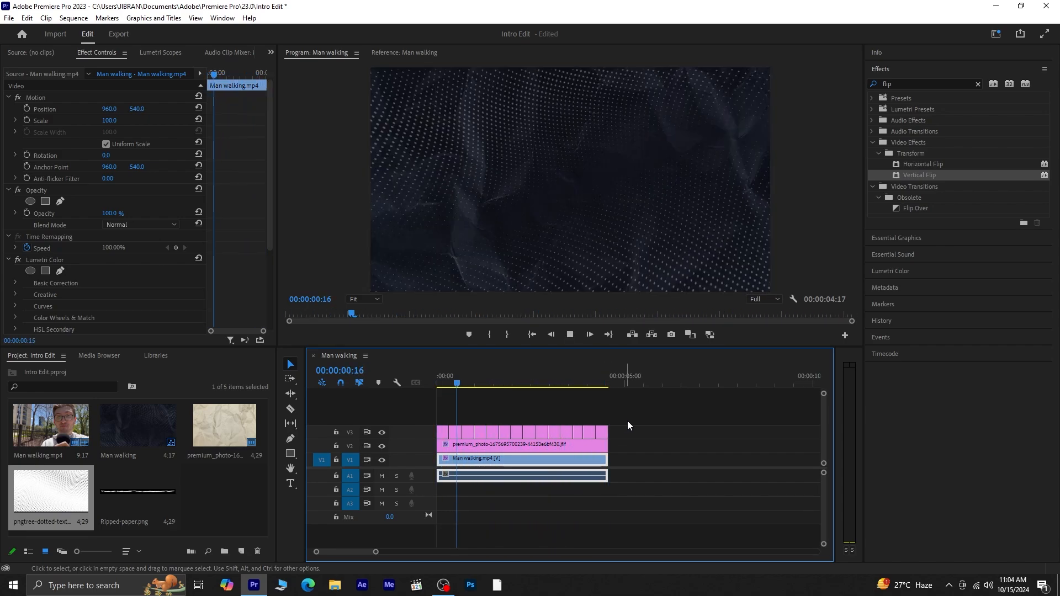
{"action": "key", "text": "space"}
Nest all the dotted-texture segments and the paper clip into a sequence named Effects.
{"action": "left_click_drag", "start_coordinate": [645, 422], "coordinate": [436, 446]}
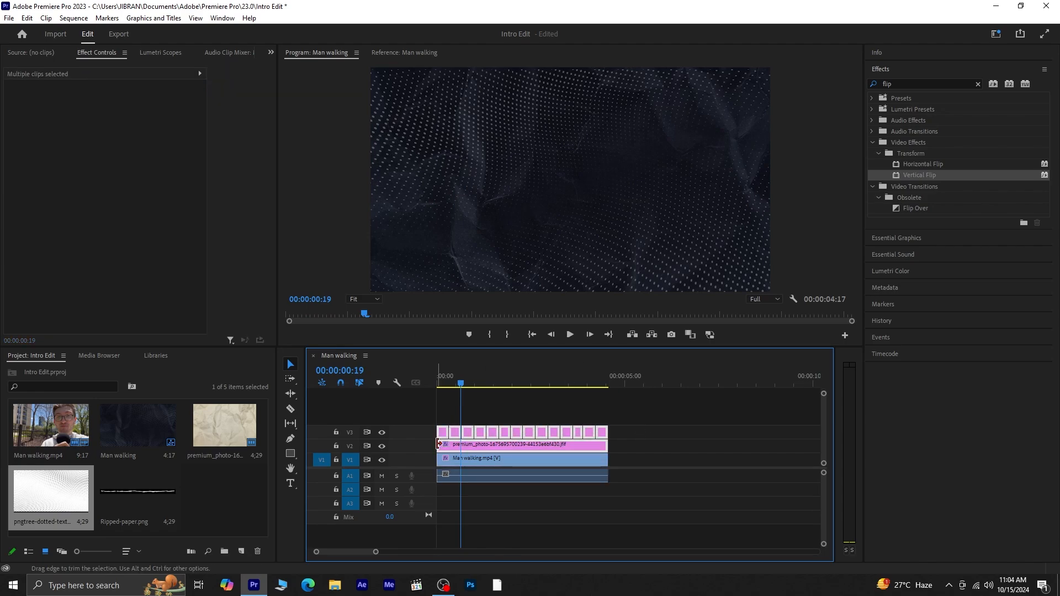
{"action": "right_click", "coordinate": [544, 446]}
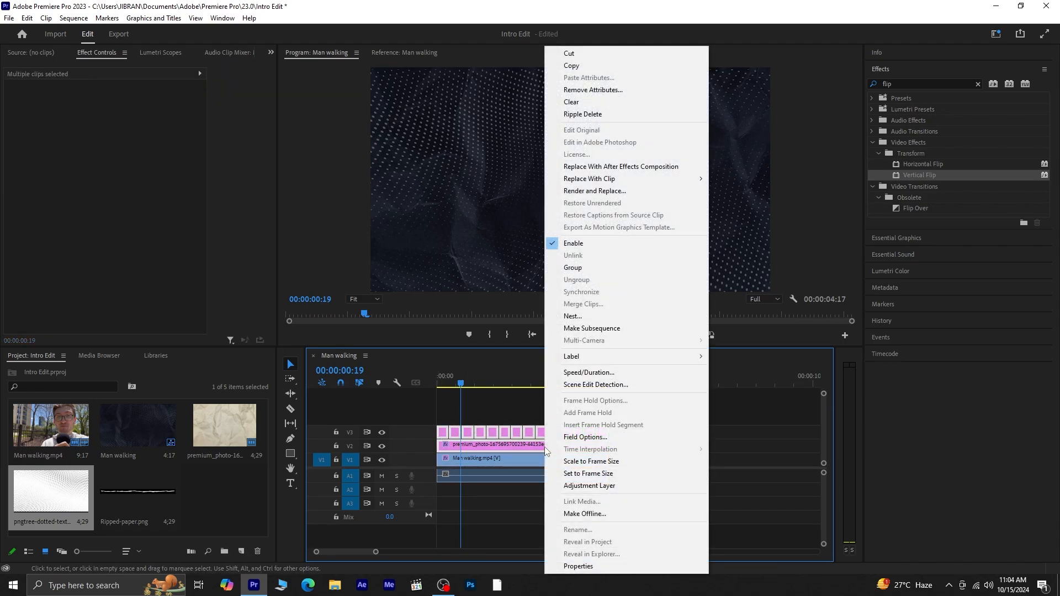
{"action": "left_click", "coordinate": [607, 317]}
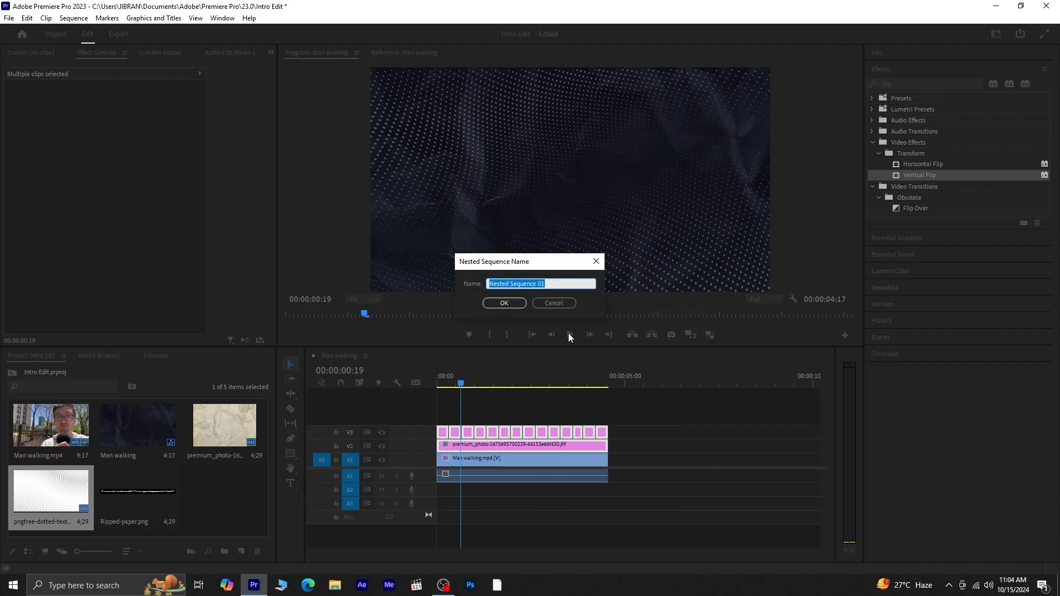
{"action": "type", "text": "Effects"}
{"action": "key", "text": "Return"}
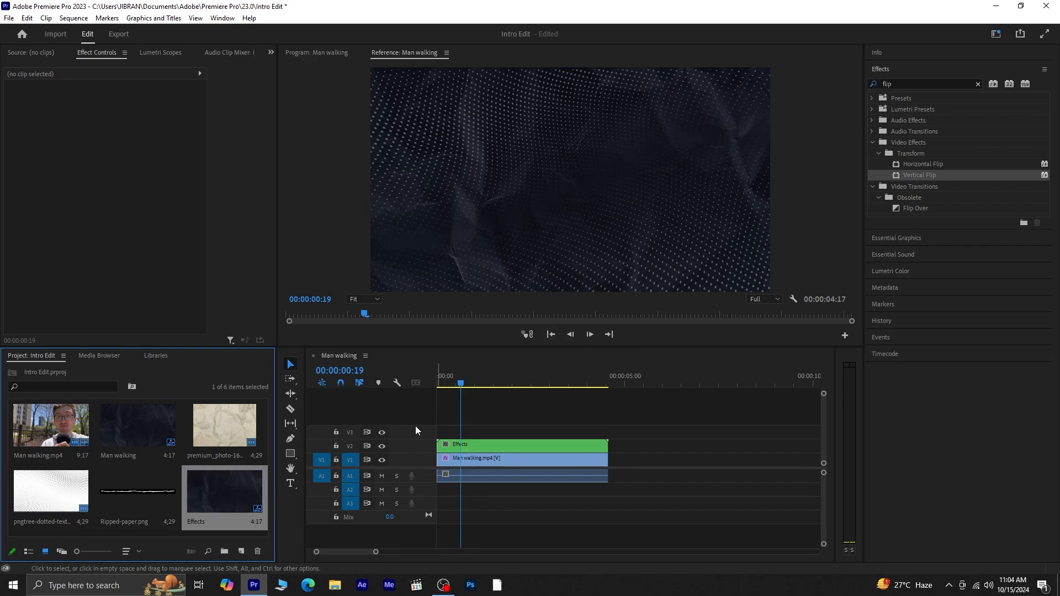
Place Ripped-paper.png on V3 from the sequence start and cut it to the walking clip's end.
{"action": "left_click", "coordinate": [166, 487]}
{"action": "left_click_drag", "start_coordinate": [166, 487], "coordinate": [511, 439]}
{"action": "key", "text": "c"}
{"action": "left_click", "coordinate": [608, 432]}
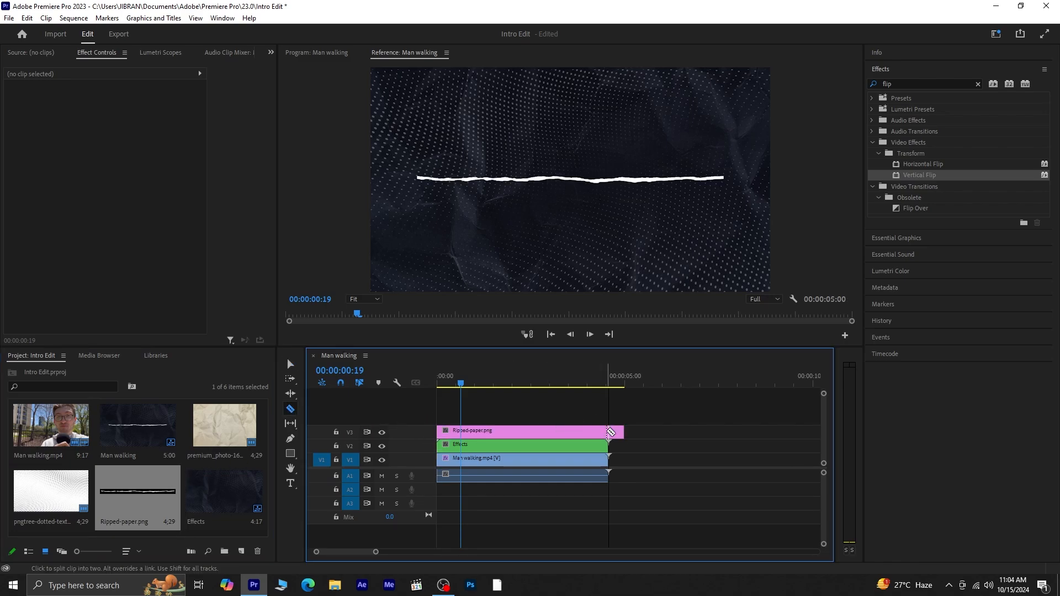
{"action": "key", "text": "v"}
{"action": "left_click", "coordinate": [617, 431]}
{"action": "key", "text": "Delete"}
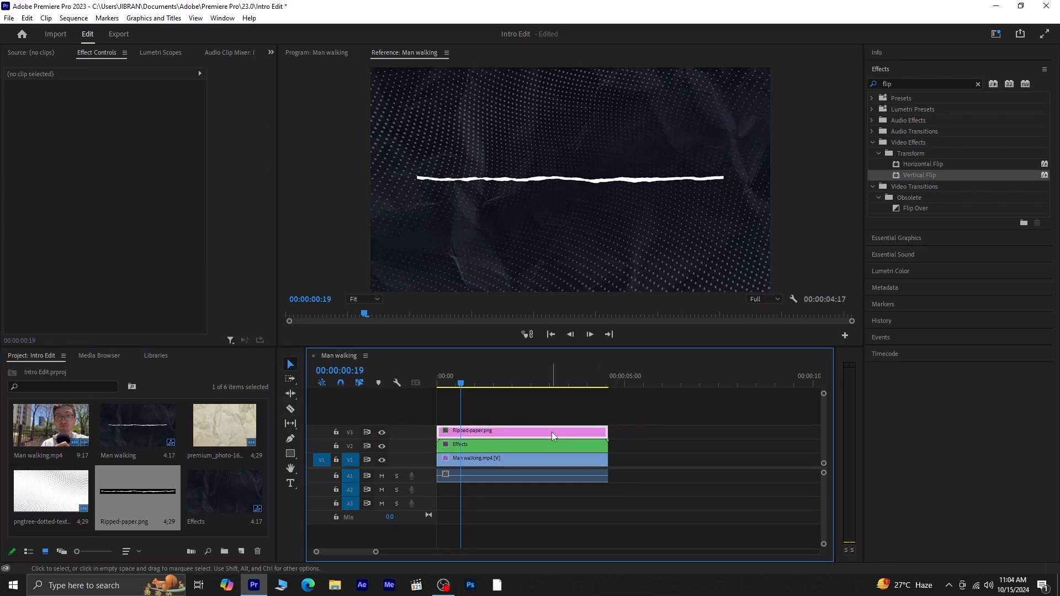
Set the ripped-paper clip's scale to 140, rotation to -6° and position to 939, 419.
{"action": "left_click", "coordinate": [552, 432]}
{"action": "left_click_drag", "start_coordinate": [109, 120], "coordinate": [132, 120]}
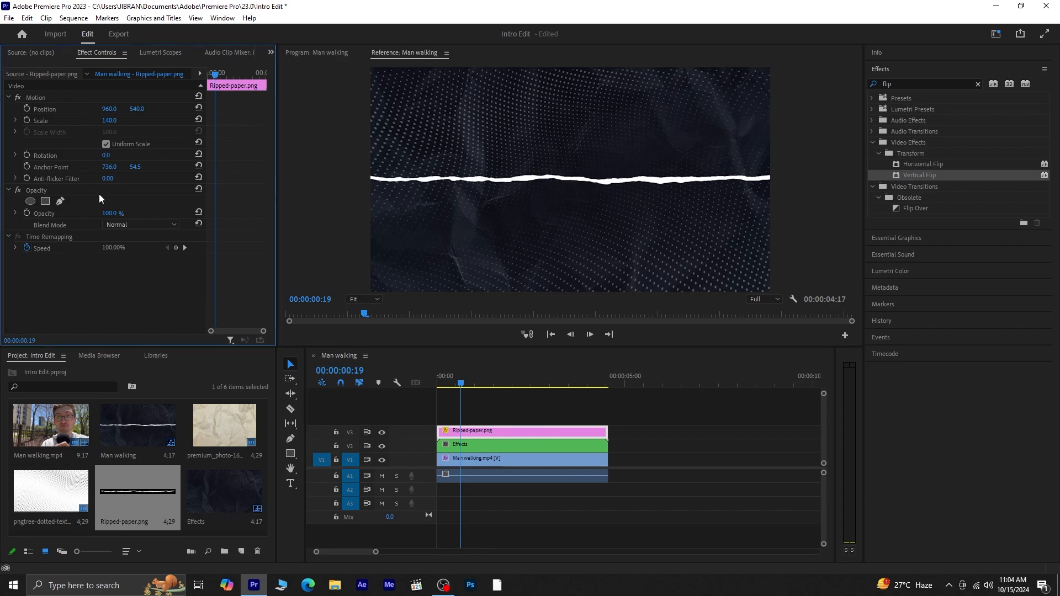
{"action": "left_click_drag", "start_coordinate": [106, 155], "coordinate": [103, 155]}
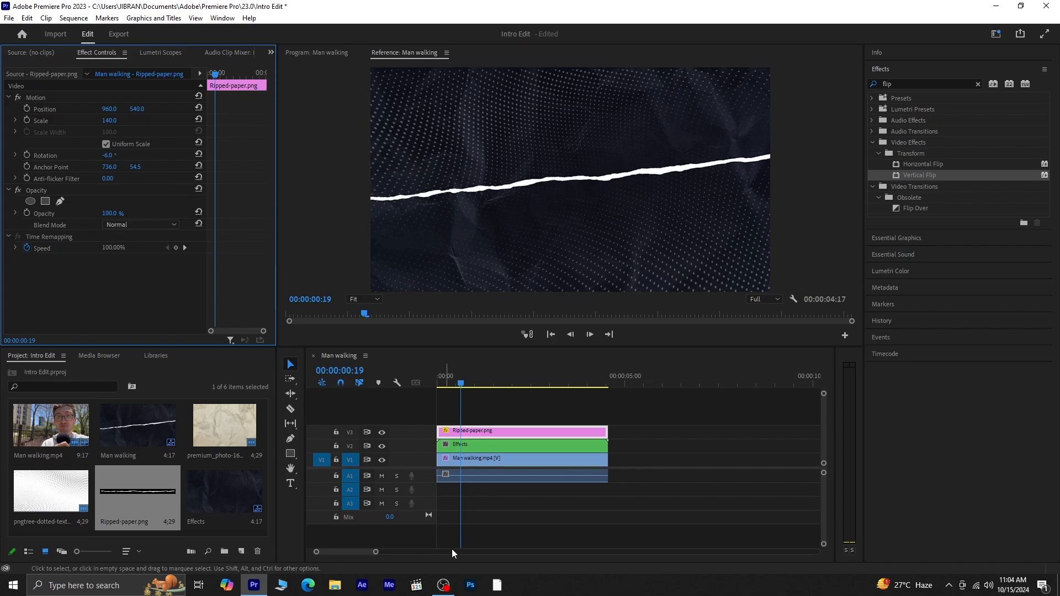
{"action": "left_click_drag", "start_coordinate": [109, 109], "coordinate": [69, 109]}
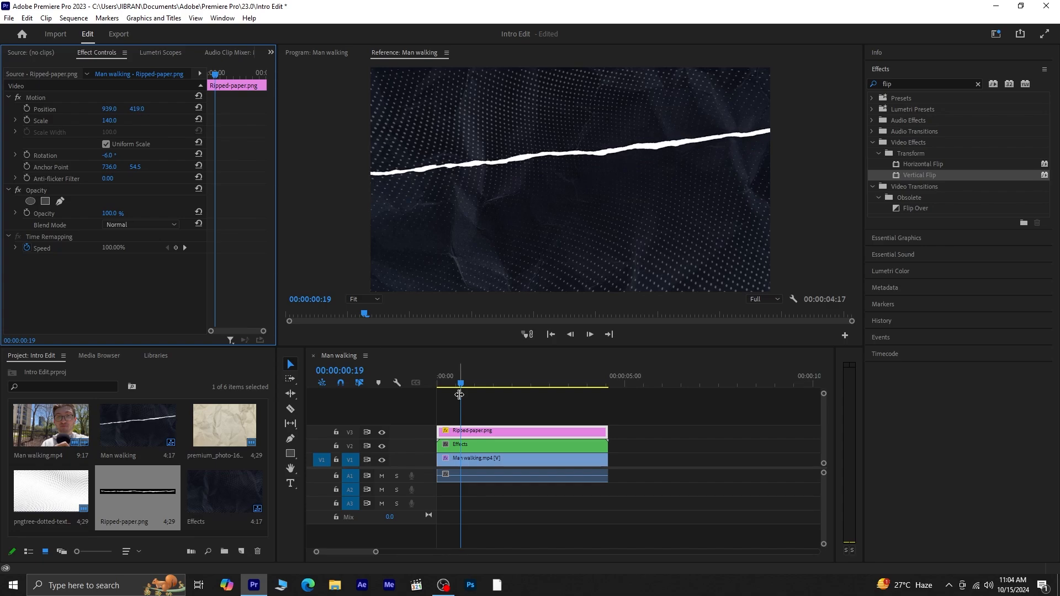
Find the Crop effect, apply it to the Effects clip on V2 and set its Bottom crop to 52%.
{"action": "left_click", "coordinate": [497, 445]}
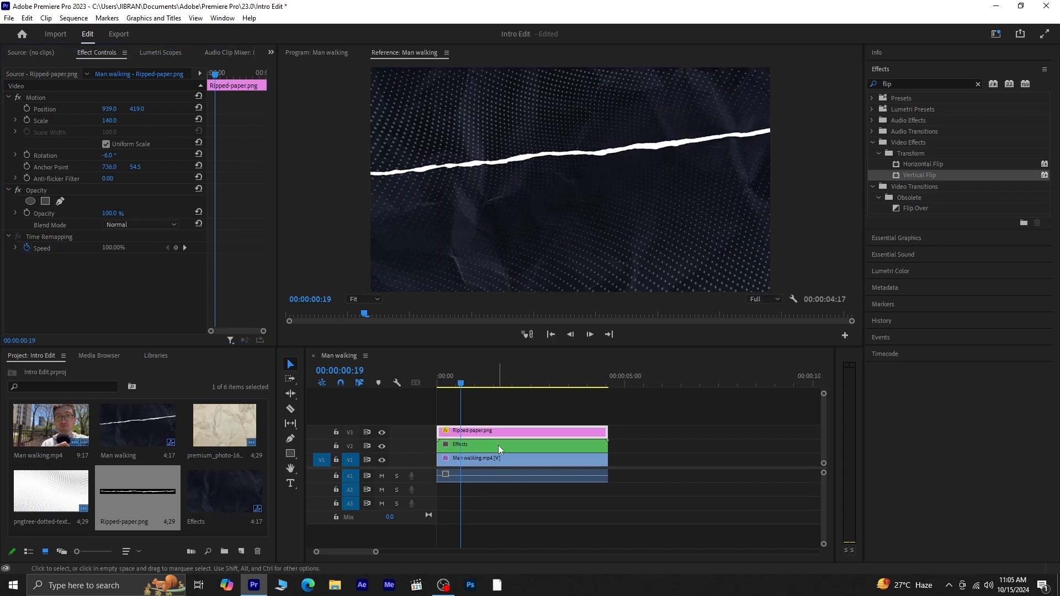
{"action": "left_click", "coordinate": [978, 84]}
{"action": "left_click", "coordinate": [923, 84]}
{"action": "type", "text": "crop"}
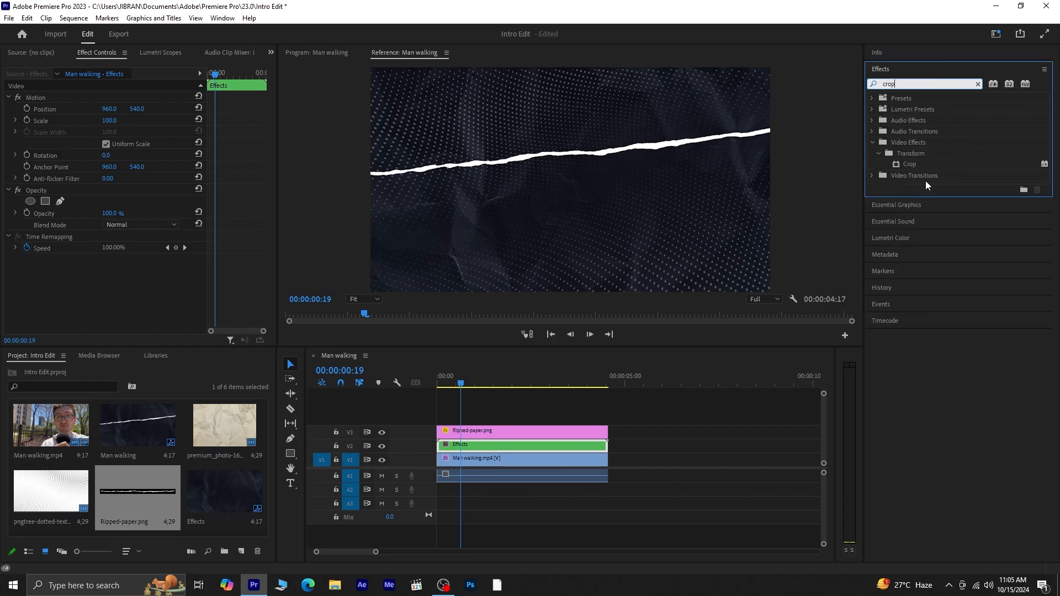
{"action": "left_click", "coordinate": [908, 164]}
{"action": "left_click_drag", "start_coordinate": [621, 364], "coordinate": [468, 448]}
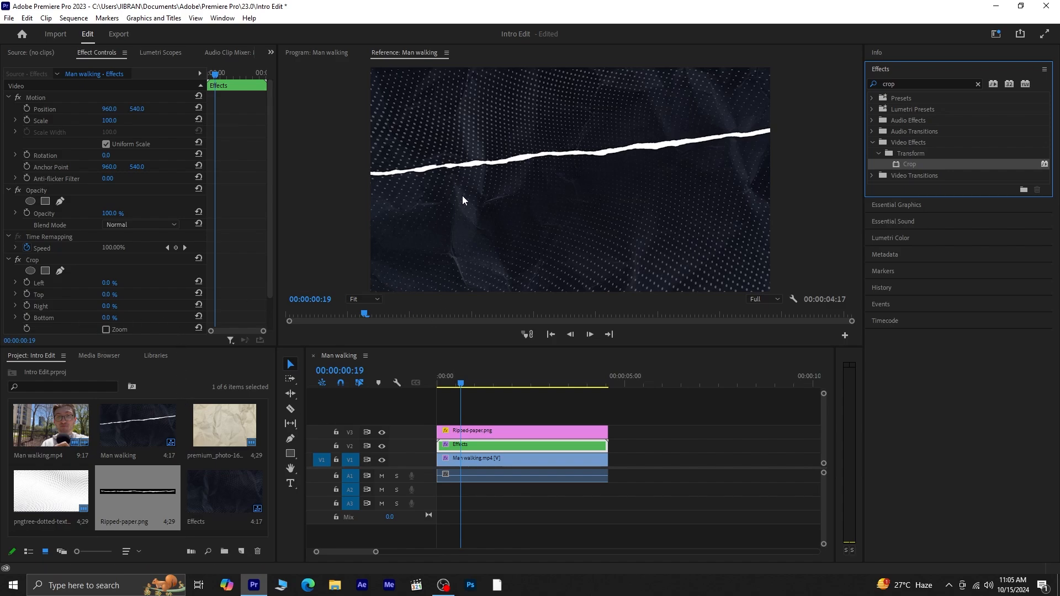
{"action": "left_click_drag", "start_coordinate": [103, 318], "coordinate": [217, 318]}
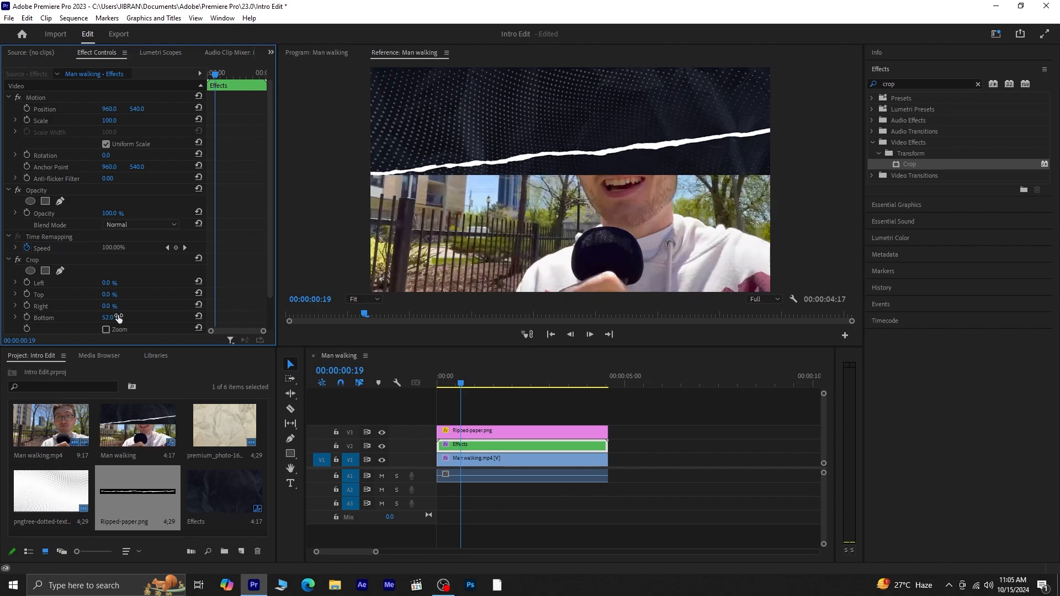
Set the Effects clip's rotation to -6°, position to 960, 434 and scale to 106 to align it with the ripped paper.
{"action": "left_click", "coordinate": [107, 155]}
{"action": "type", "text": "-6"}
{"action": "key", "text": "Return"}
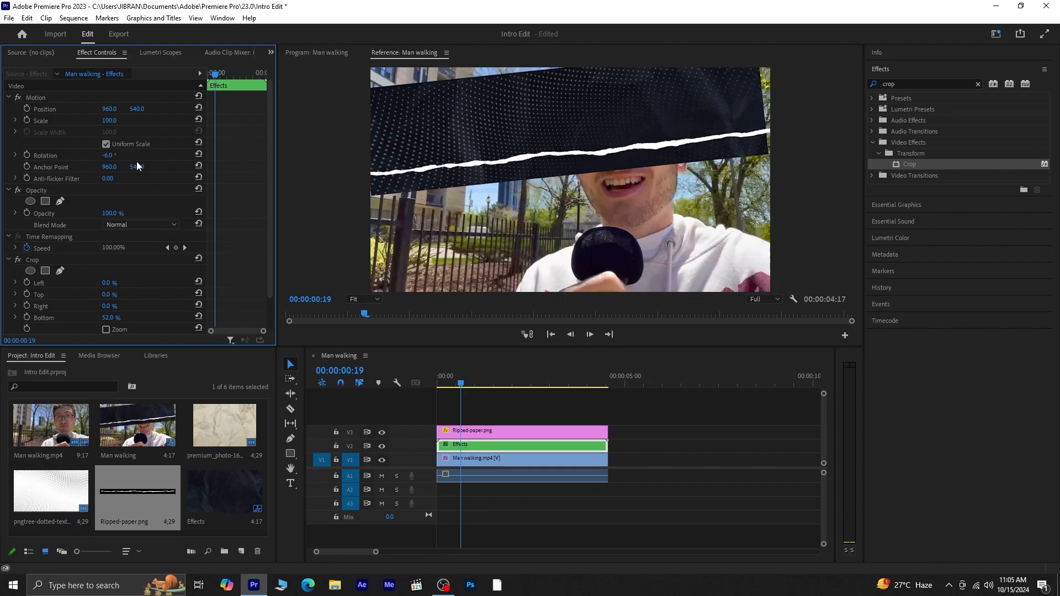
{"action": "left_click", "coordinate": [112, 108]}
{"action": "key", "text": "Tab"}
{"action": "type", "text": "532"}
{"action": "key", "text": "Return"}
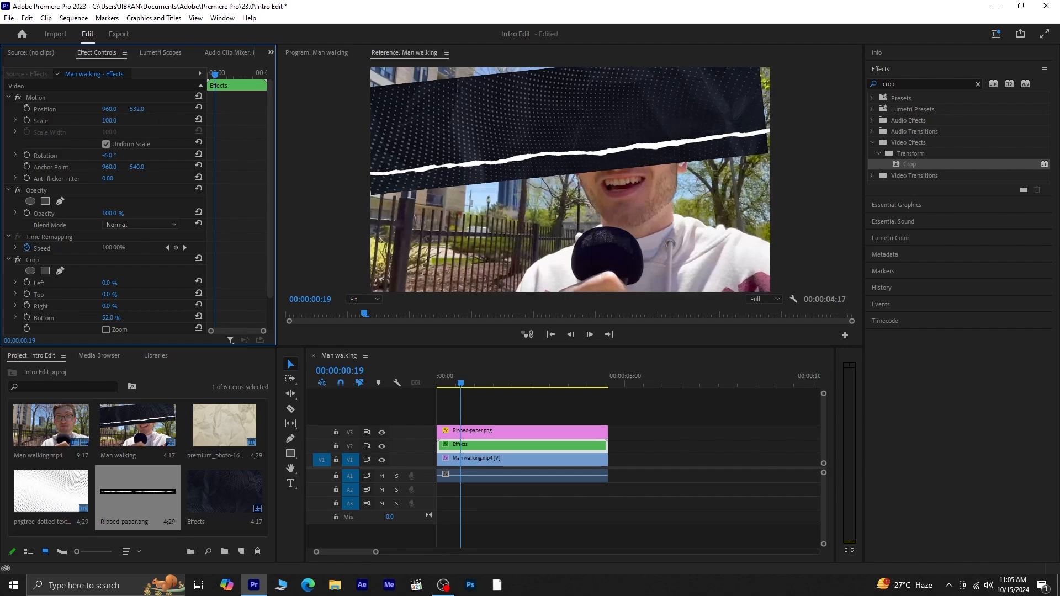
{"action": "left_click_drag", "start_coordinate": [137, 109], "coordinate": [110, 121]}
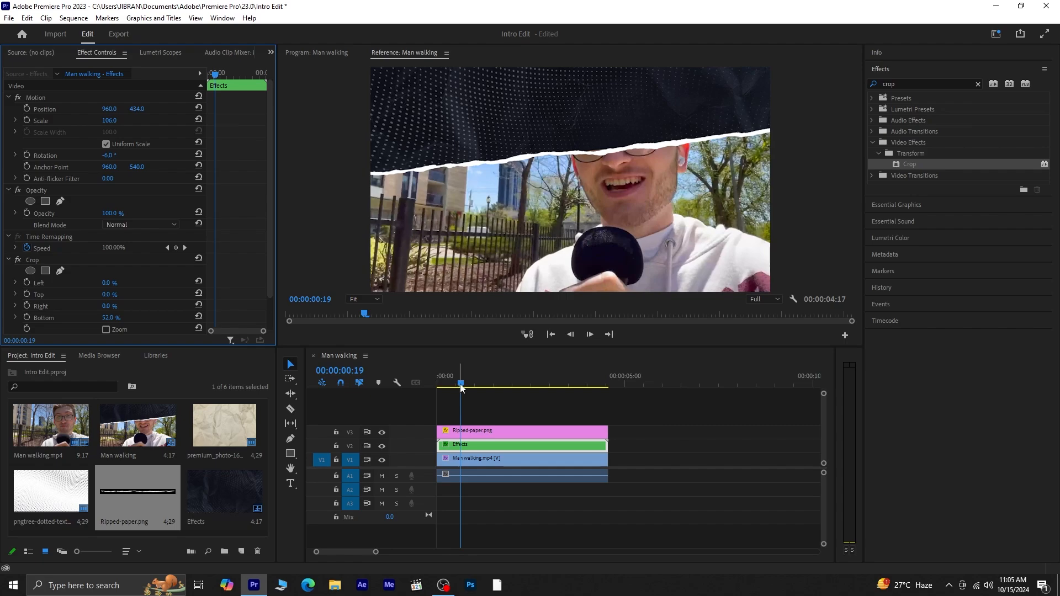
Keyframe the Effects clip's Bottom crop at 100% at 00:00:00:00 and 52% at 00:00:00:15, and play back the animation.
{"action": "left_click_drag", "start_coordinate": [460, 385], "coordinate": [437, 387]}
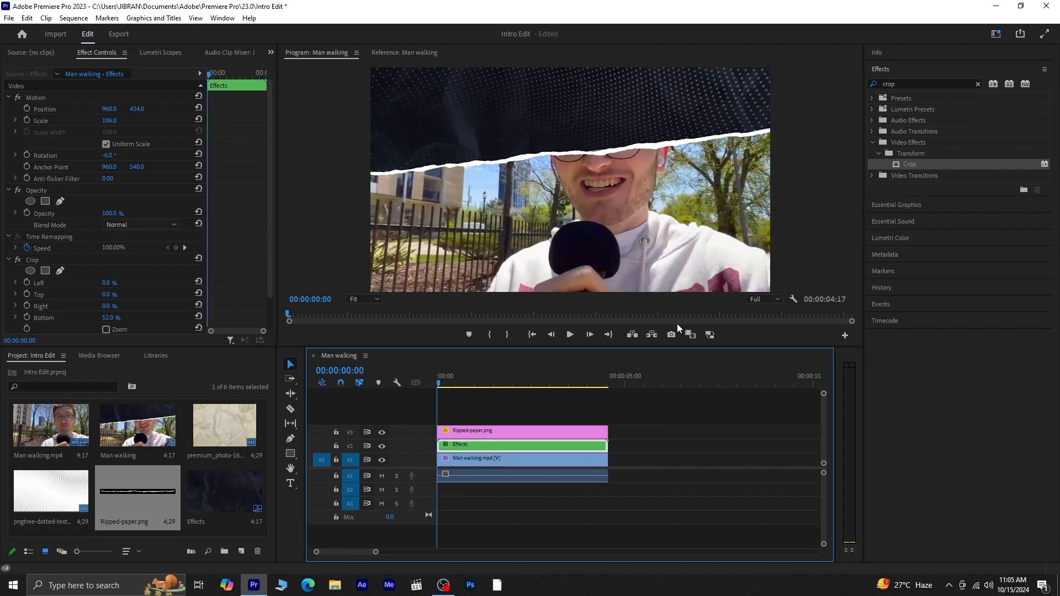
{"action": "key", "text": "space"}
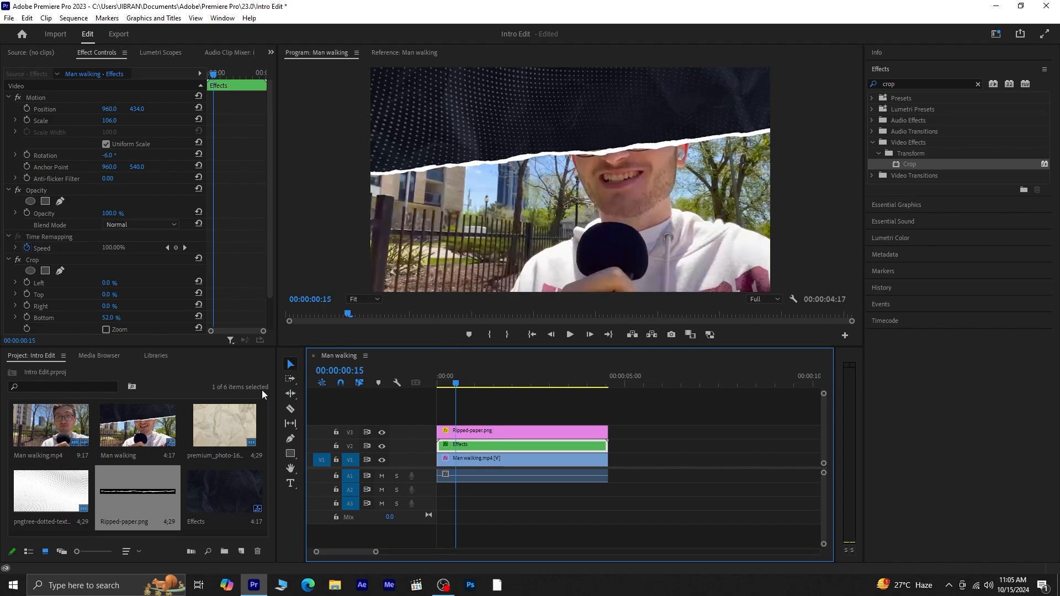
{"action": "left_click", "coordinate": [27, 318]}
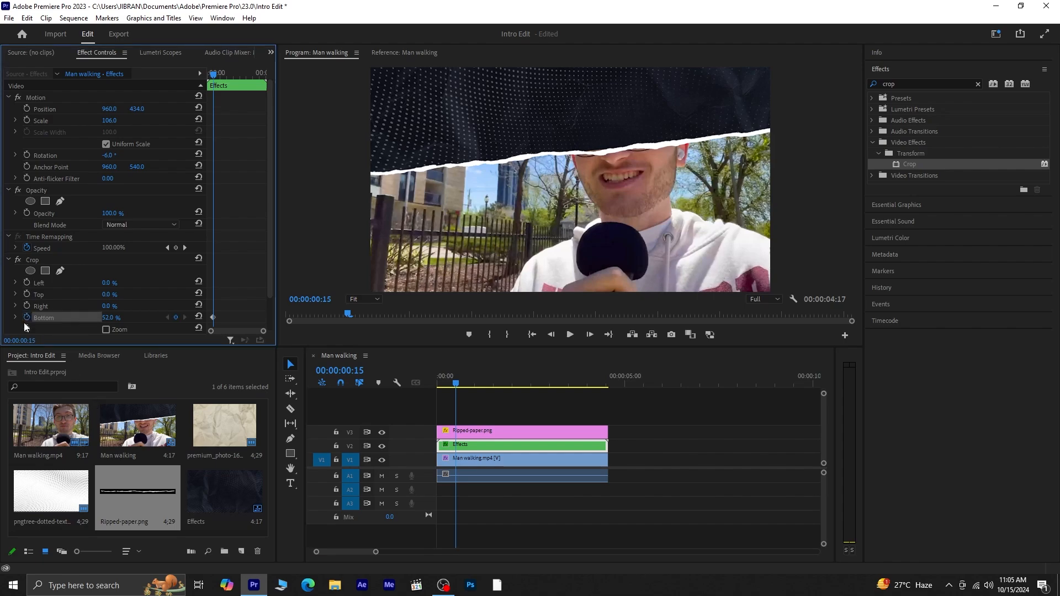
{"action": "left_click_drag", "start_coordinate": [457, 383], "coordinate": [318, 390]}
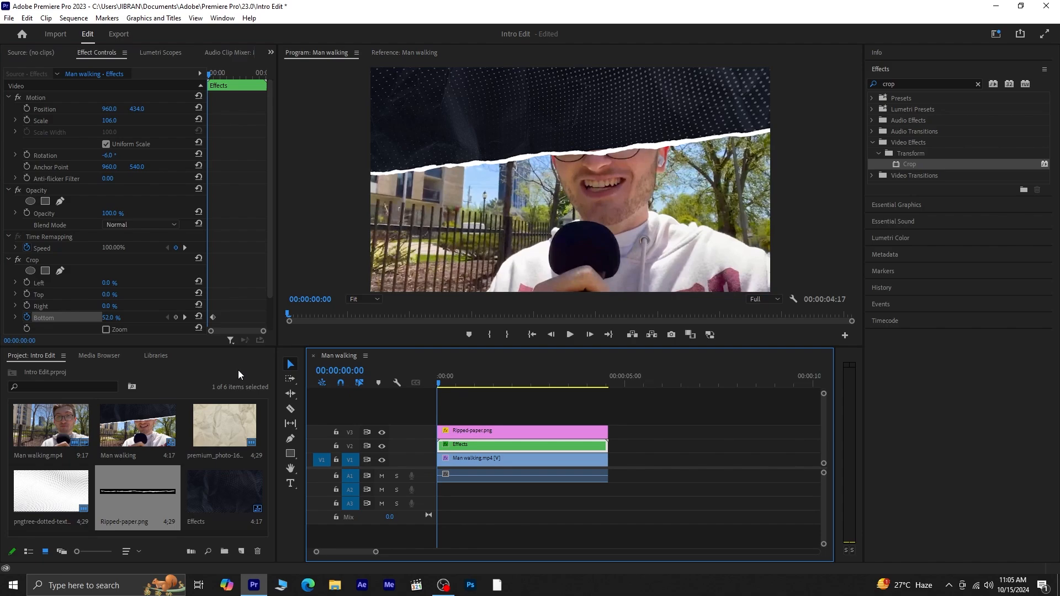
{"action": "left_click_drag", "start_coordinate": [108, 318], "coordinate": [166, 318]}
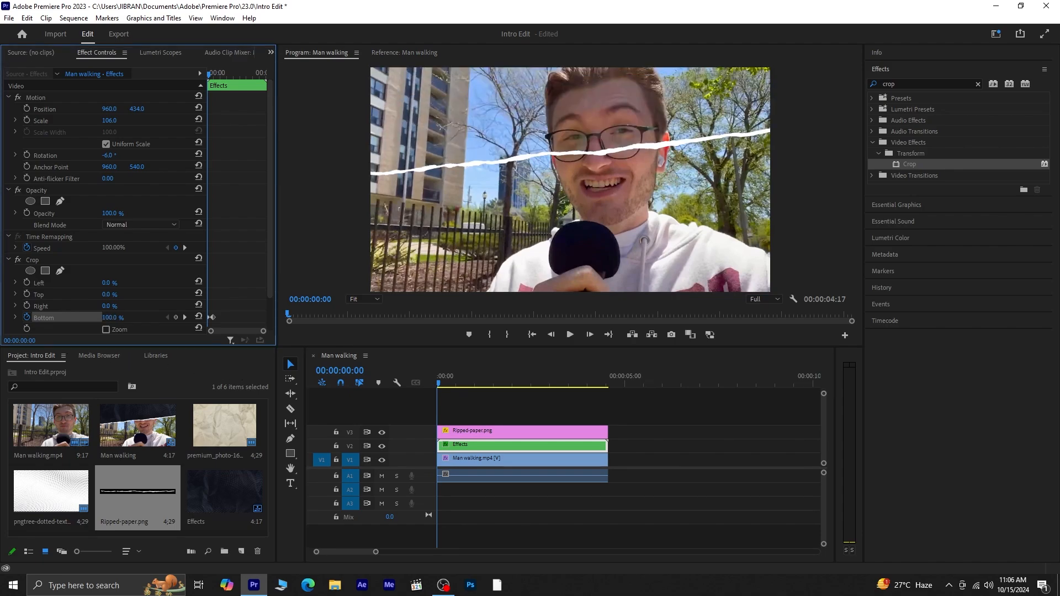
{"action": "key", "text": "space"}
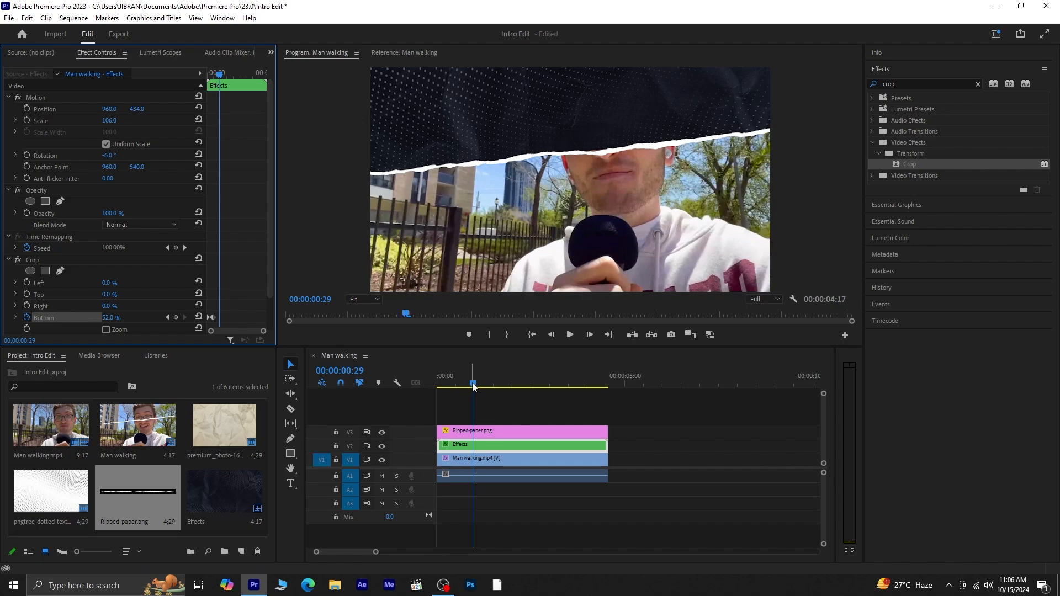
Apply Ease In to the Effects clip's Bottom crop keyframes.
{"action": "left_click", "coordinate": [389, 393]}
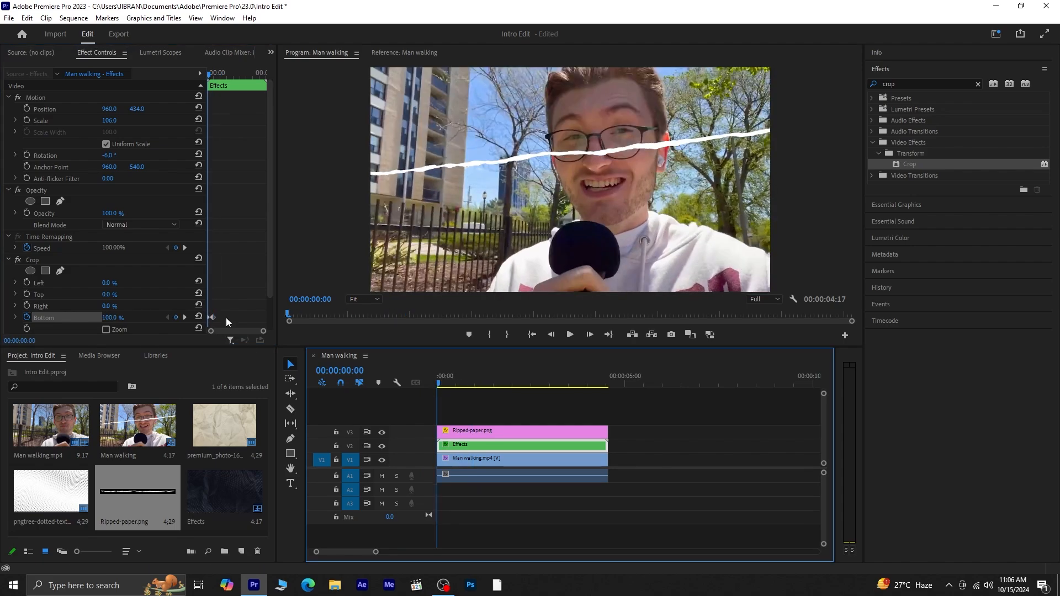
{"action": "left_click_drag", "start_coordinate": [264, 331], "coordinate": [243, 331]}
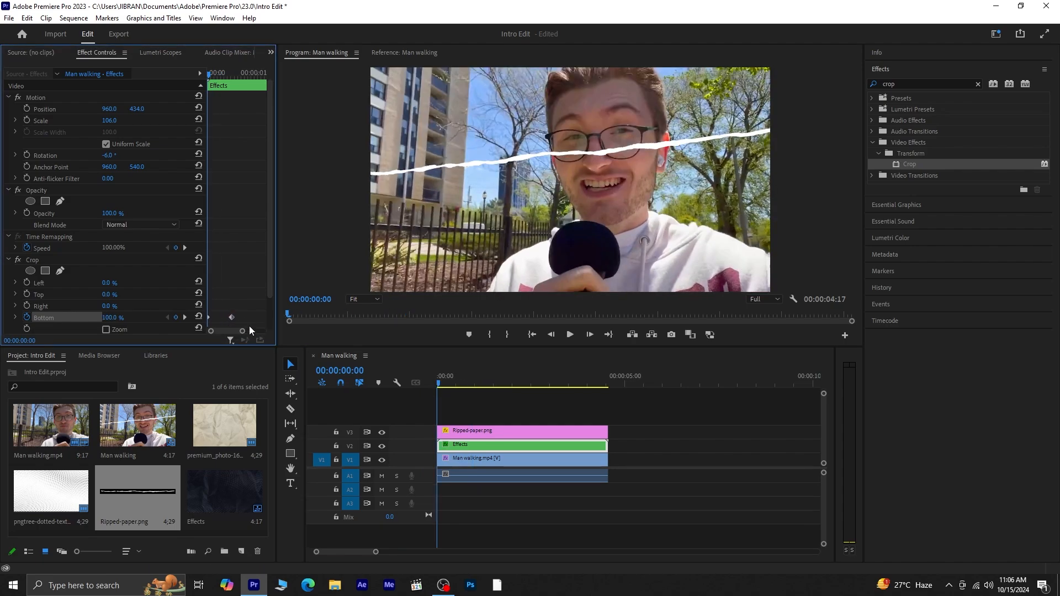
{"action": "left_click", "coordinate": [231, 317]}
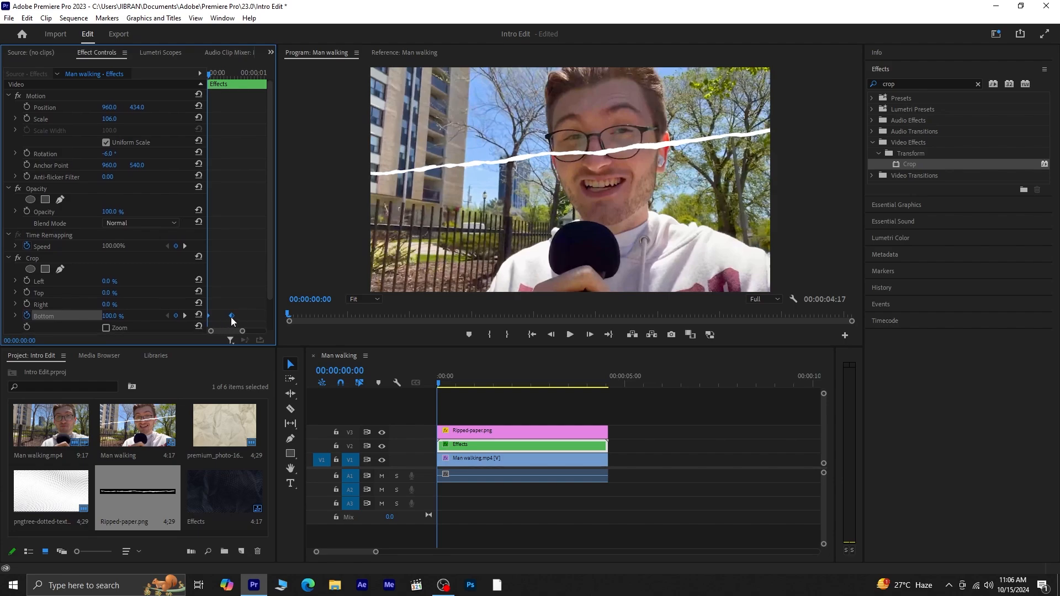
{"action": "right_click", "coordinate": [233, 321]}
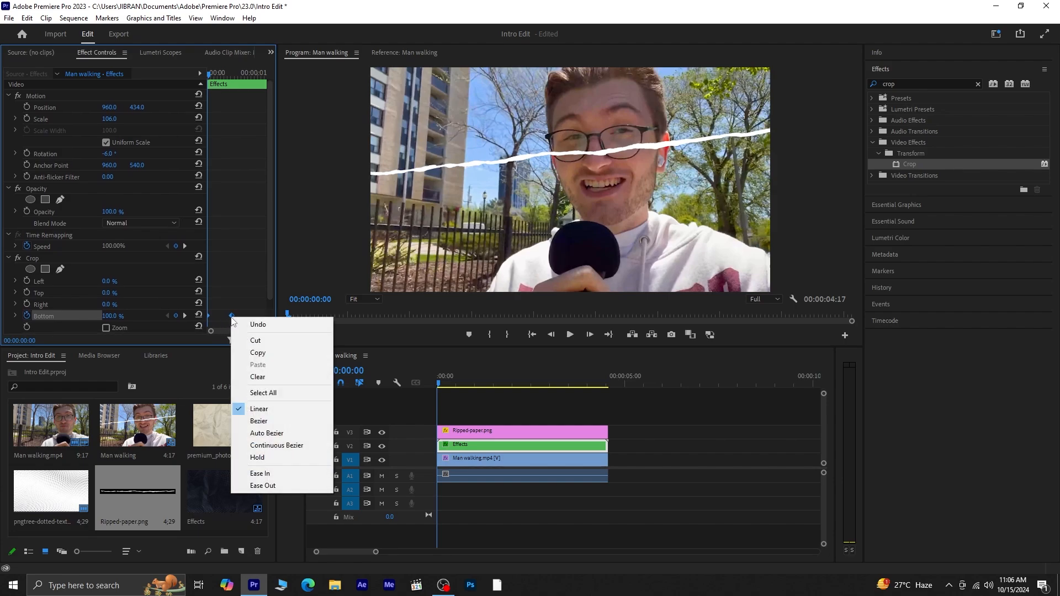
{"action": "left_click", "coordinate": [310, 470]}
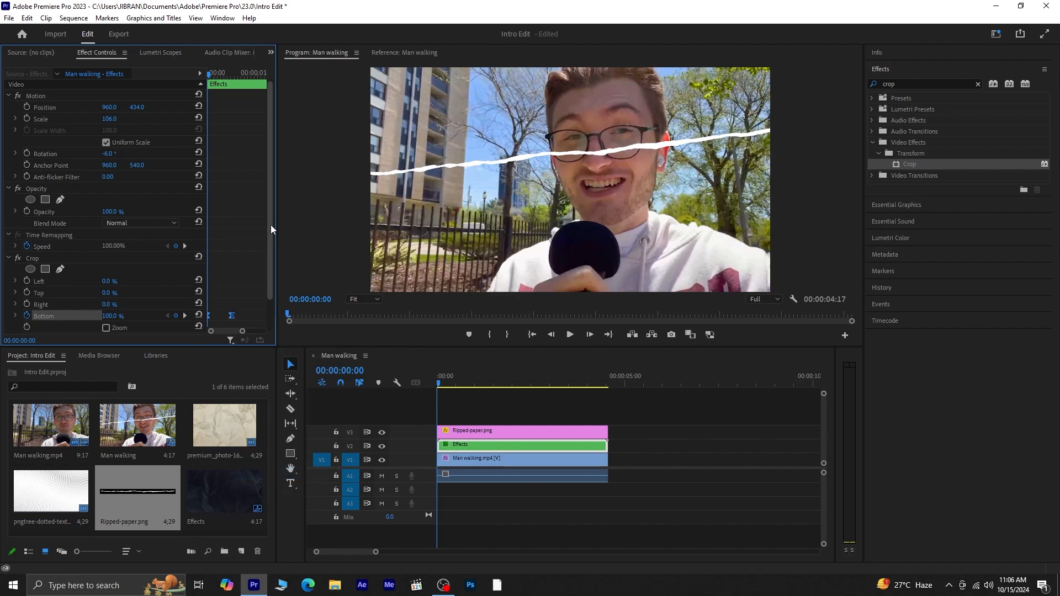
Reshape the Bottom crop's velocity graph so the reveal starts fast and slows towards the second keyframe, and play back the result.
{"action": "scroll", "coordinate": [270, 225], "scroll_direction": "down", "scroll_amount": 3}
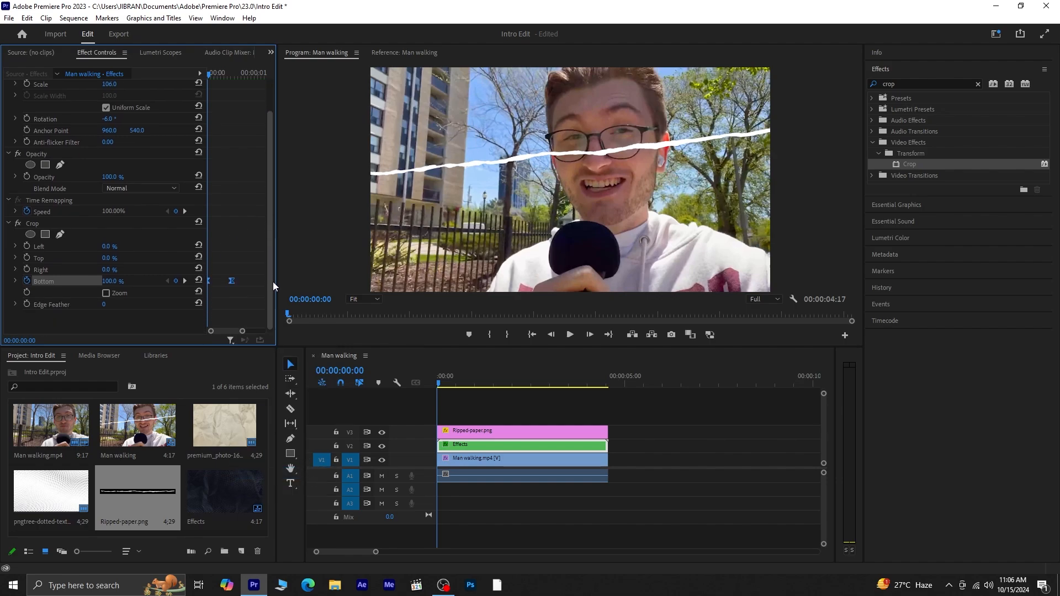
{"action": "left_click", "coordinate": [15, 281]}
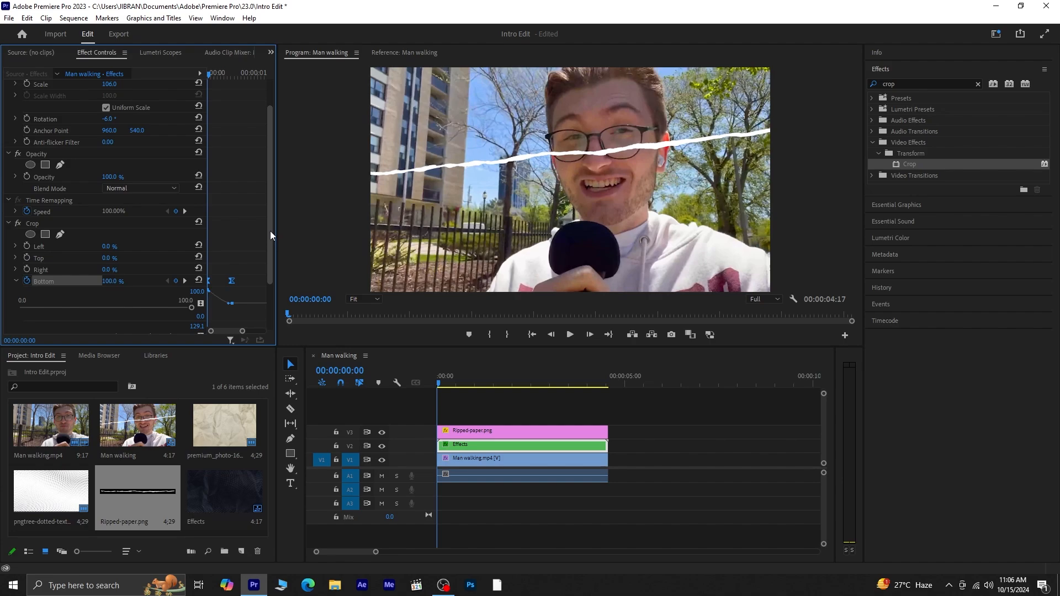
{"action": "left_click_drag", "start_coordinate": [270, 231], "coordinate": [273, 288]}
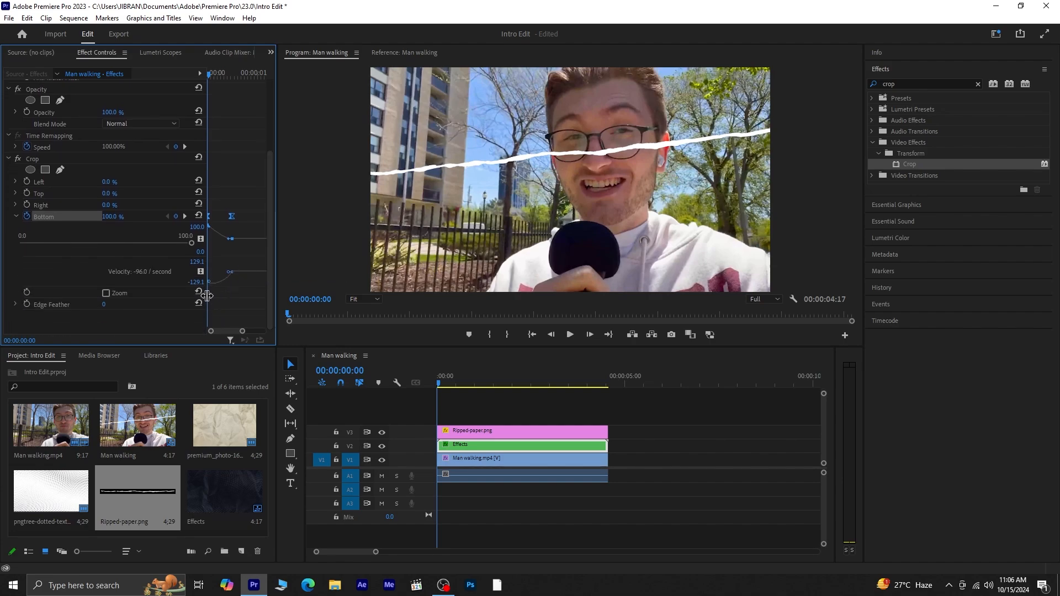
{"action": "left_click_drag", "start_coordinate": [207, 296], "coordinate": [151, 296]}
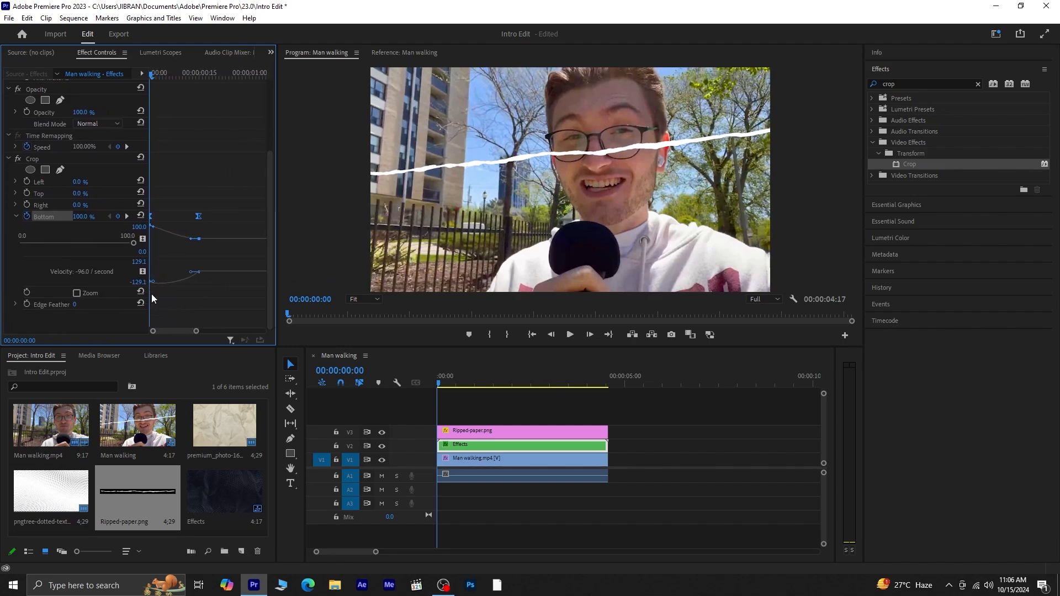
{"action": "left_click", "coordinate": [200, 238]}
{"action": "left_click_drag", "start_coordinate": [191, 273], "coordinate": [157, 273]}
{"action": "left_click", "coordinate": [211, 290]}
{"action": "key", "text": "space"}
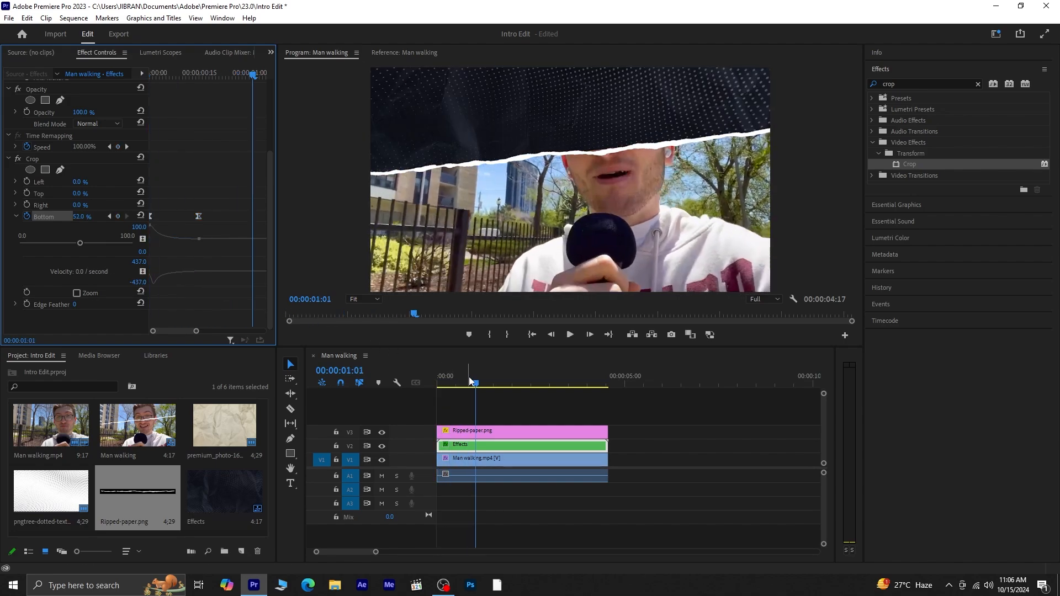
{"action": "left_click_drag", "start_coordinate": [469, 377], "coordinate": [326, 386]}
{"action": "key", "text": "space"}
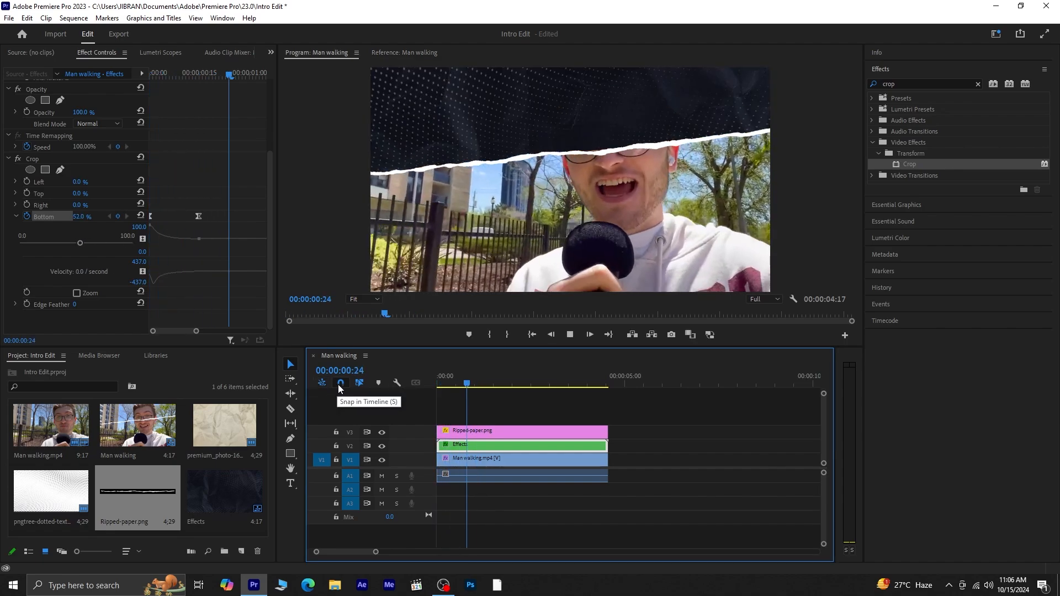
{"action": "key", "text": "space"}
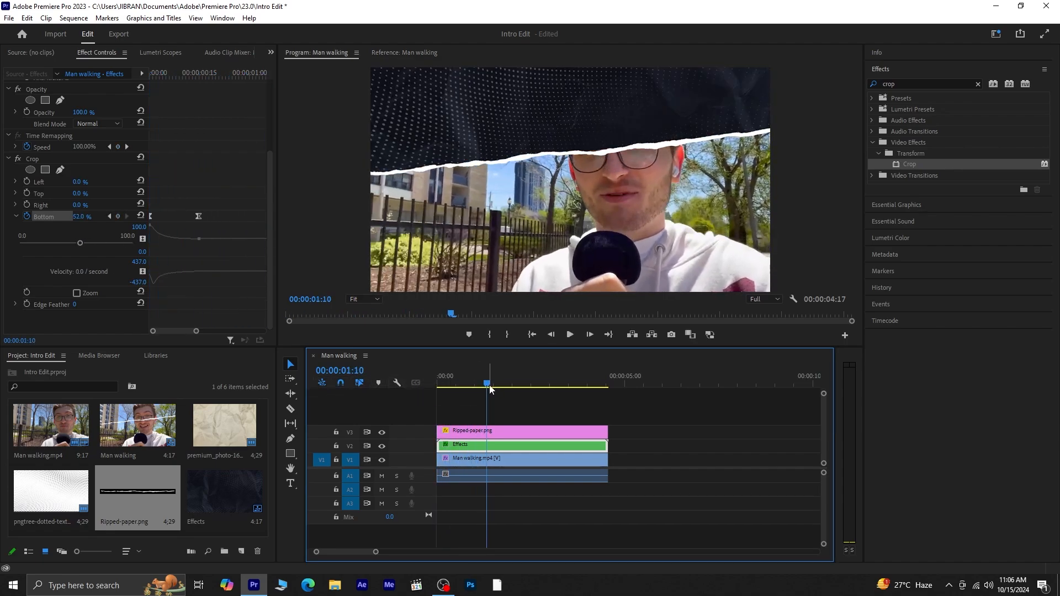
{"action": "left_click_drag", "start_coordinate": [487, 386], "coordinate": [416, 399]}
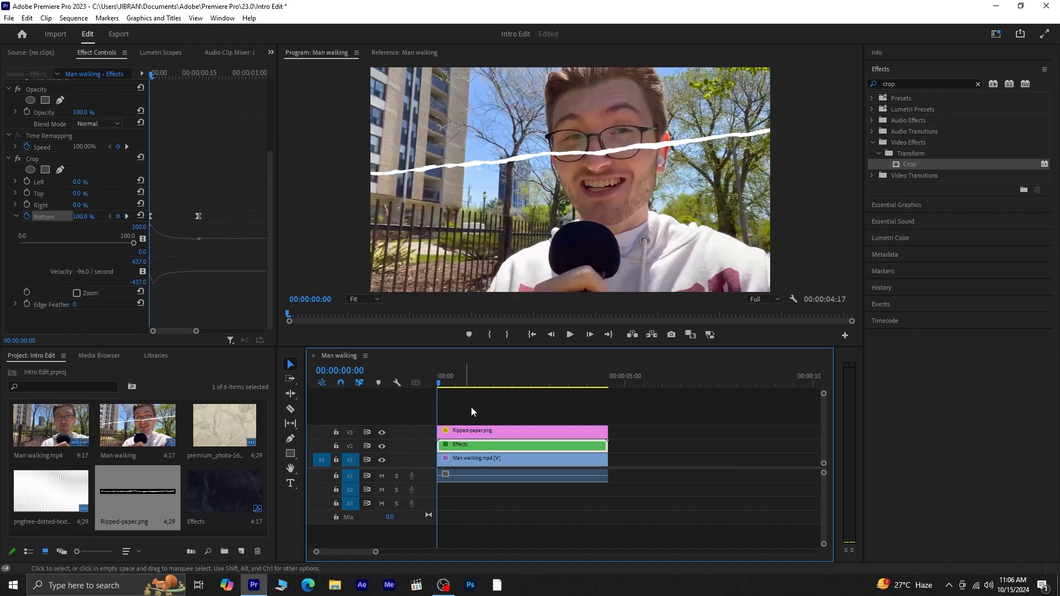
Keyframe the ripped-paper clip's position at 939, 419 at 00:00:00:15 and 939, 398 at 00:00:00:09.
{"action": "left_click", "coordinate": [473, 434]}
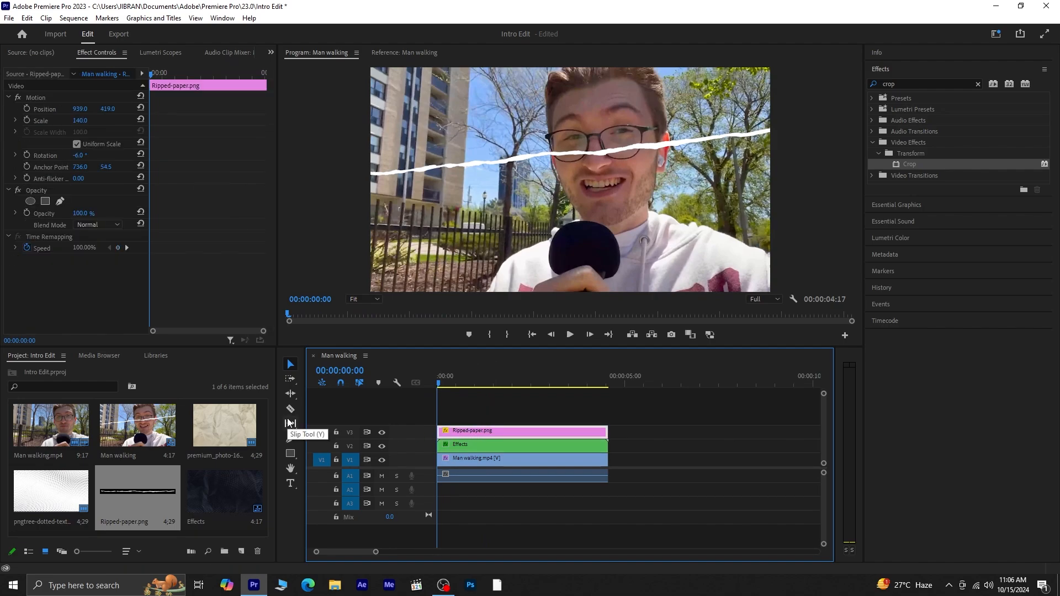
{"action": "key", "text": "space"}
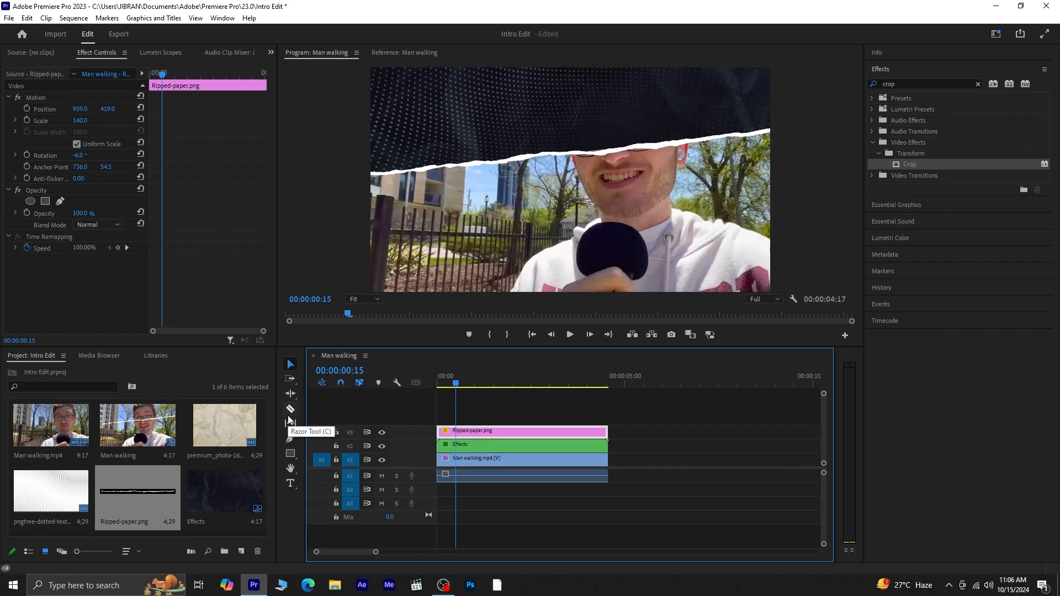
{"action": "left_click", "coordinate": [26, 109]}
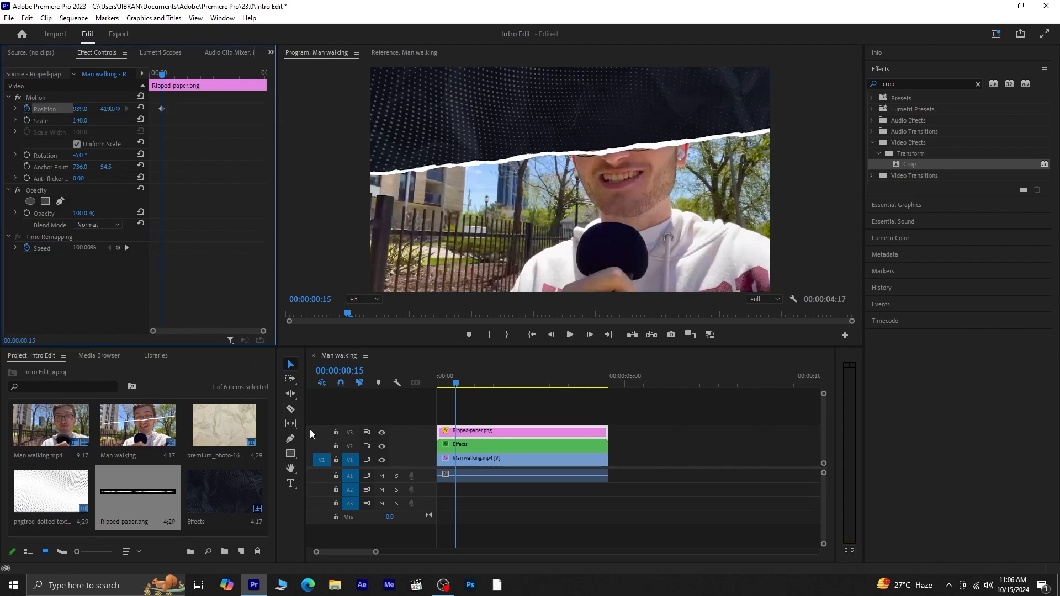
{"action": "key", "text": "Left"}
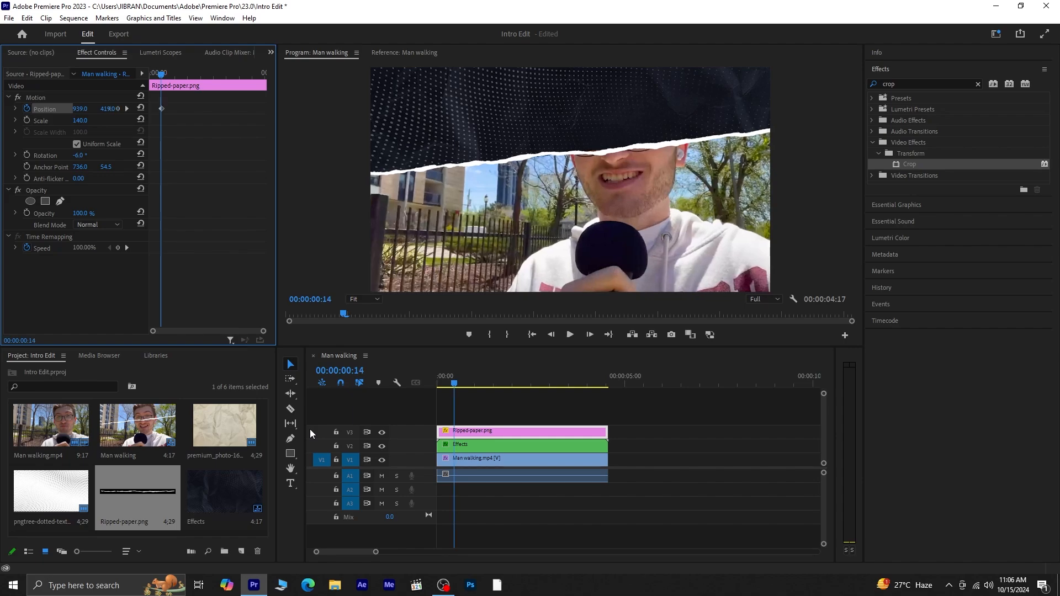
{"action": "key", "text": "Left"}
{"action": "key", "text": "Left"}
{"action": "key", "text": "Left"}
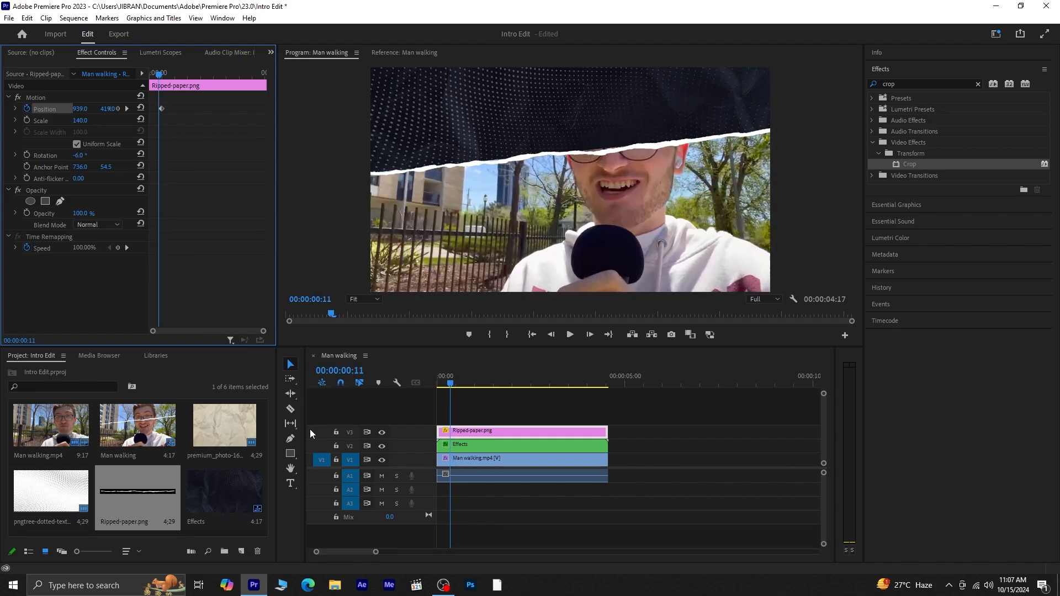
{"action": "key", "text": "Left"}
{"action": "key", "text": "Left"}
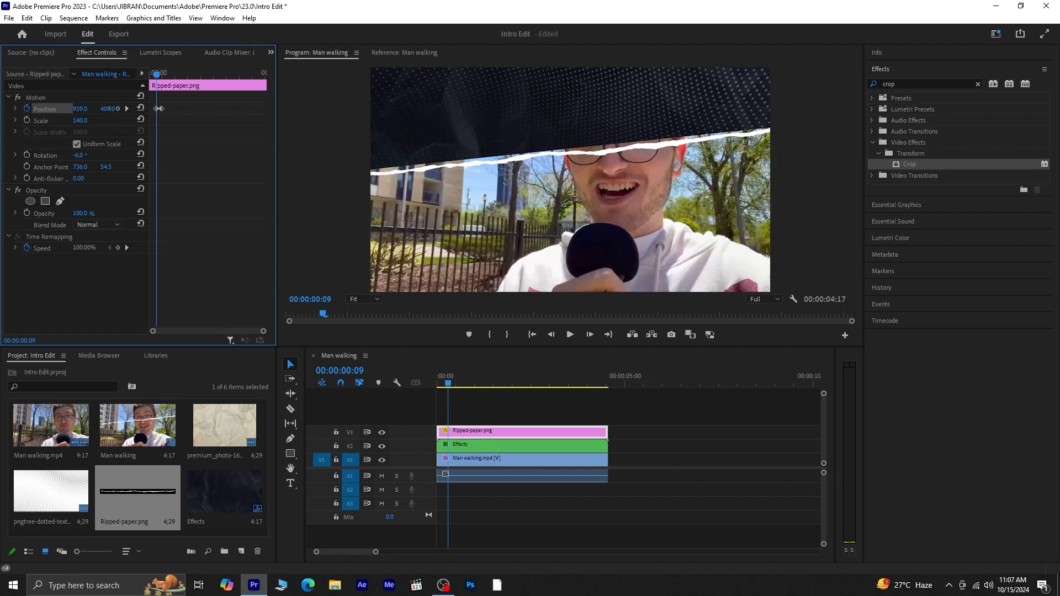
{"action": "left_click_drag", "start_coordinate": [108, 108], "coordinate": [102, 265]}
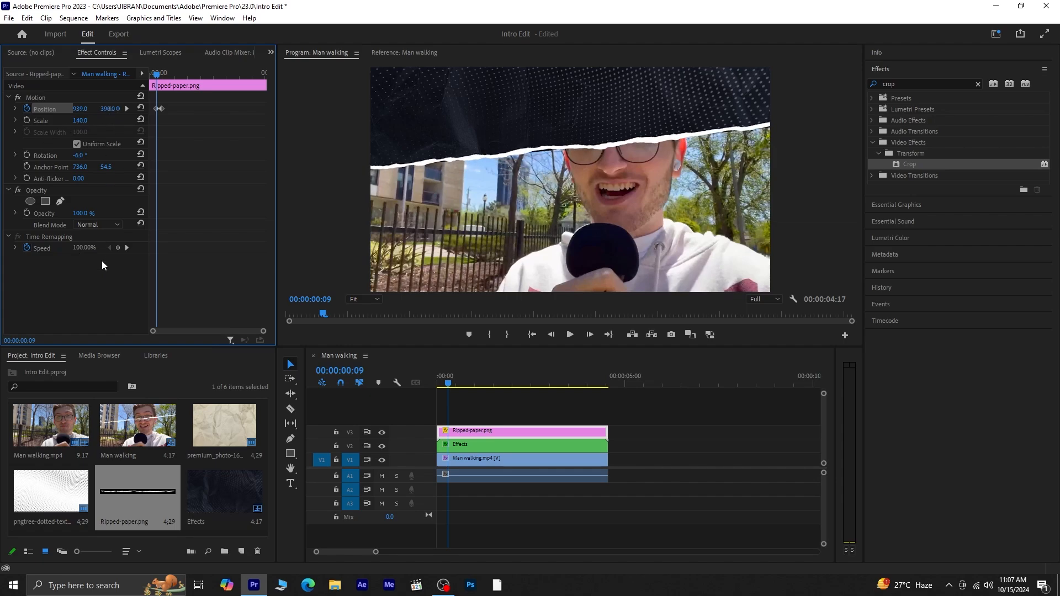
Keyframe the ripped-paper clip's vertical position at 00:00:00:06 and 00:00:00:05 so it follows the dark background's cropped edge.
{"action": "key", "text": "Left"}
{"action": "key", "text": "Left"}
{"action": "key", "text": "Left"}
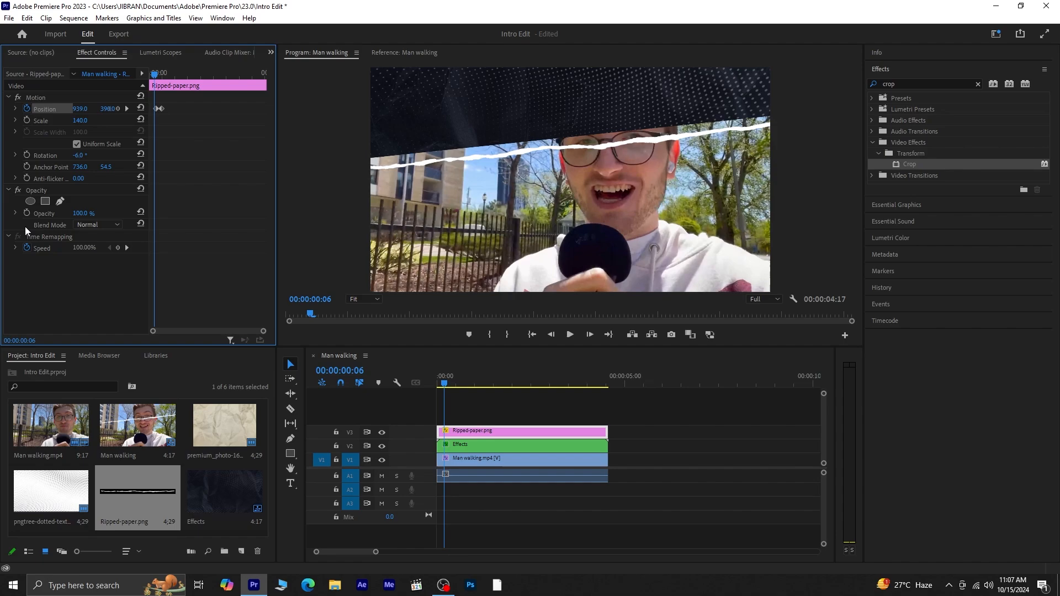
{"action": "left_click_drag", "start_coordinate": [105, 108], "coordinate": [74, 109]}
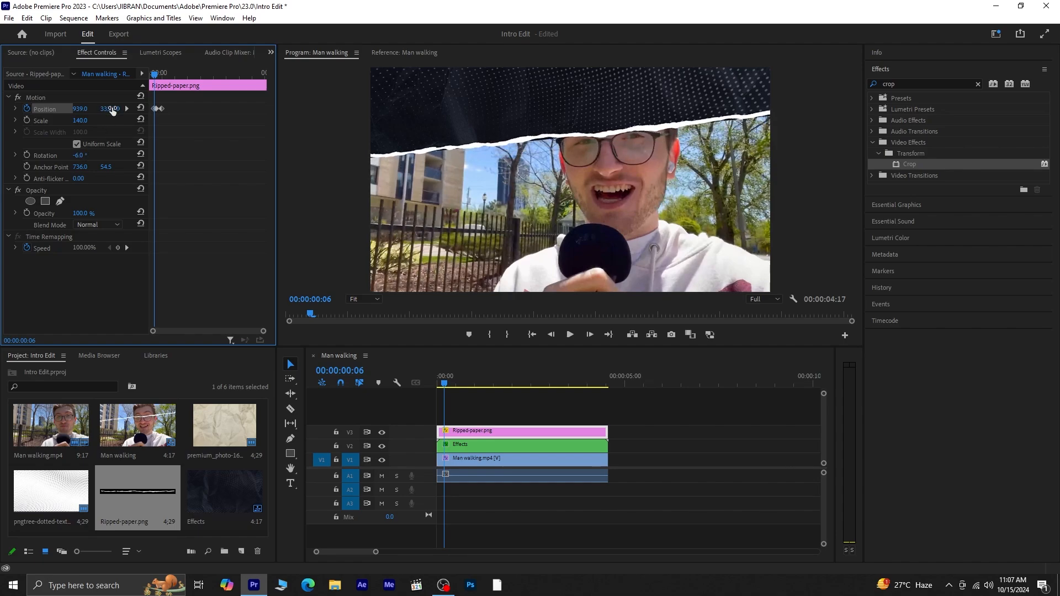
{"action": "key", "text": "Left"}
{"action": "key", "text": "Left"}
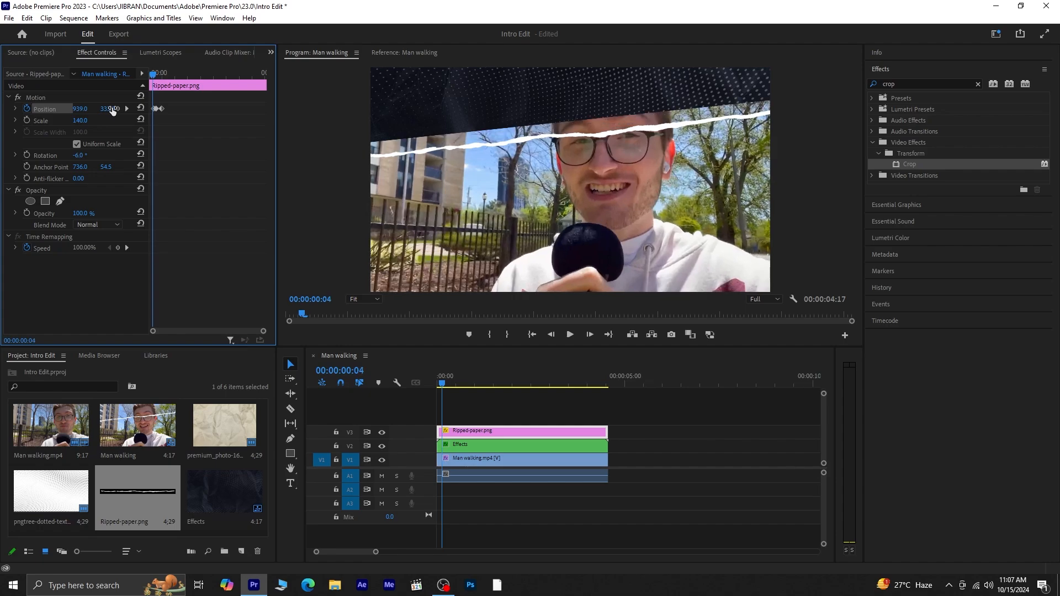
{"action": "key", "text": "Right"}
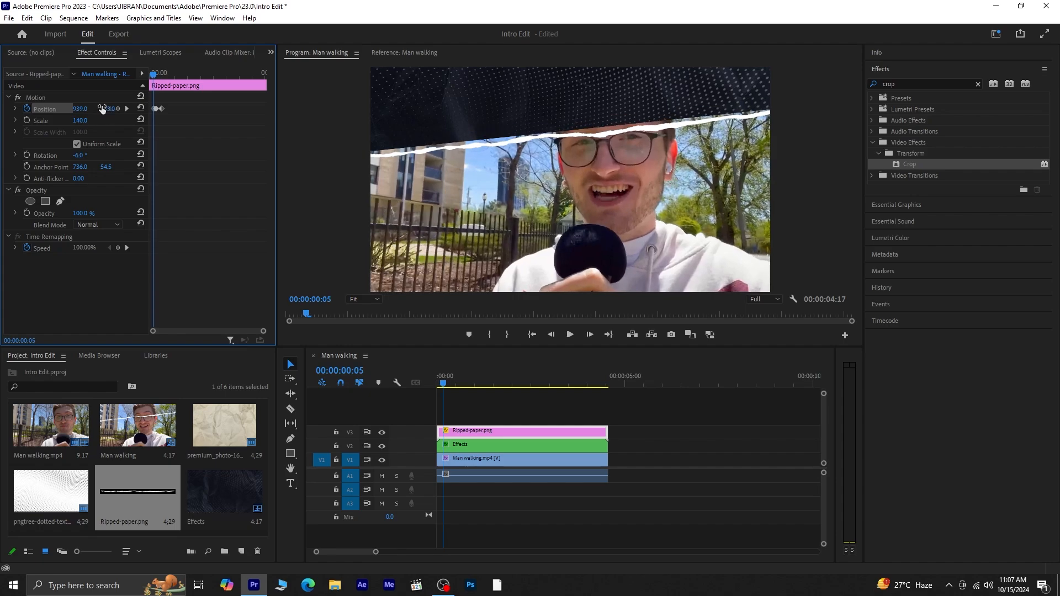
{"action": "mouse_move", "coordinate": [102, 109]}
{"action": "left_mouse_down"}
{"action": "mouse_move", "coordinate": [89, 109]}
{"action": "mouse_move", "coordinate": [107, 108]}
{"action": "left_mouse_up"}
Keyframe the ripped paper's vertical position along the crop edge at 00:00:00:03 and 00:00:00:02 and to -128 at 00:00:00:00, and play back the reveal.
{"action": "key", "text": "Left"}
{"action": "key", "text": "Left"}
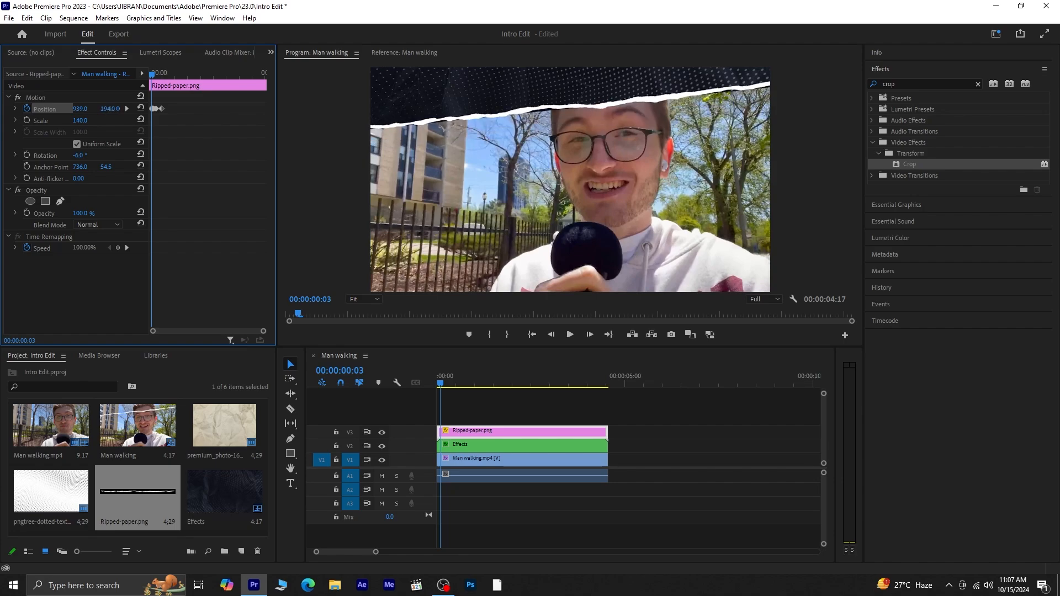
{"action": "left_click_drag", "start_coordinate": [108, 108], "coordinate": [111, 108]}
{"action": "key", "text": "Left"}
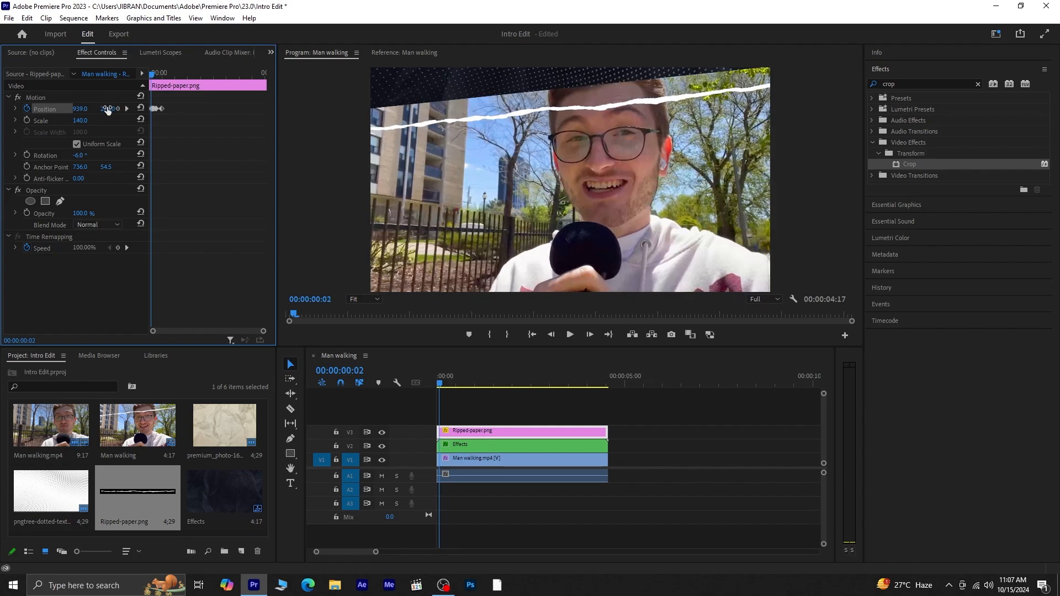
{"action": "mouse_move", "coordinate": [109, 107]}
{"action": "left_mouse_down"}
{"action": "mouse_move", "coordinate": [99, 108]}
{"action": "mouse_move", "coordinate": [114, 114]}
{"action": "left_mouse_up"}
{"action": "key", "text": "Left"}
{"action": "key", "text": "Left"}
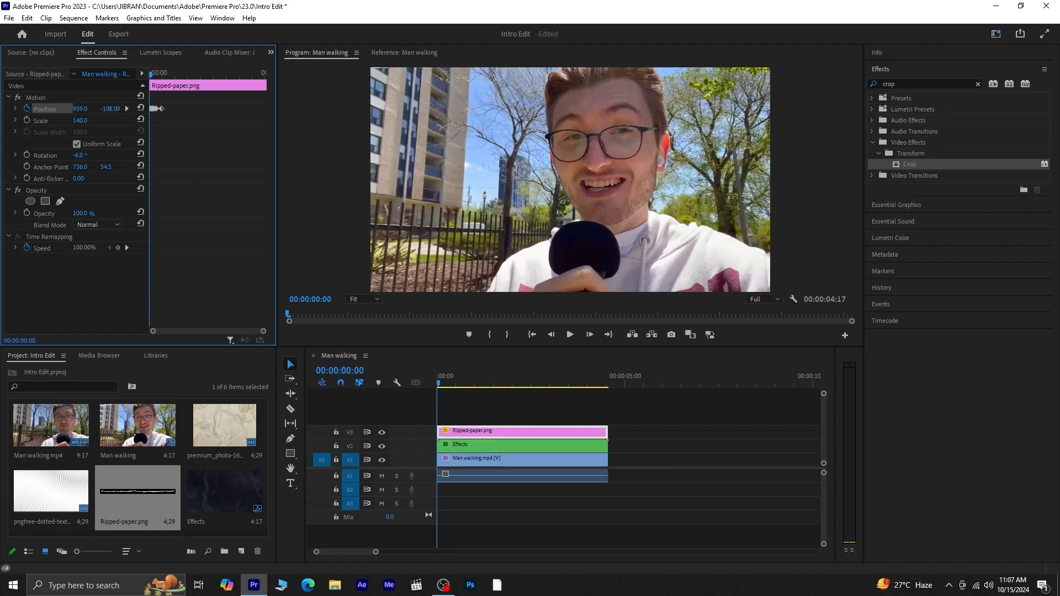
{"action": "left_click", "coordinate": [550, 485]}
{"action": "key", "text": "space"}
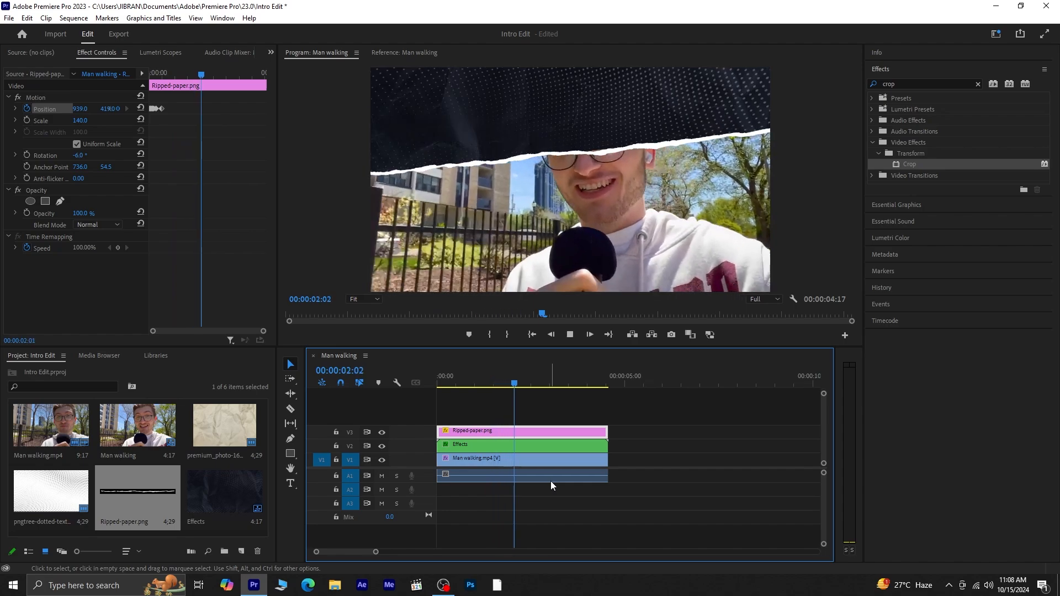
{"action": "key", "text": "space"}
{"action": "key", "text": "Home"}
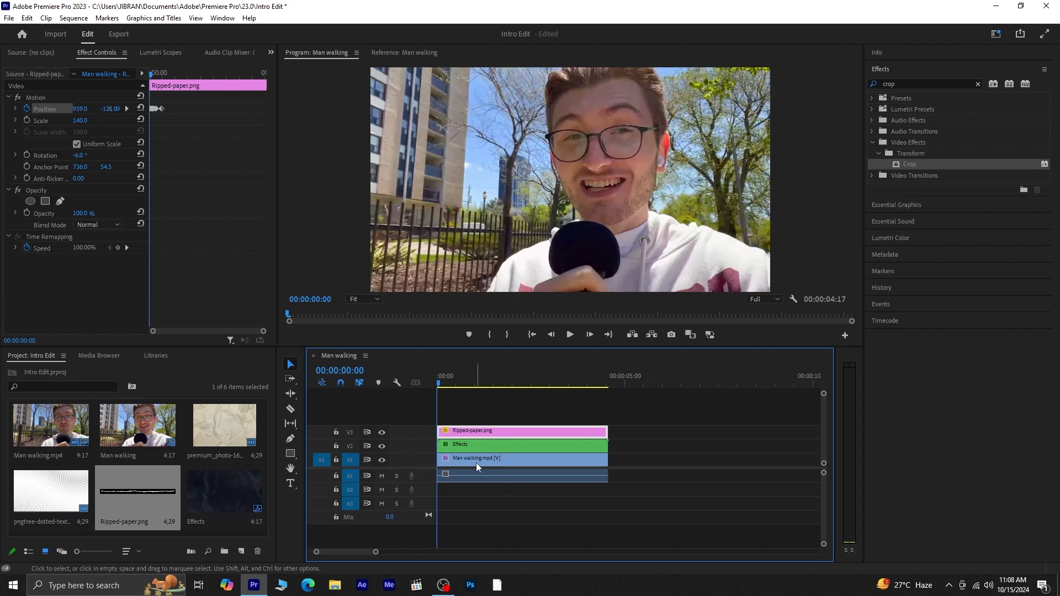
Duplicate the Man walking clip from V1 onto V4 above the ripped paper.
{"action": "left_click", "coordinate": [492, 463]}
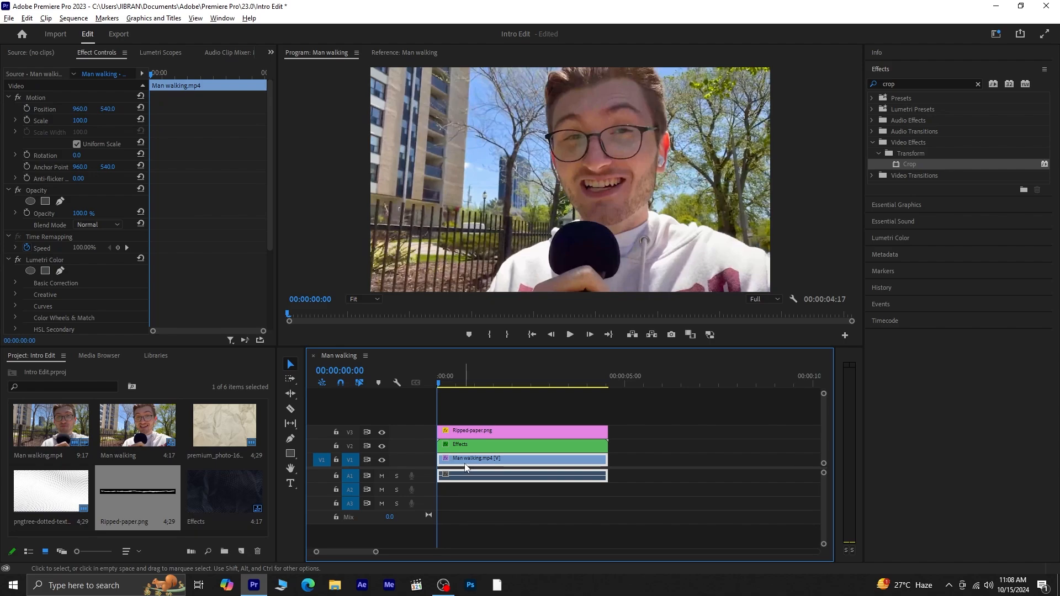
{"action": "left_click_drag", "start_coordinate": [466, 469], "coordinate": [453, 418]}
{"action": "left_click", "coordinate": [488, 495]}
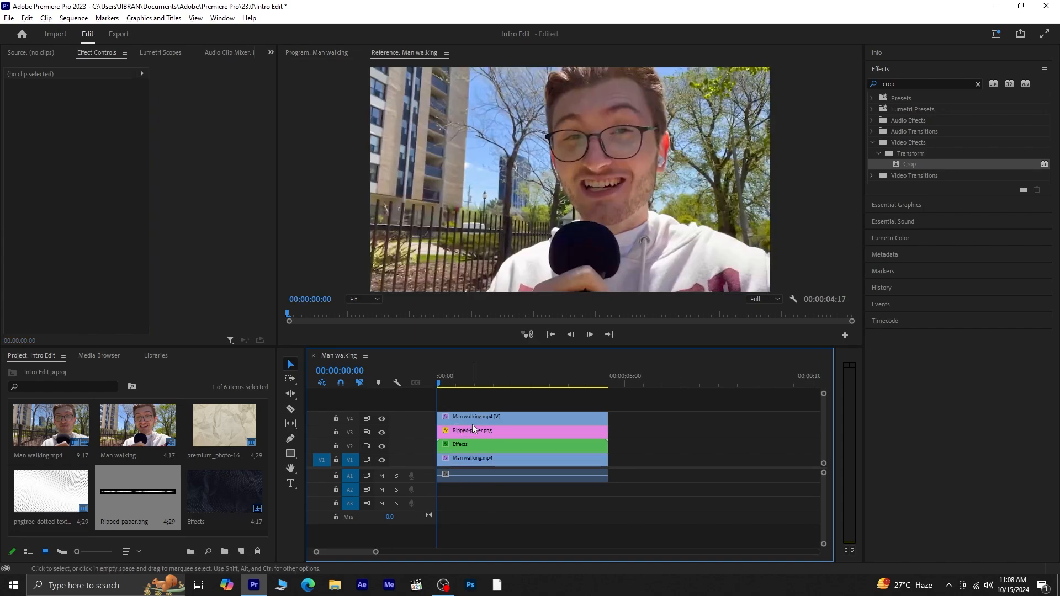
Replace the duplicate walking clip on V4 with an After Effects composition and save the After Effects project as Untitled Project on the Desktop.
{"action": "left_click", "coordinate": [464, 419]}
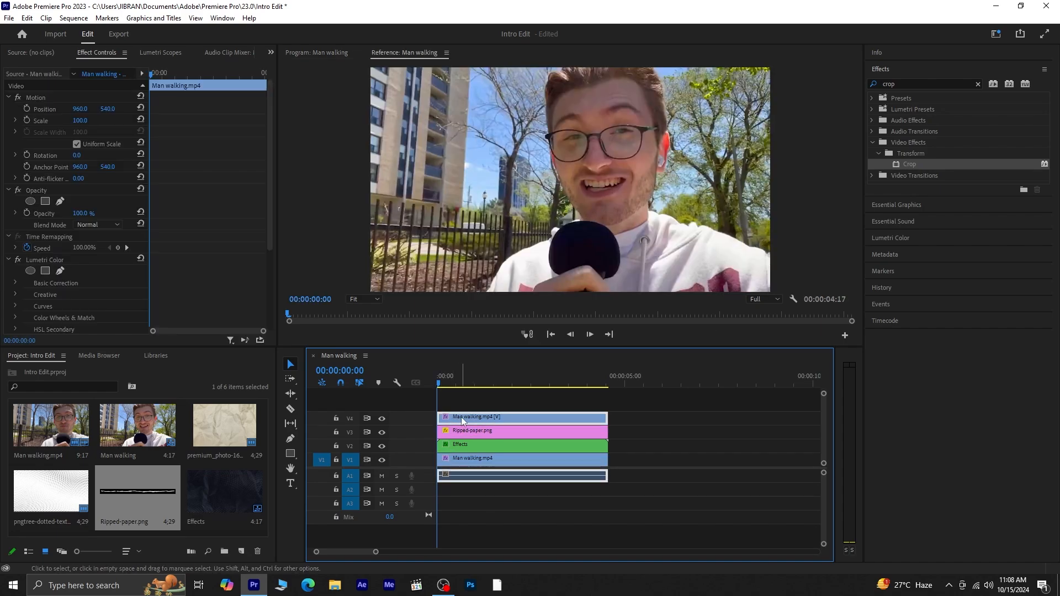
{"action": "right_click", "coordinate": [463, 420]}
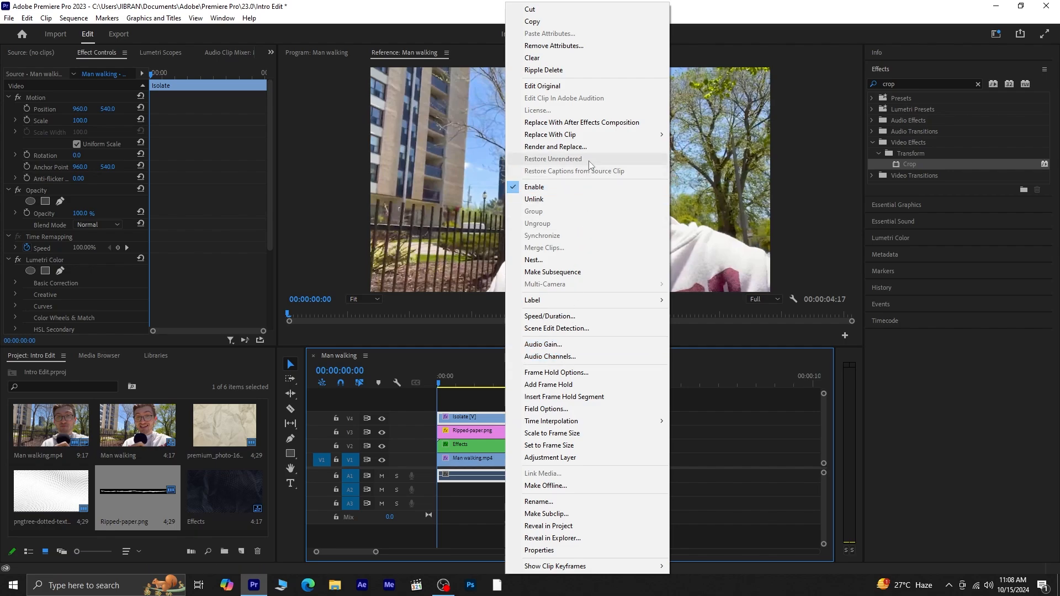
{"action": "left_click", "coordinate": [610, 122]}
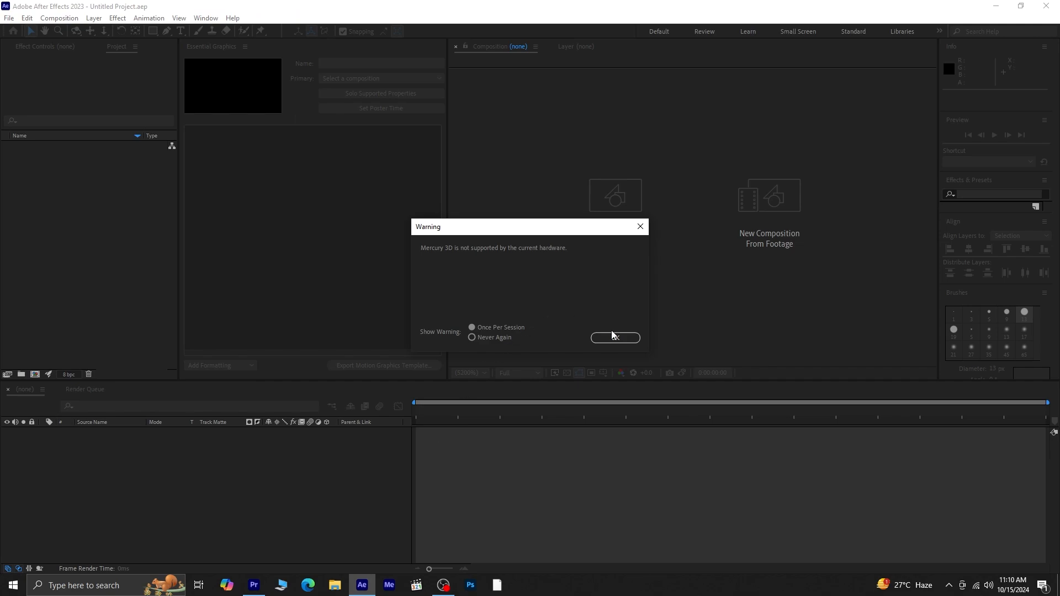
{"action": "left_click", "coordinate": [614, 336]}
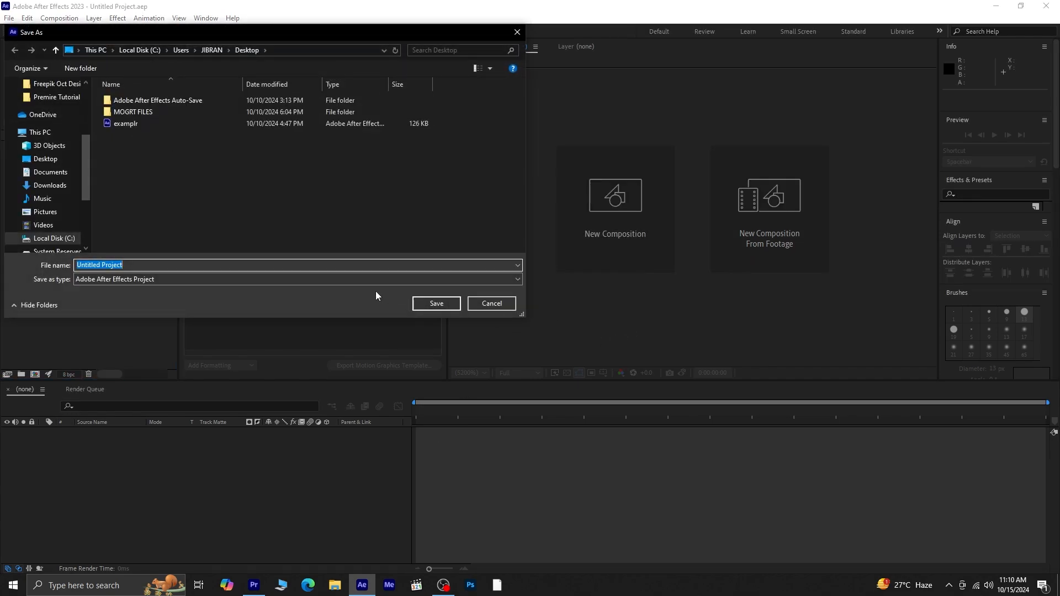
{"action": "left_click", "coordinate": [436, 303]}
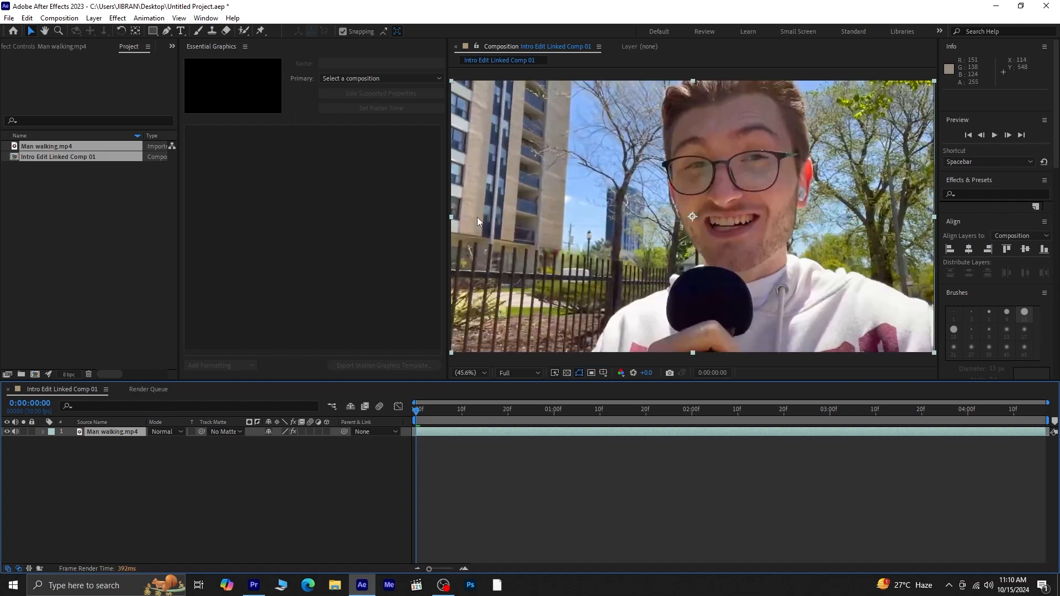
Enlarge the composition view and outline the man with the Roto Brush on the first frame of the Man walking layer.
{"action": "left_click_drag", "start_coordinate": [448, 204], "coordinate": [224, 206]}
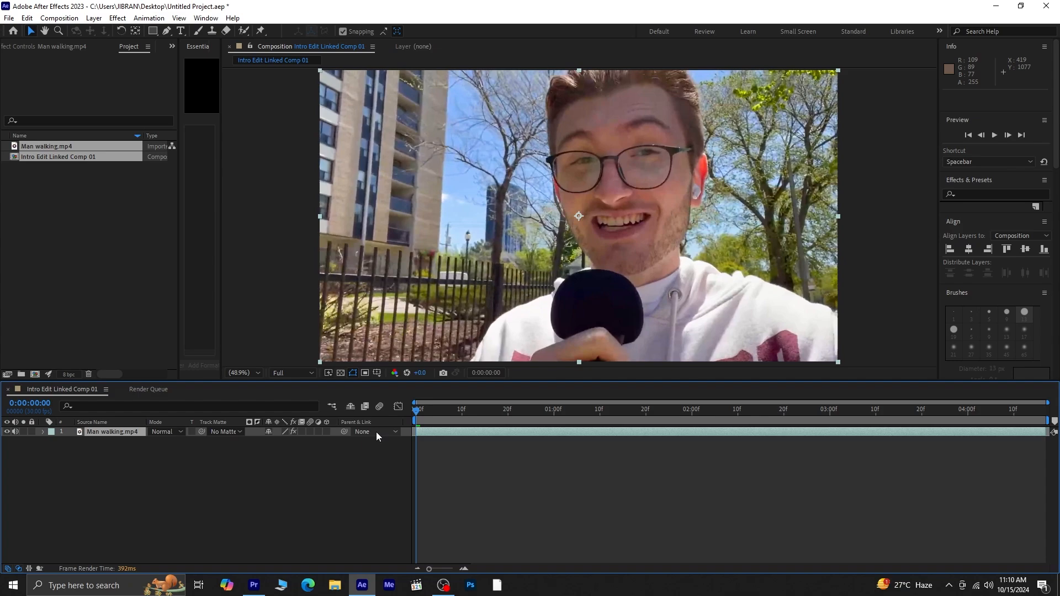
{"action": "left_click", "coordinate": [243, 32]}
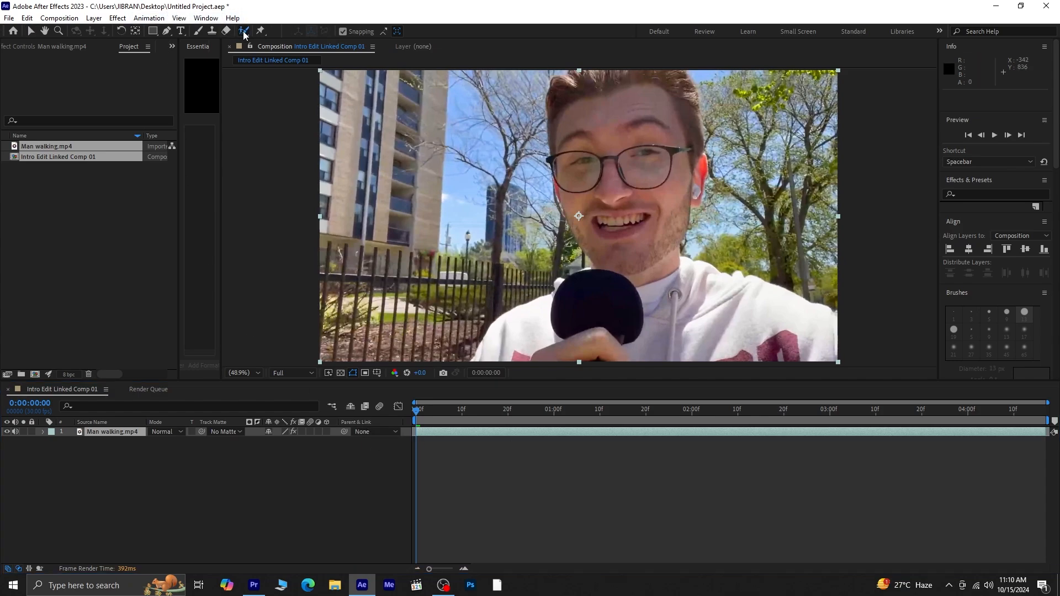
{"action": "double_click", "coordinate": [667, 290]}
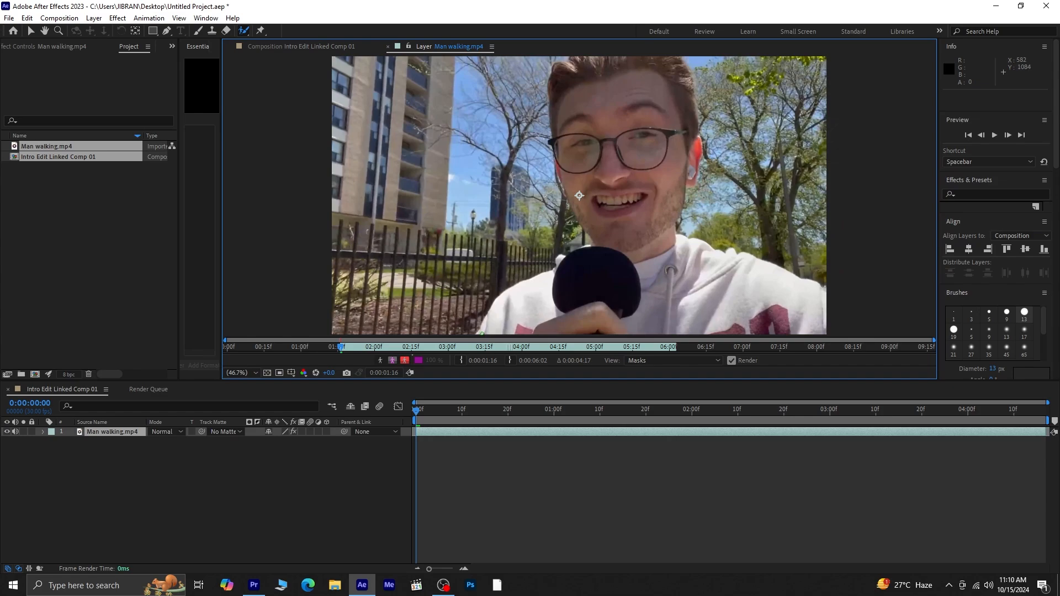
{"action": "left_click_drag", "start_coordinate": [505, 307], "coordinate": [543, 296]}
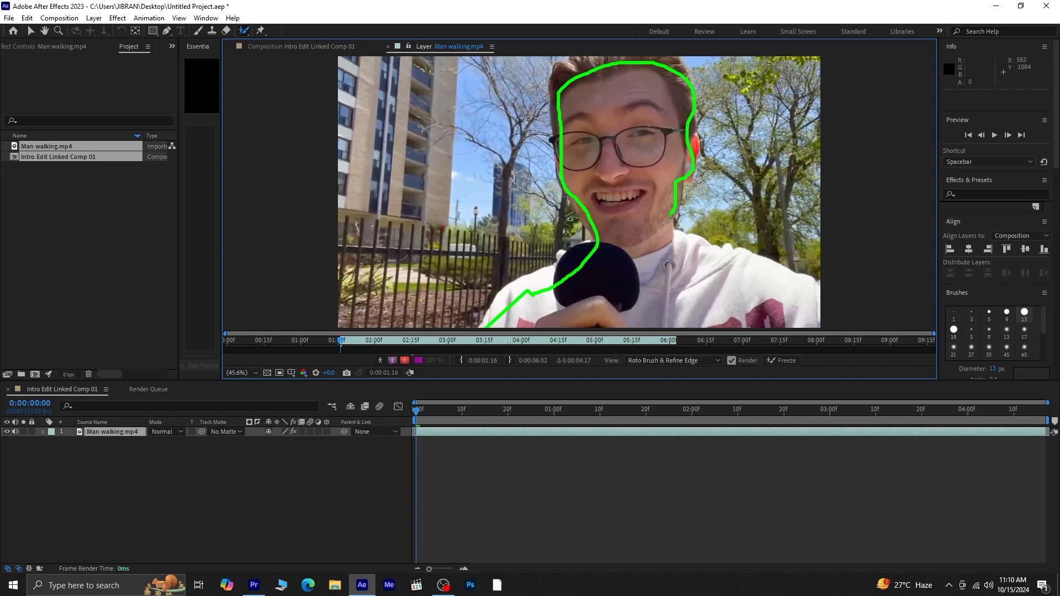
{"action": "mouse_move", "coordinate": [719, 257]}
{"action": "left_mouse_down"}
{"action": "mouse_move", "coordinate": [806, 314]}
{"action": "mouse_move", "coordinate": [490, 326]}
{"action": "left_mouse_up"}
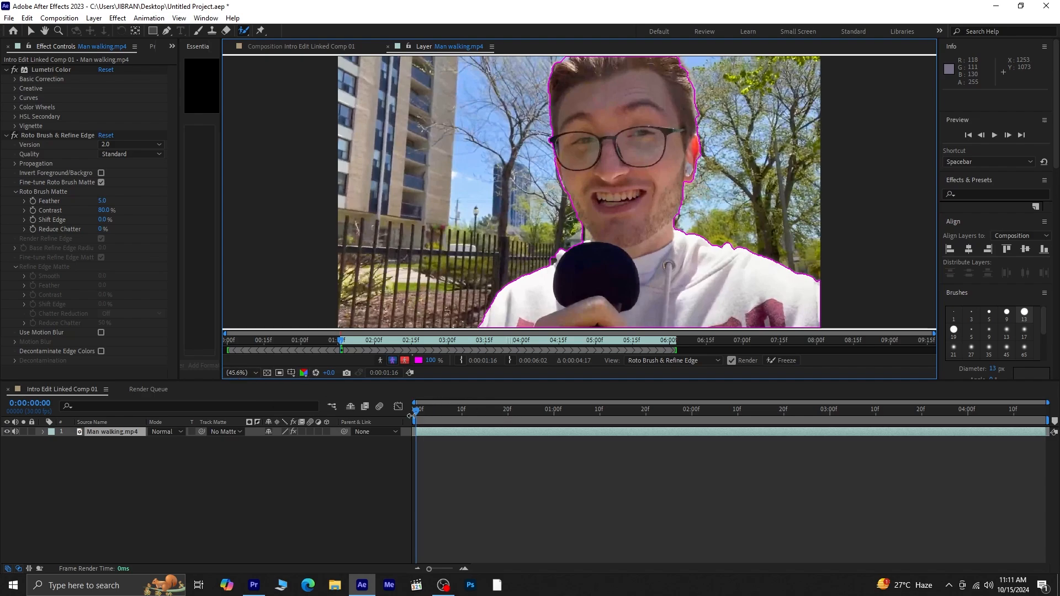
Propagate the Roto Brush selection through to 0:00:04:16, then save the project and close After Effects.
{"action": "left_click_drag", "start_coordinate": [419, 414], "coordinate": [1041, 412]}
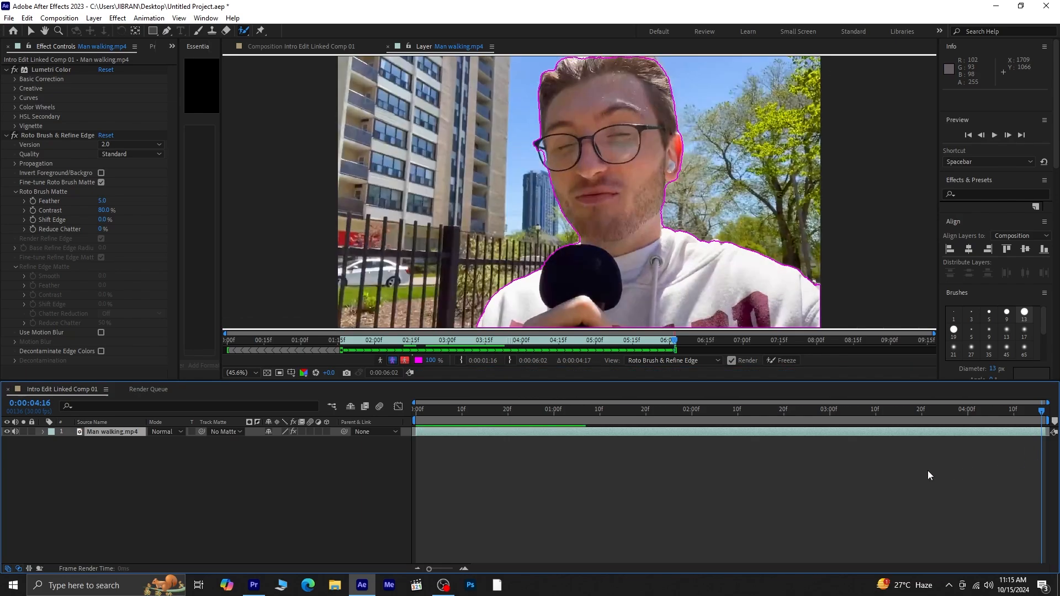
{"action": "left_click", "coordinate": [1046, 6]}
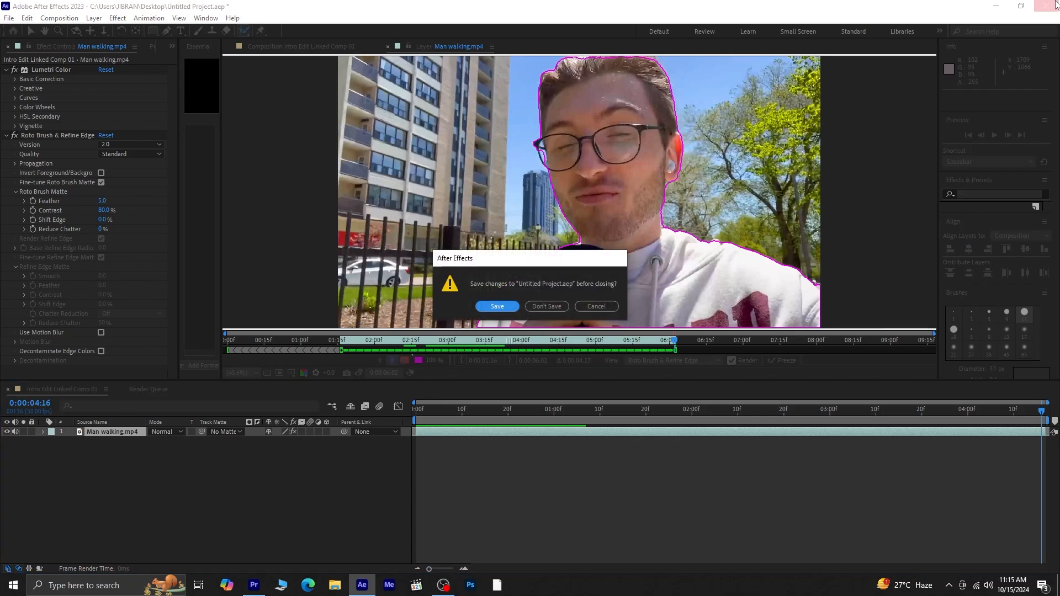
{"action": "left_click", "coordinate": [496, 306]}
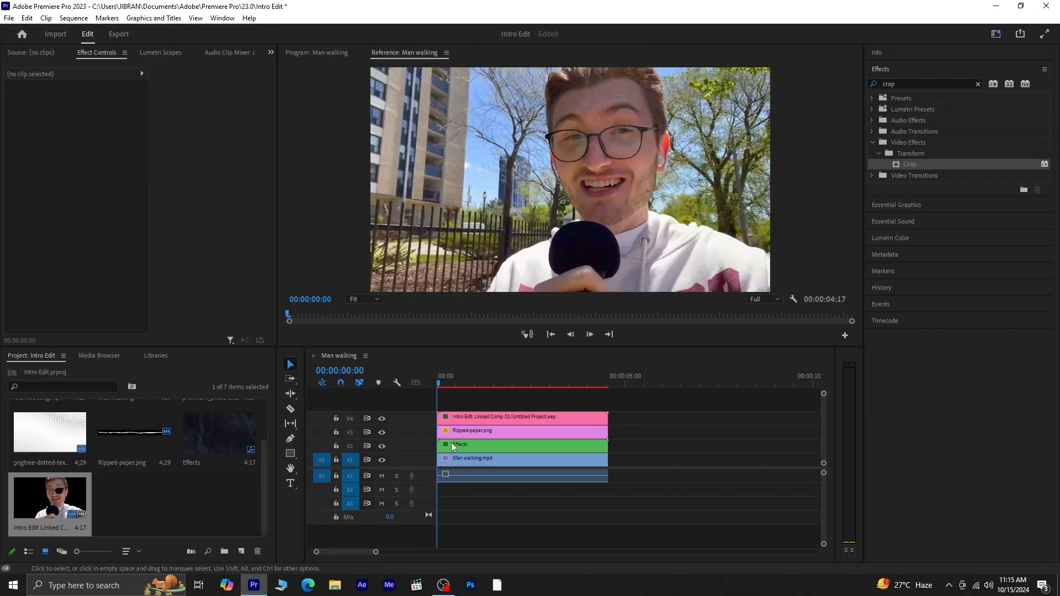
Play back the sequence in Premiere Pro to check the isolated man in front of the ripped paper.
{"action": "left_click", "coordinate": [477, 416]}
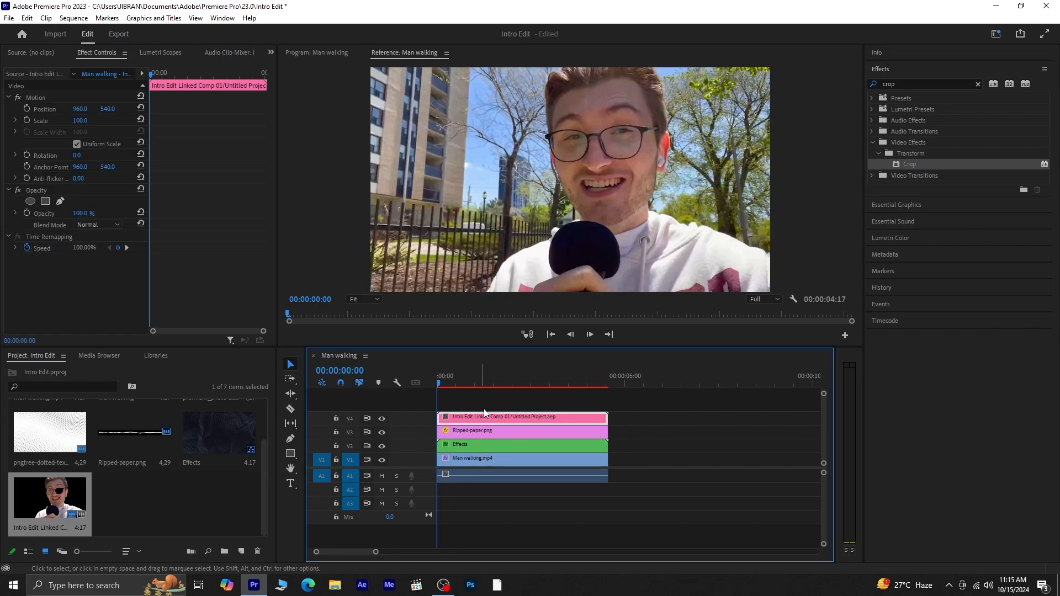
{"action": "left_click", "coordinate": [487, 407]}
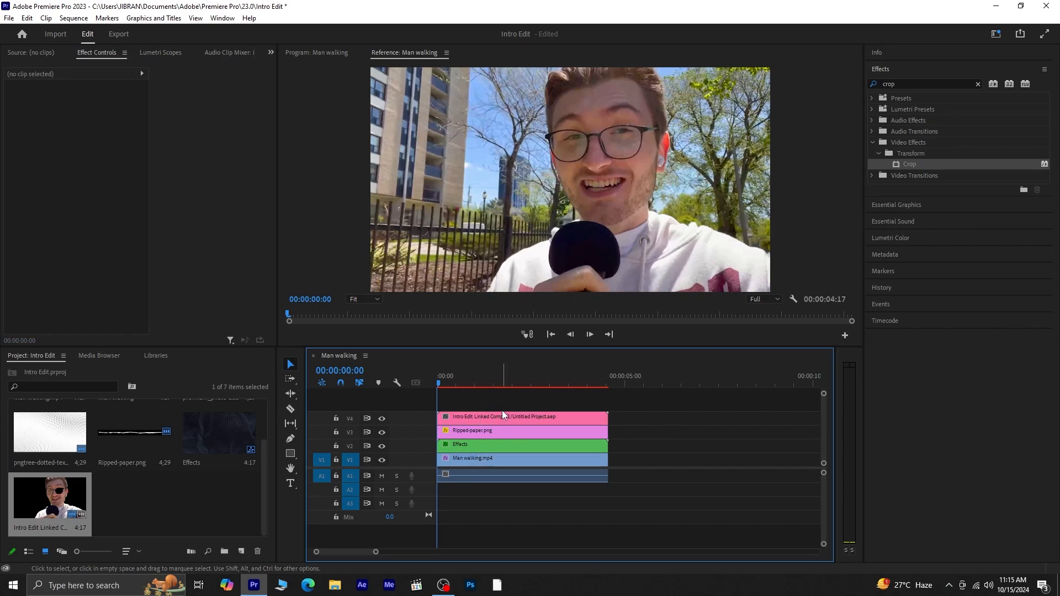
{"action": "key", "text": "space"}
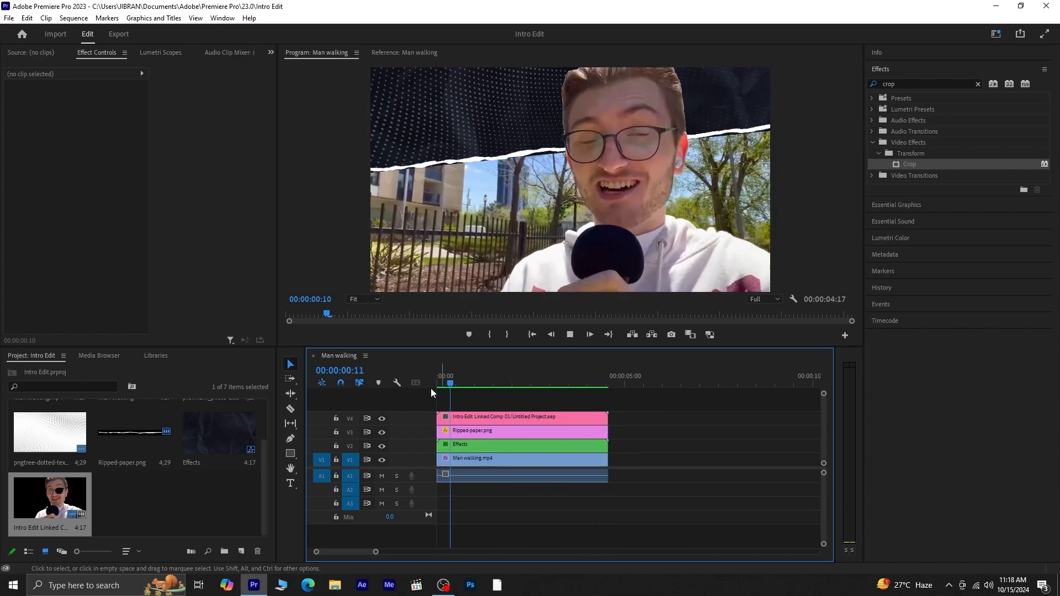
Split the linked composition on V4 and the Man walking clip on V1 at 00:00:02:02.
{"action": "left_click_drag", "start_coordinate": [469, 382], "coordinate": [514, 386]}
{"action": "key", "text": "Right"}
{"action": "key", "text": "Right"}
{"action": "key", "text": "Right"}
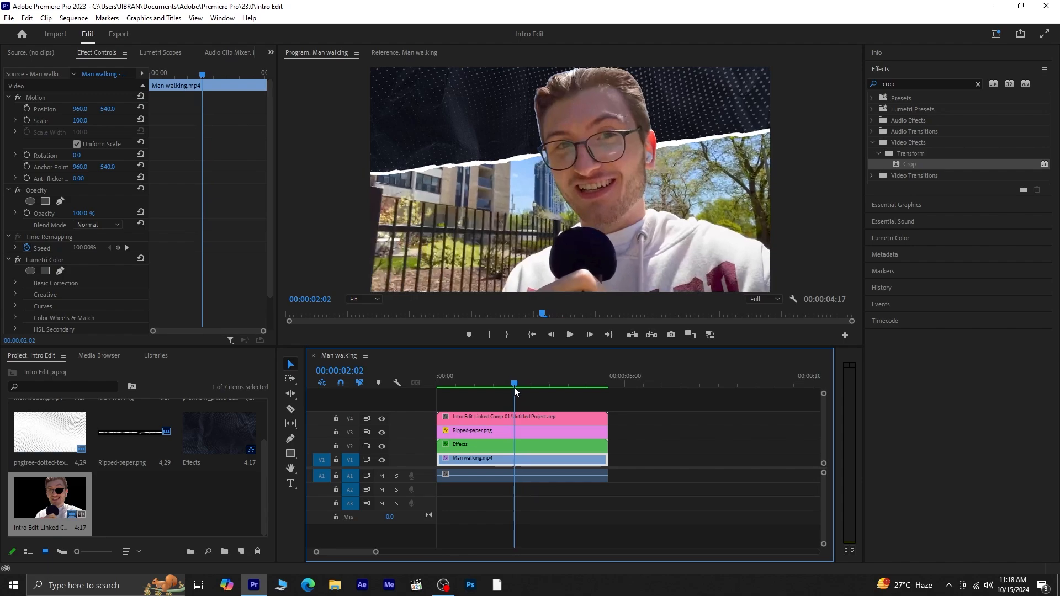
{"action": "key", "text": "Left"}
{"action": "key", "text": "Left"}
{"action": "key", "text": "c"}
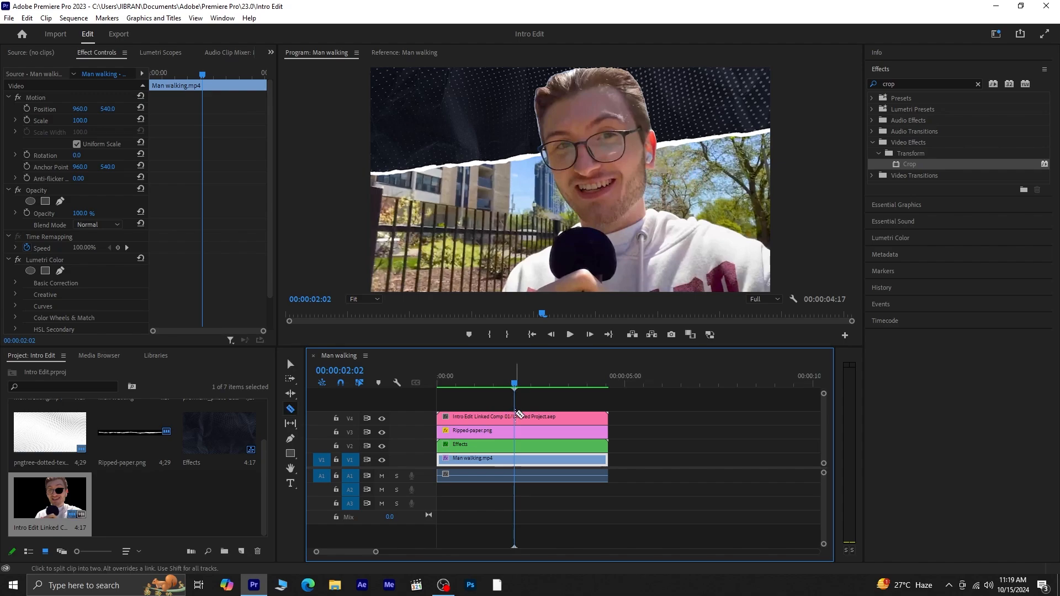
{"action": "left_click", "coordinate": [518, 414]}
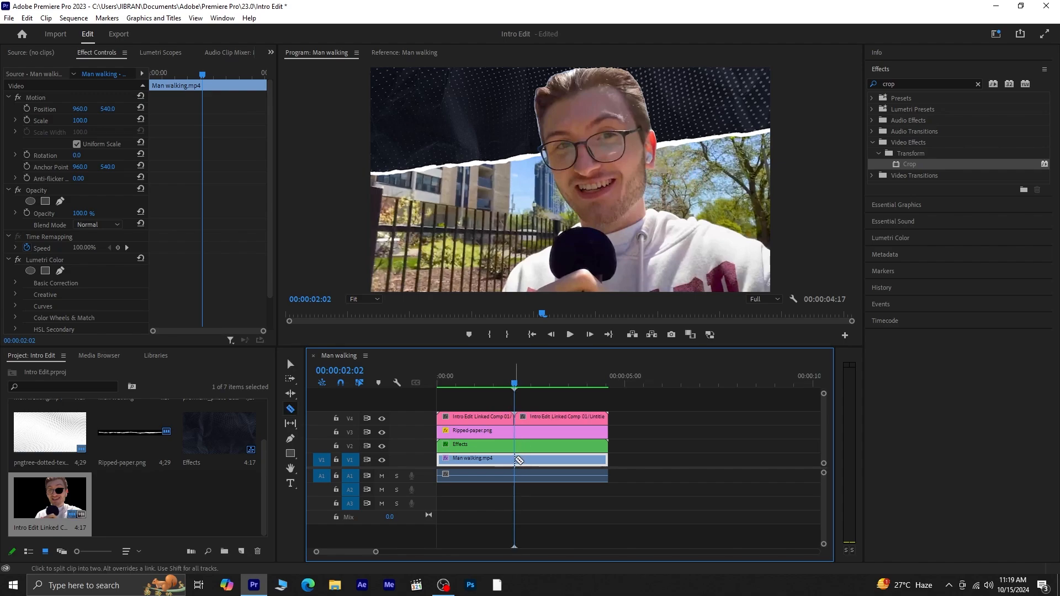
{"action": "left_click", "coordinate": [518, 459]}
{"action": "key", "text": "v"}
{"action": "left_click", "coordinate": [651, 455]}
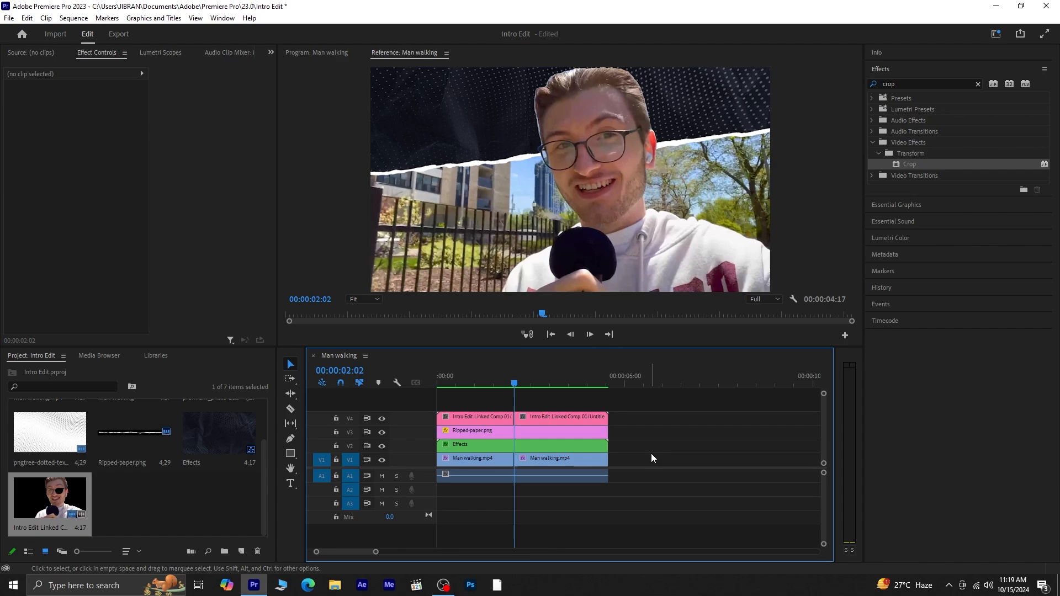
Move the second halves of the V4 composition and V1 walking clip together so they start at 00:00:03:27.
{"action": "key", "text": "shift+Right"}
{"action": "key", "text": "shift+Right"}
{"action": "key", "text": "shift+Right"}
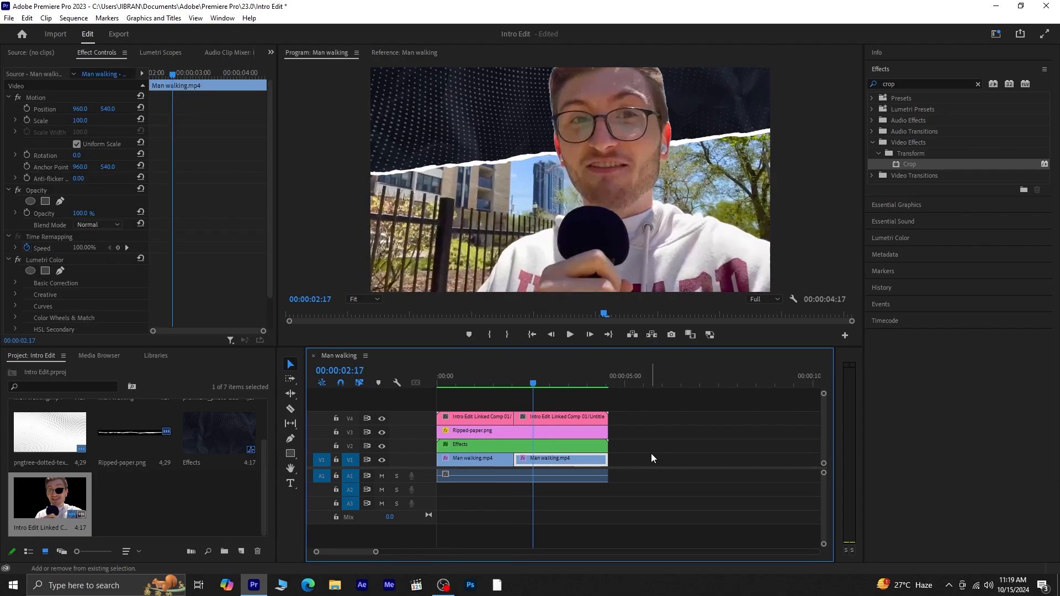
{"action": "key", "text": "shift+Right"}
{"action": "key", "text": "shift+Right"}
{"action": "key", "text": "shift+Right"}
{"action": "key", "text": "shift+Right"}
{"action": "key", "text": "shift+Right"}
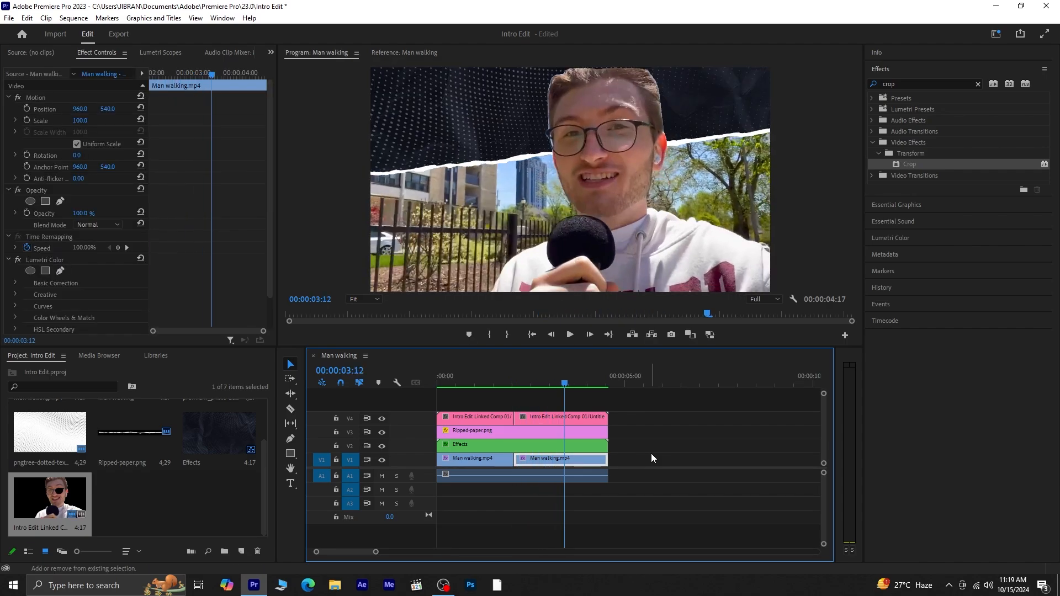
{"action": "key", "text": "shift+Right"}
{"action": "key", "text": "shift+Right"}
{"action": "key", "text": "shift+Right"}
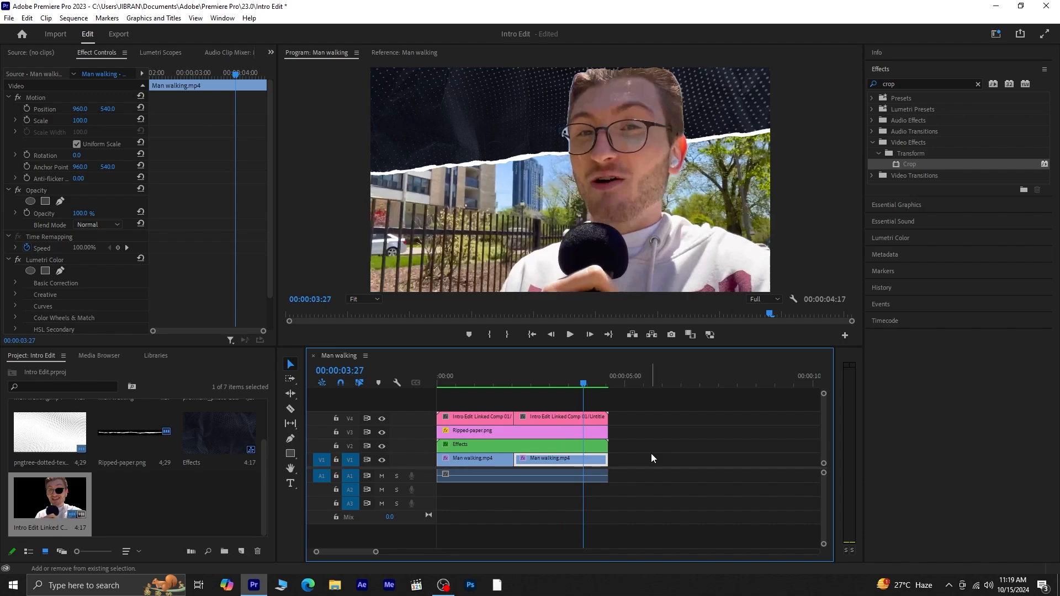
{"action": "left_click", "coordinate": [545, 419]}
{"action": "left_click", "coordinate": [546, 462], "text": "shift"}
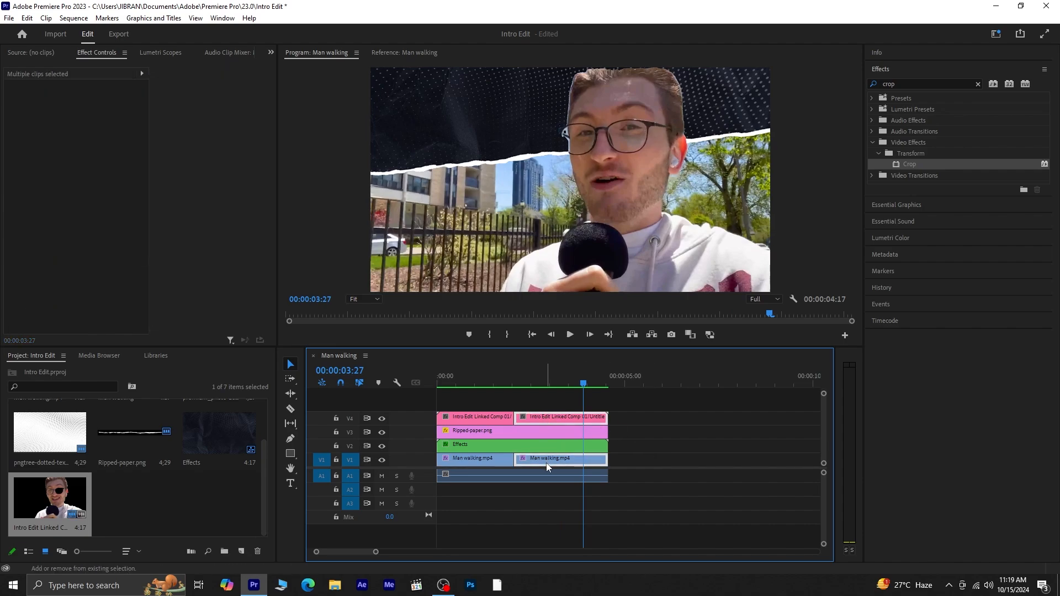
{"action": "left_click_drag", "start_coordinate": [545, 463], "coordinate": [615, 464]}
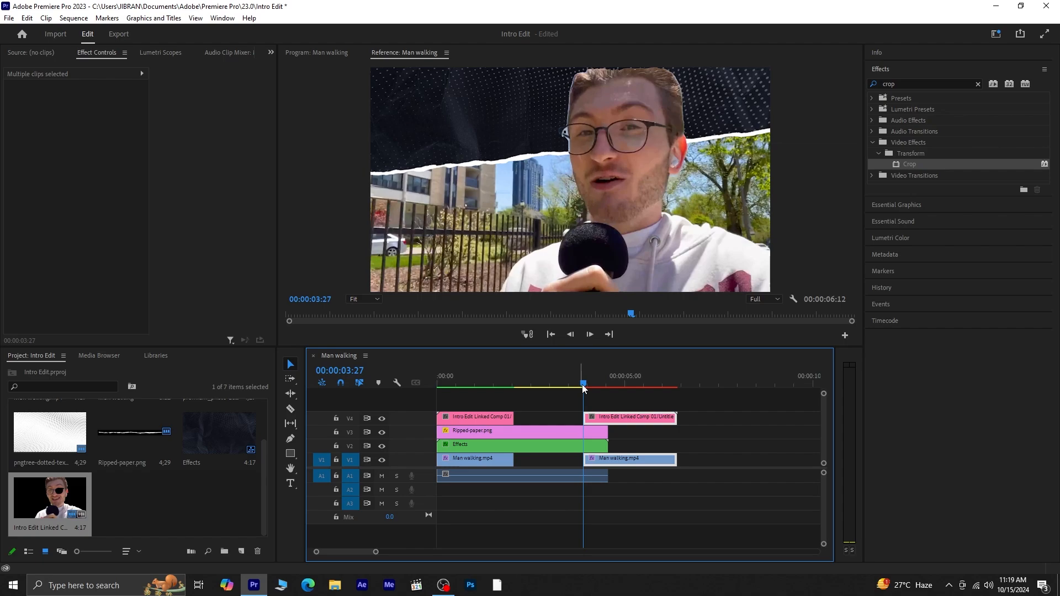
Add a frame hold at 00:00:02:01 to the first V4 composition segment and the first V1 walking segment.
{"action": "left_click_drag", "start_coordinate": [584, 388], "coordinate": [514, 408]}
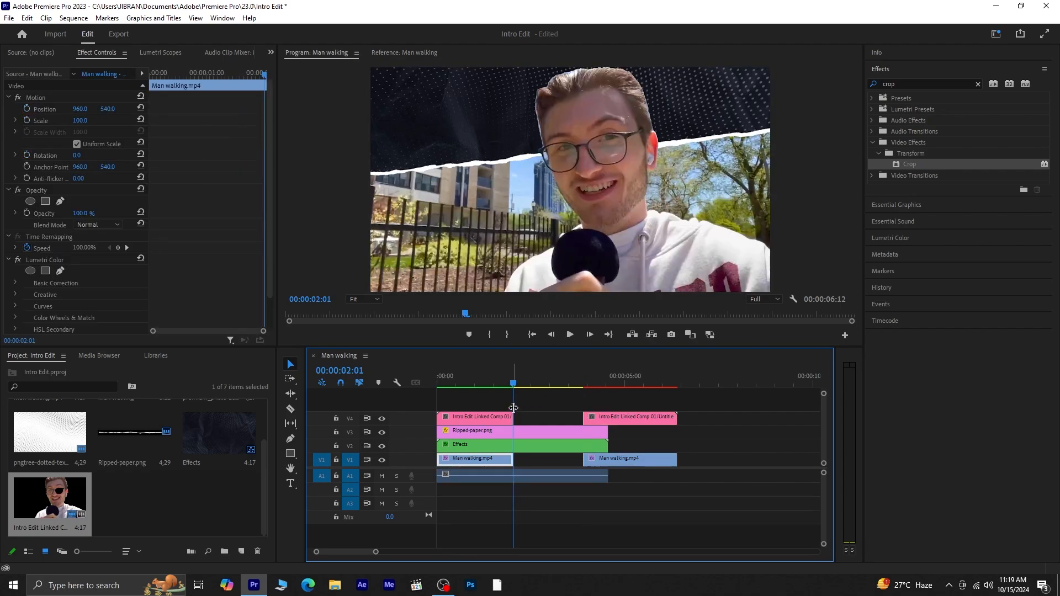
{"action": "key", "text": "equal"}
{"action": "key", "text": "equal"}
{"action": "key", "text": "equal"}
{"action": "key", "text": "equal"}
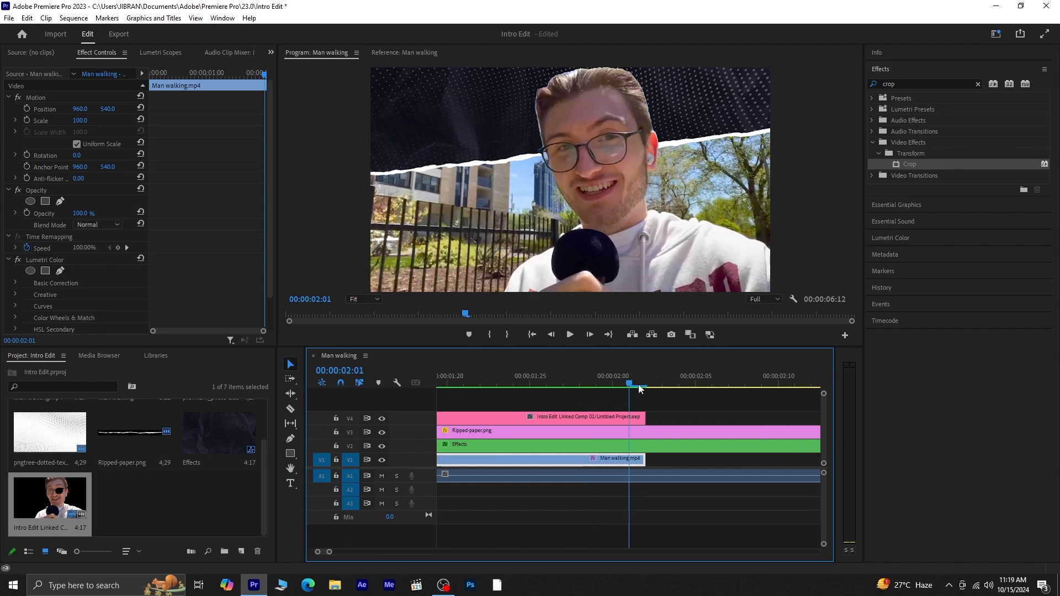
{"action": "left_click_drag", "start_coordinate": [638, 388], "coordinate": [630, 388]}
{"action": "left_click", "coordinate": [630, 419]}
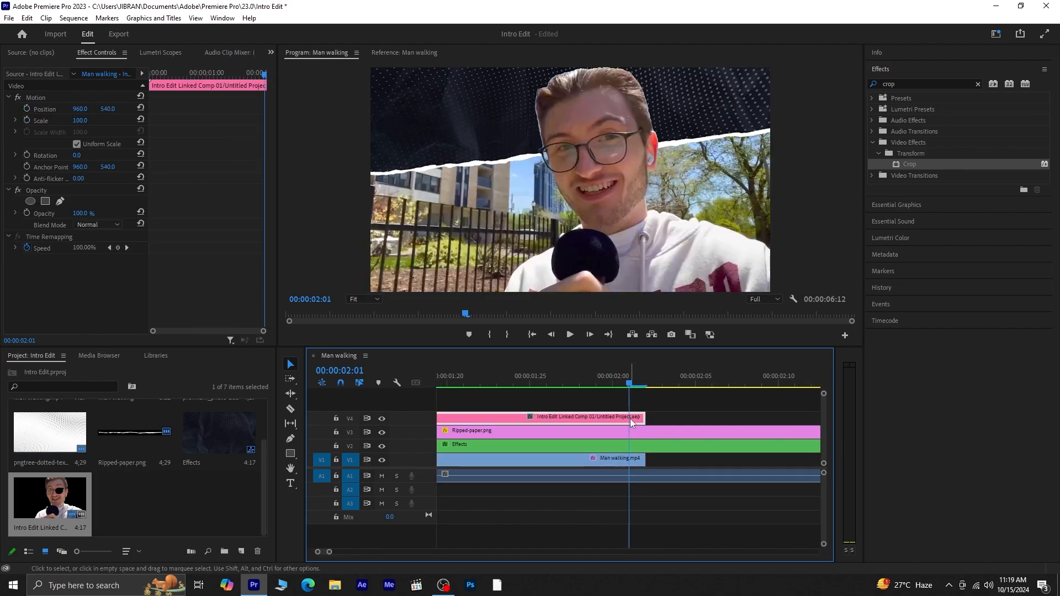
{"action": "right_click", "coordinate": [630, 418]}
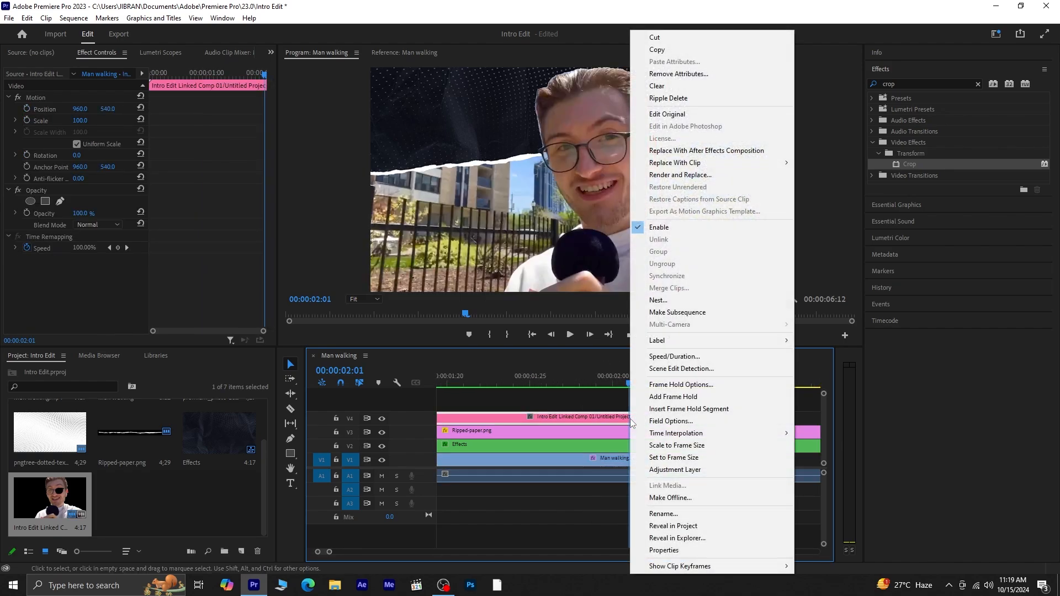
{"action": "left_click", "coordinate": [705, 396]}
{"action": "left_click", "coordinate": [629, 459]}
{"action": "right_click", "coordinate": [630, 458]}
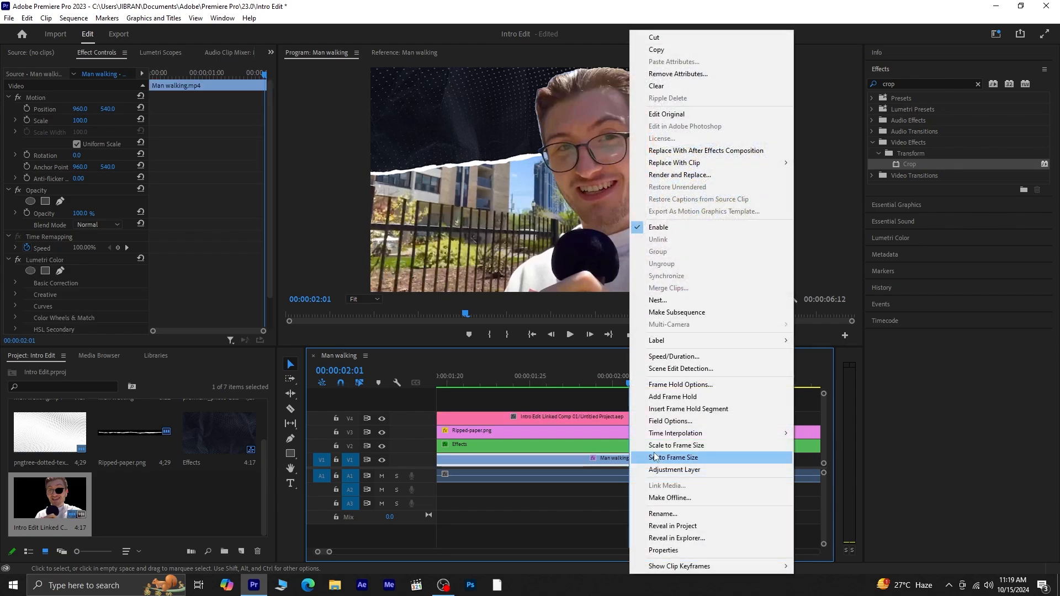
{"action": "left_click", "coordinate": [697, 401]}
Extend the held-frame segments on V4 and V1 to 00:00:02:10.
{"action": "left_click", "coordinate": [639, 419]}
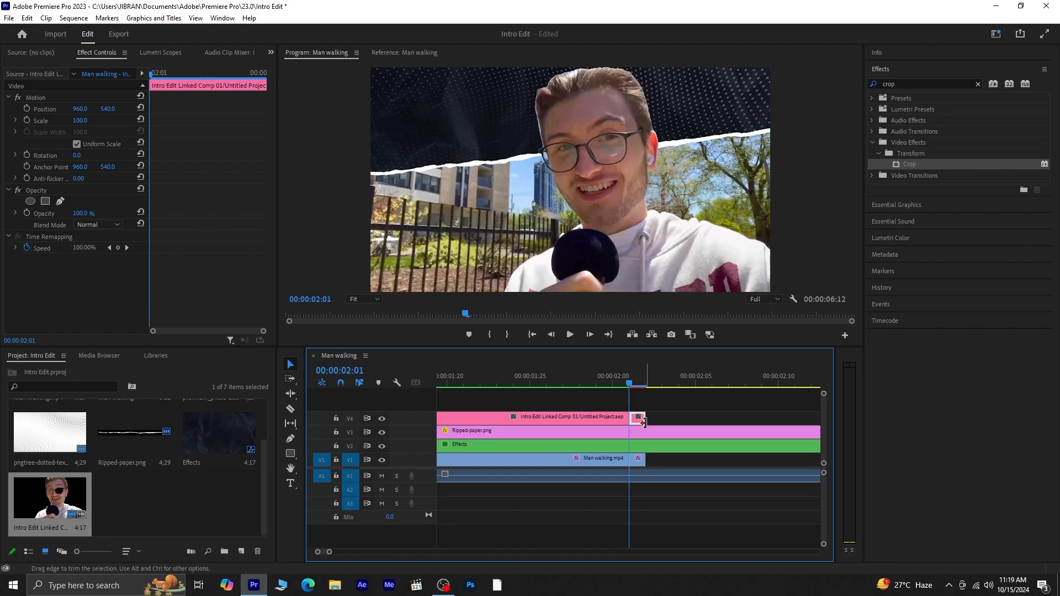
{"action": "left_click_drag", "start_coordinate": [650, 418], "coordinate": [778, 418]}
{"action": "left_click", "coordinate": [649, 458]}
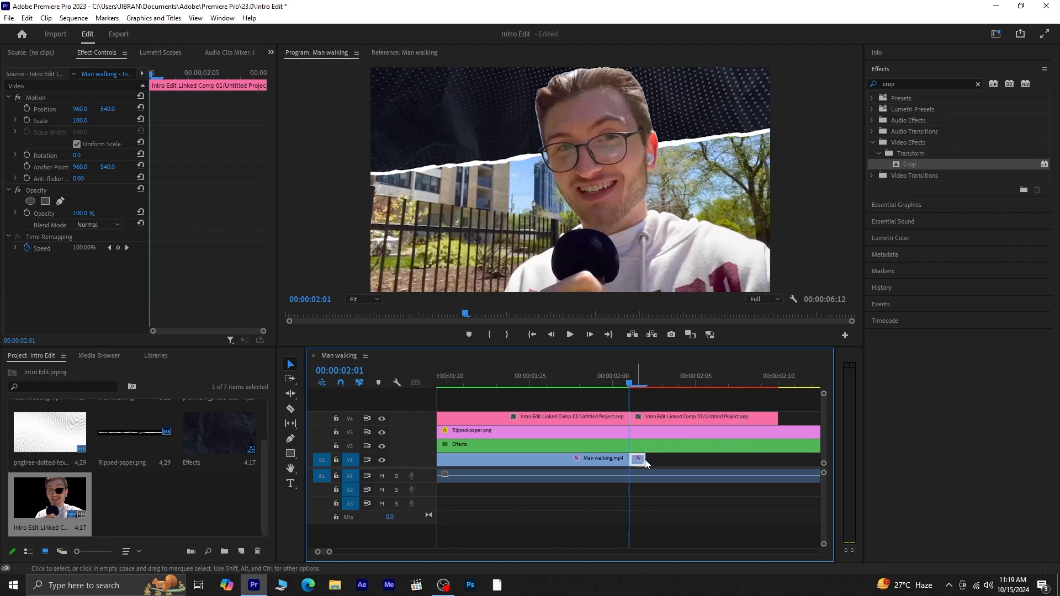
{"action": "left_click_drag", "start_coordinate": [649, 458], "coordinate": [778, 458]}
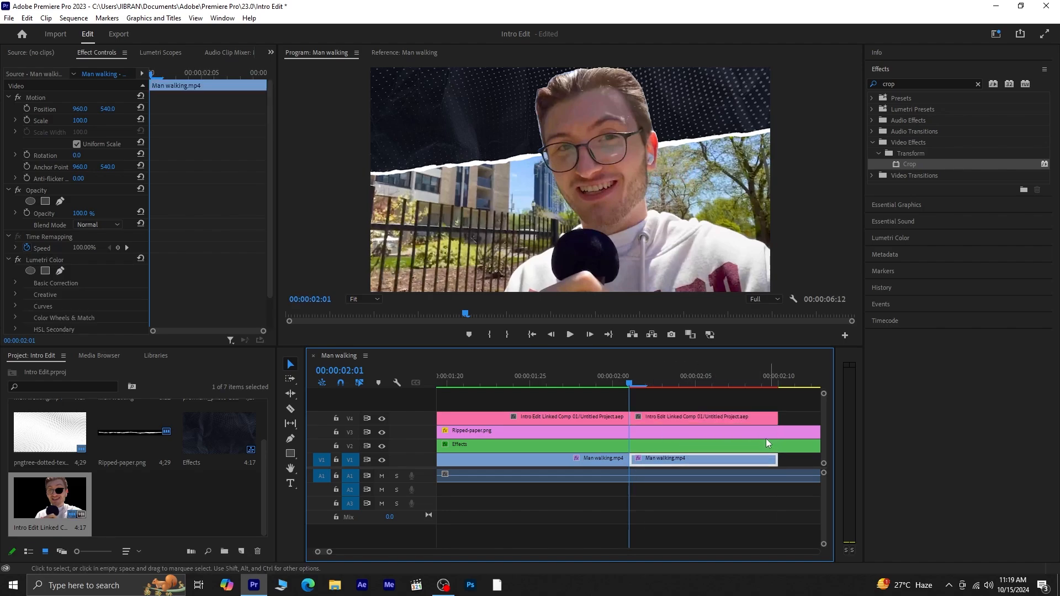
Extend the held-frame segments on V4 and V1 until they meet the last segments at 00:00:03:27, and play back the result.
{"action": "key", "text": "minus"}
{"action": "key", "text": "minus"}
{"action": "key", "text": "minus"}
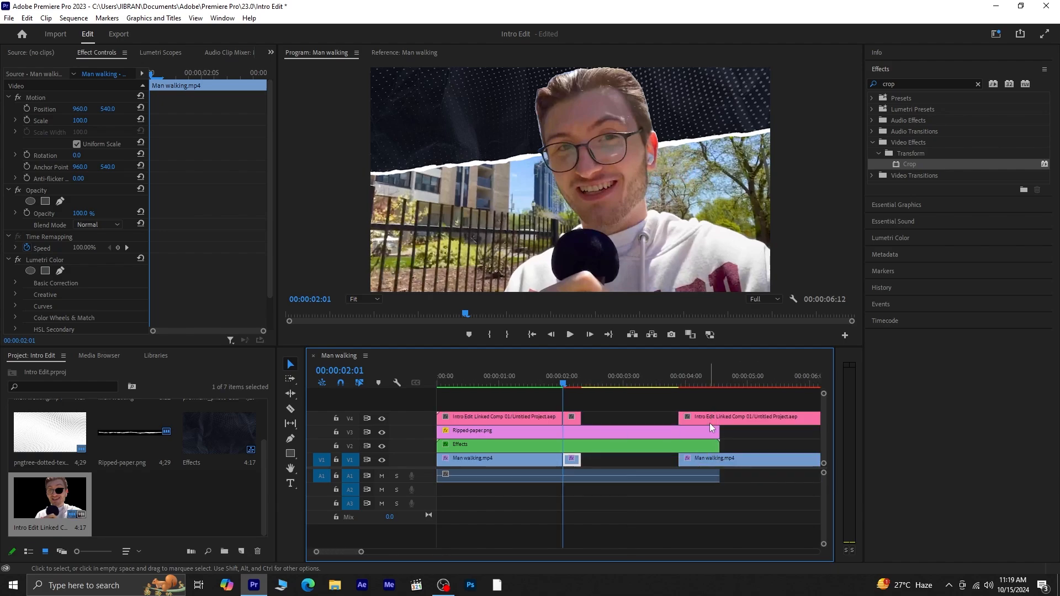
{"action": "left_click", "coordinate": [571, 419]}
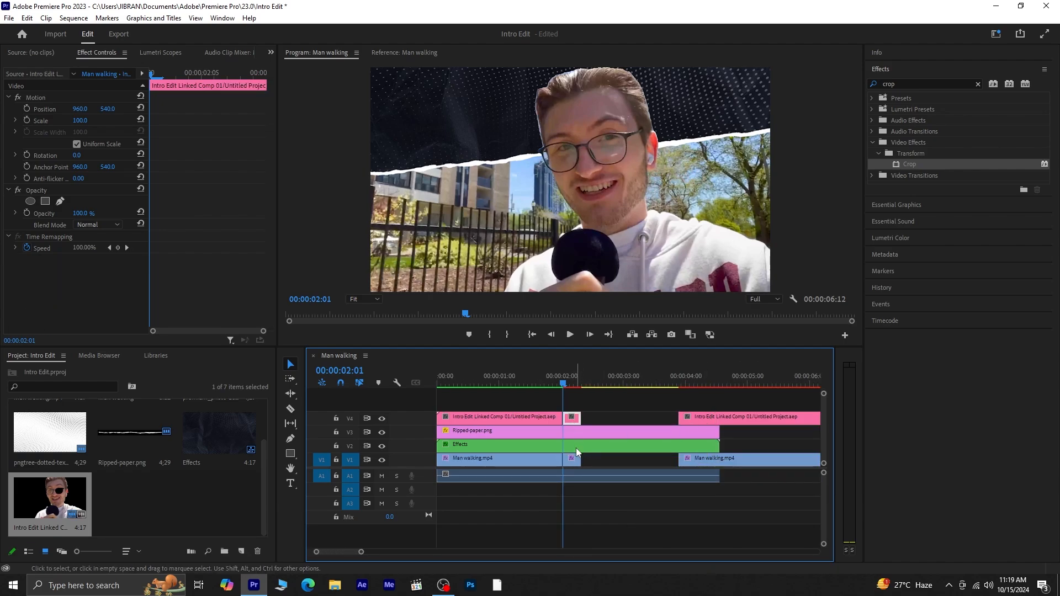
{"action": "left_click", "coordinate": [572, 458], "text": "shift"}
{"action": "left_click_drag", "start_coordinate": [581, 459], "coordinate": [694, 456]}
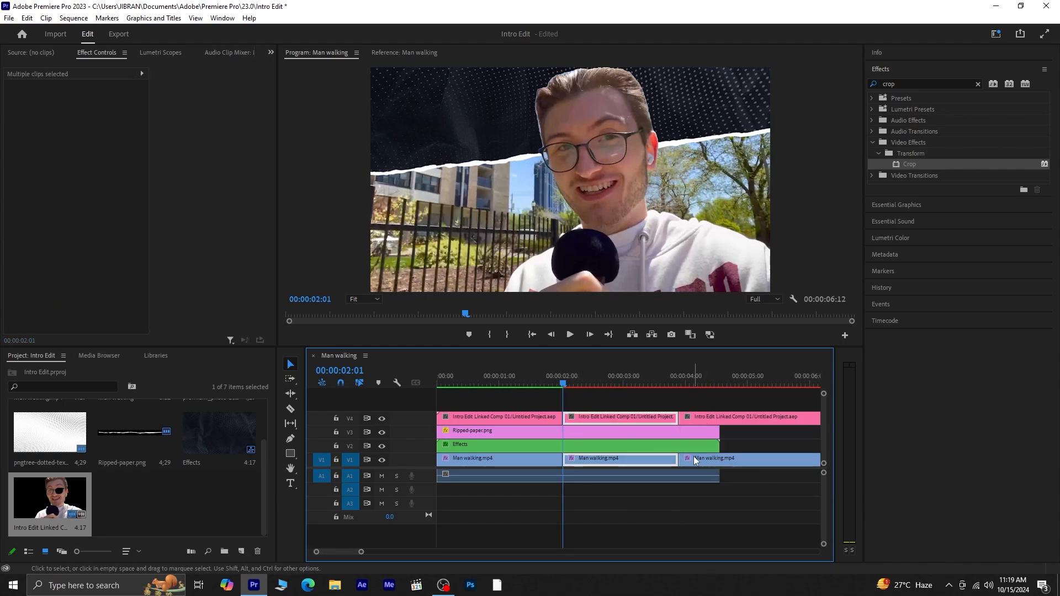
{"action": "left_click", "coordinate": [661, 512]}
{"action": "key", "text": "space"}
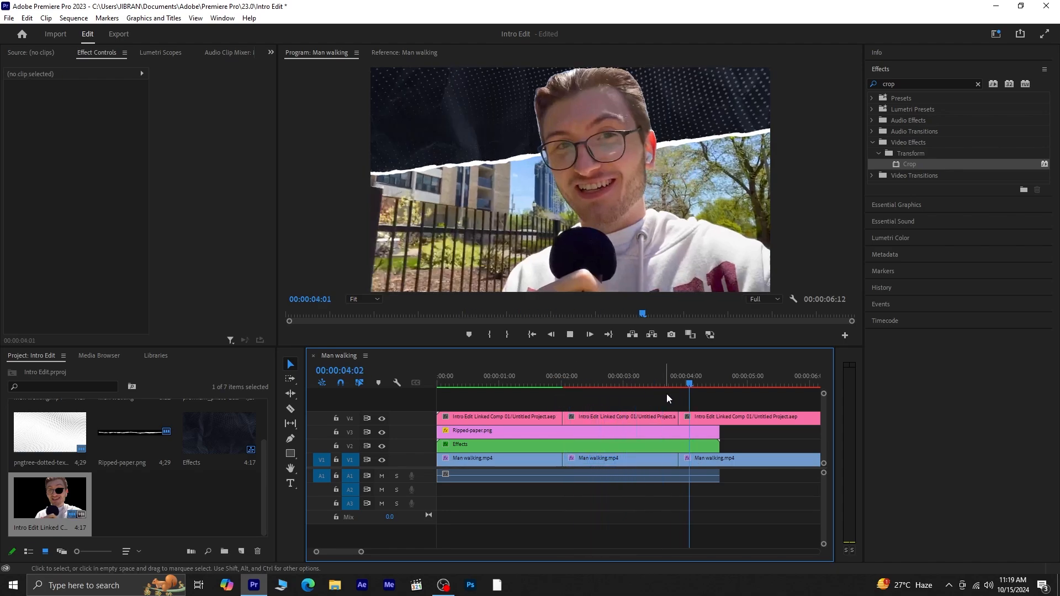
Move the Ripped-paper.png clip on V3 and the Effects clip on V2 together so they start with the held-frame segment.
{"action": "left_click", "coordinate": [703, 390]}
{"action": "left_click_drag", "start_coordinate": [703, 390], "coordinate": [526, 408]}
{"action": "left_click", "coordinate": [533, 432]}
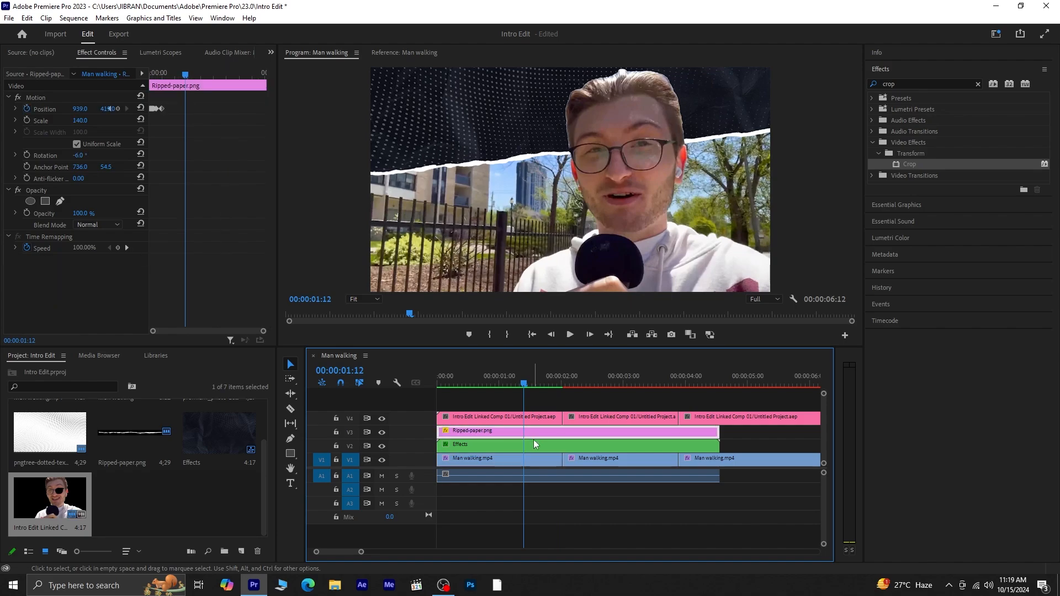
{"action": "left_click", "coordinate": [535, 448], "text": "shift"}
{"action": "left_click_drag", "start_coordinate": [539, 444], "coordinate": [654, 432]}
Set the program playback resolution to 1/4 and render the sequence from in to out.
{"action": "key", "text": "space"}
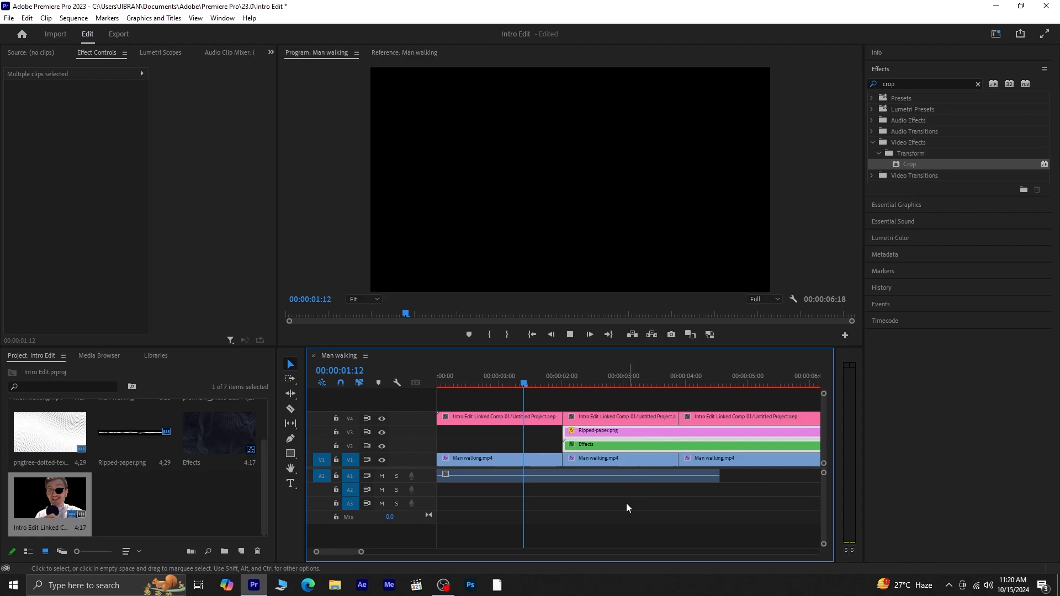
{"action": "left_click", "coordinate": [619, 460]}
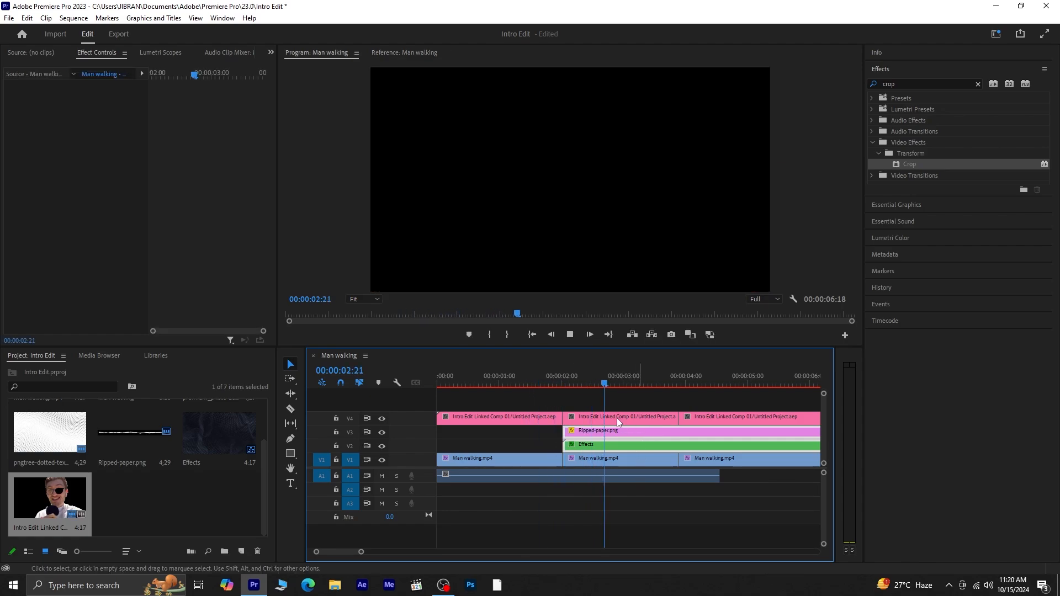
{"action": "left_click", "coordinate": [607, 382]}
{"action": "key", "text": "Home"}
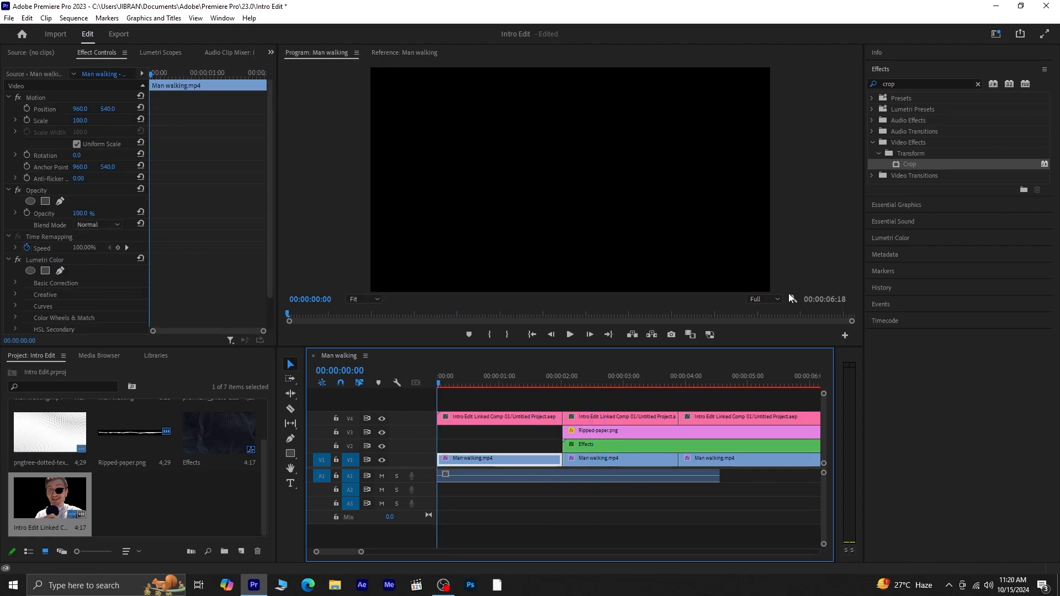
{"action": "left_click", "coordinate": [773, 299]}
{"action": "left_click", "coordinate": [774, 332]}
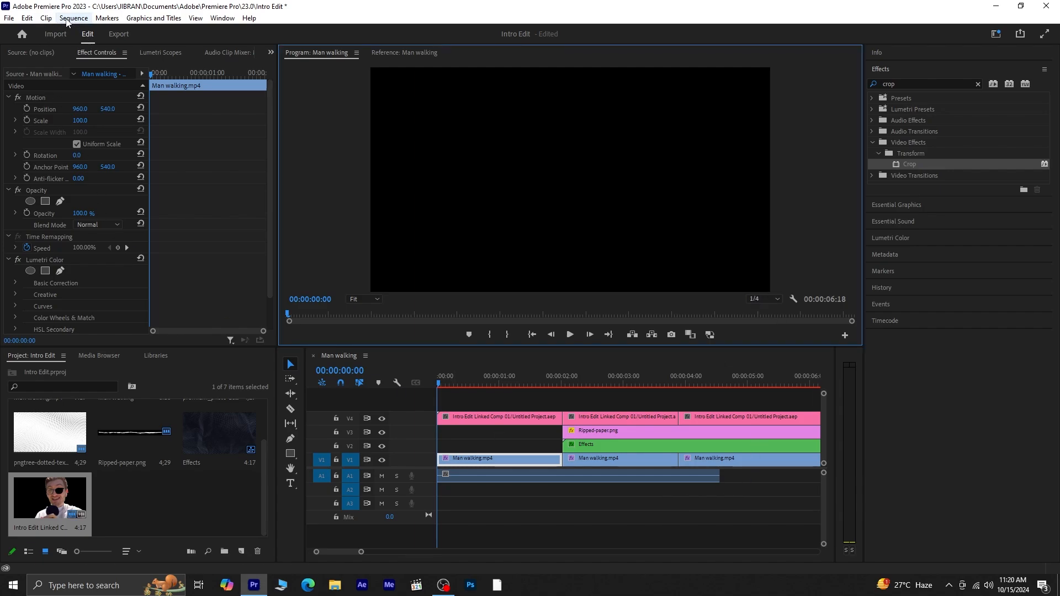
{"action": "left_click", "coordinate": [67, 20]}
{"action": "left_click", "coordinate": [117, 60]}
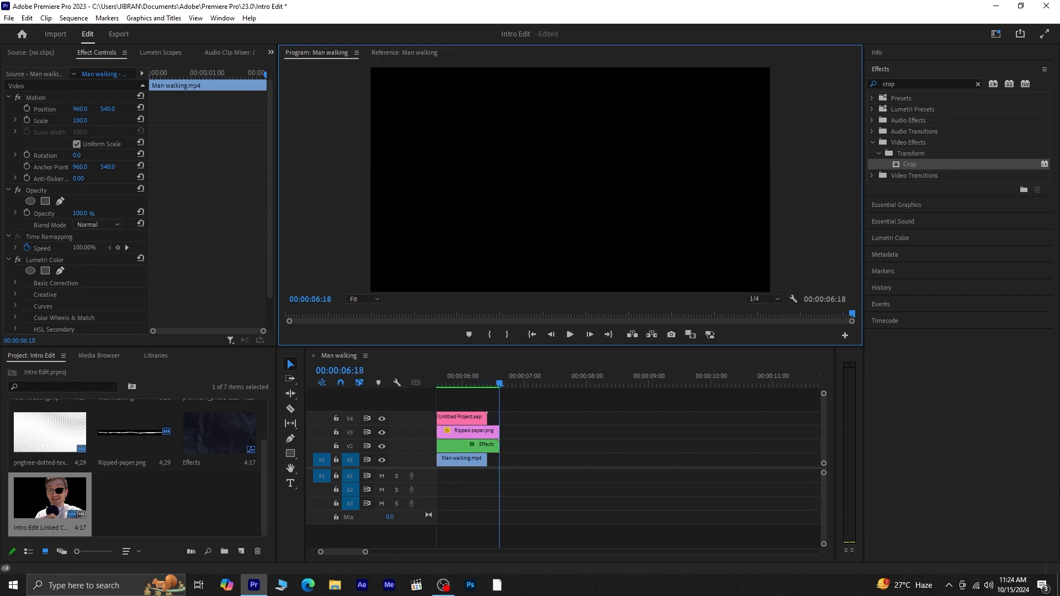
Save the project and play the rendered sequence from its start through the freeze-frame section.
{"action": "left_click", "coordinate": [518, 470]}
{"action": "key", "text": "minus"}
{"action": "key", "text": "minus"}
{"action": "key", "text": "minus"}
{"action": "key", "text": "minus"}
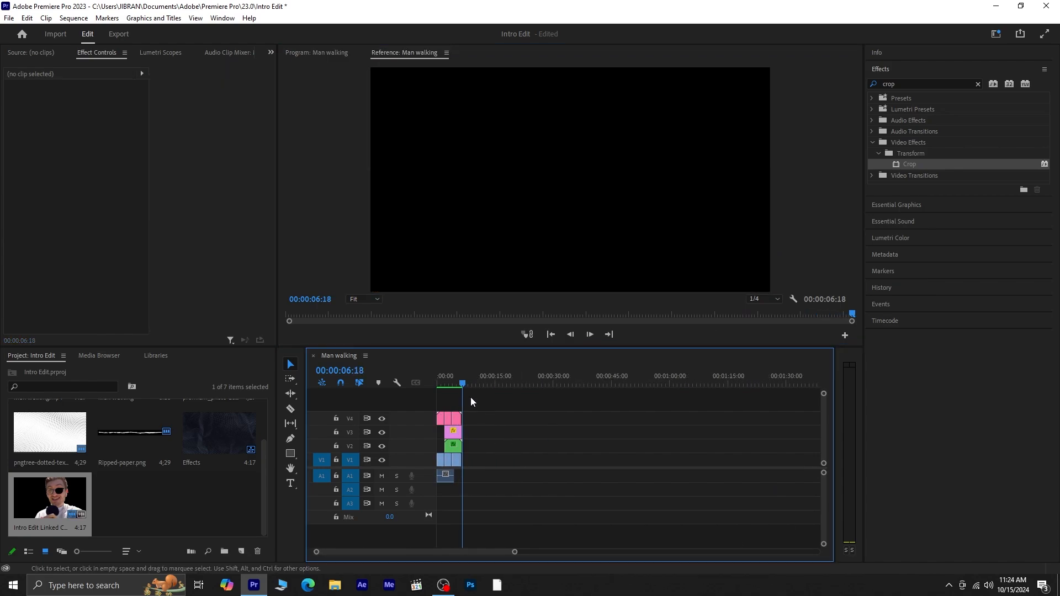
{"action": "key", "text": "Home"}
{"action": "key", "text": "equal"}
{"action": "key", "text": "equal"}
{"action": "key", "text": "equal"}
{"action": "key", "text": "equal"}
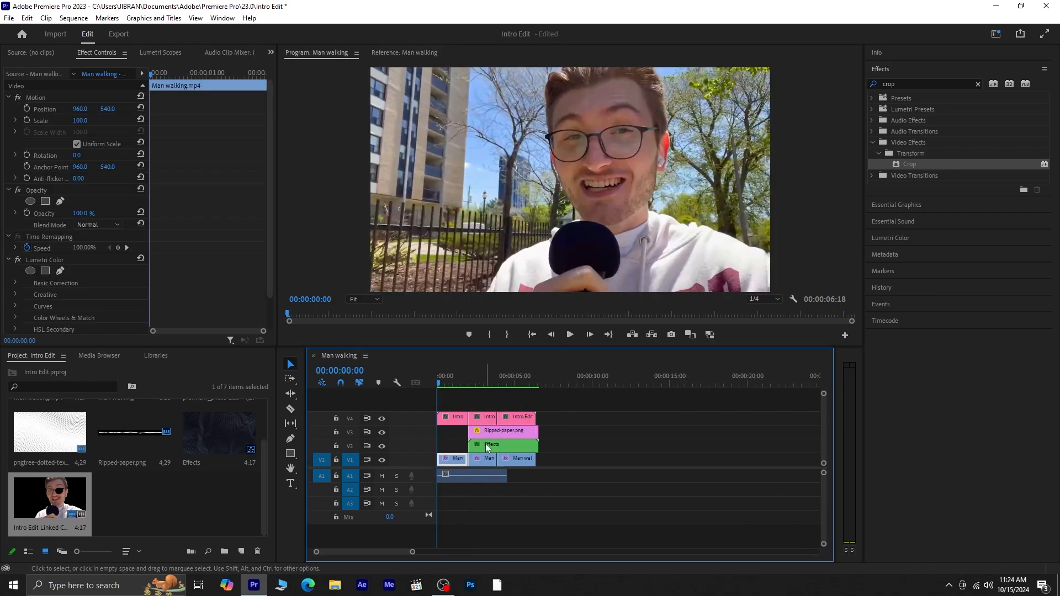
{"action": "key", "text": "ctrl+s"}
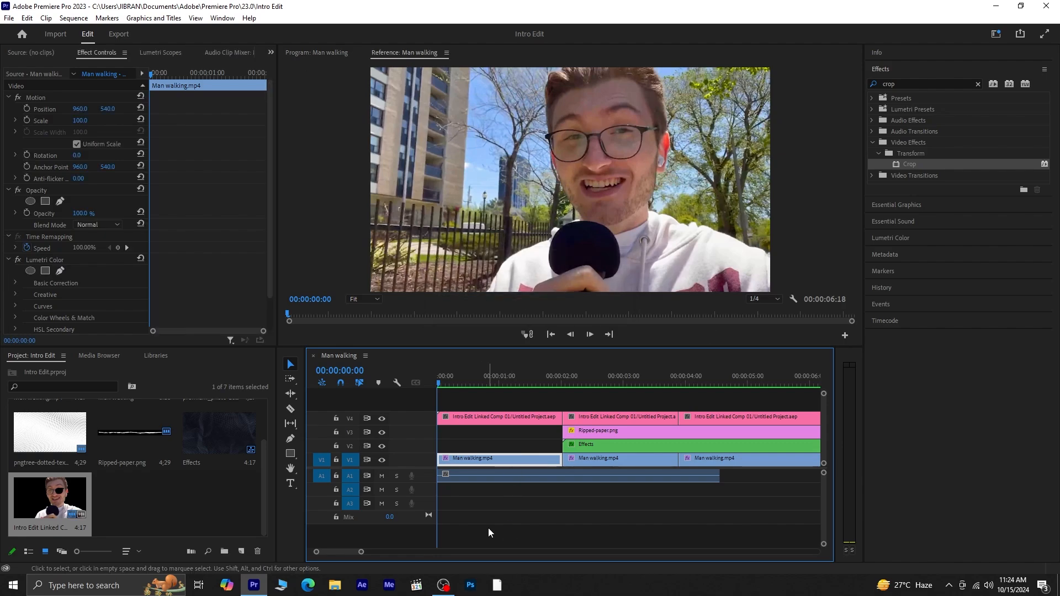
{"action": "key", "text": "space"}
{"action": "key", "text": "minus"}
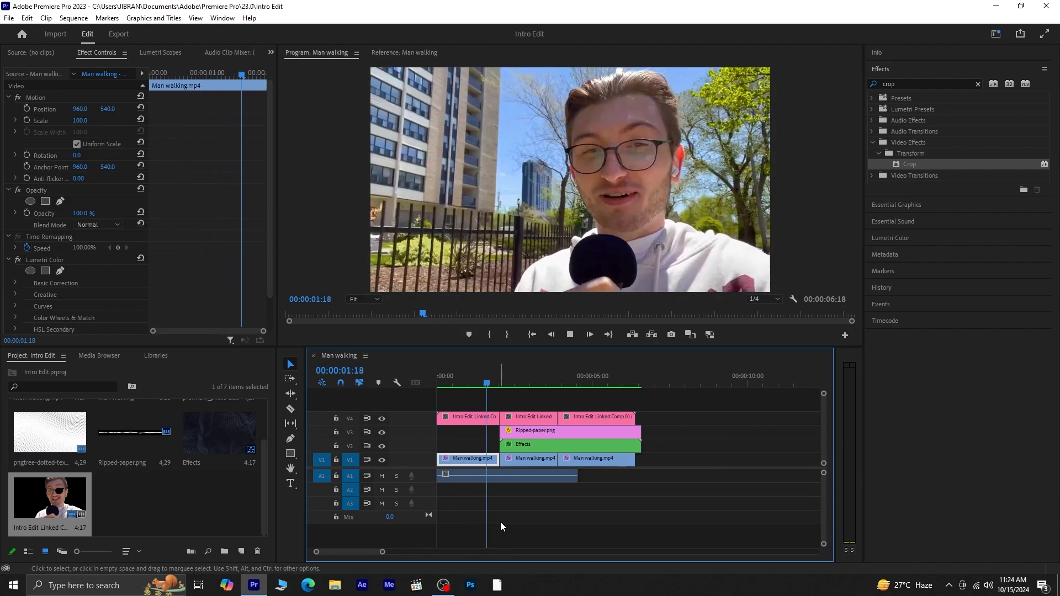
{"action": "key", "text": "space"}
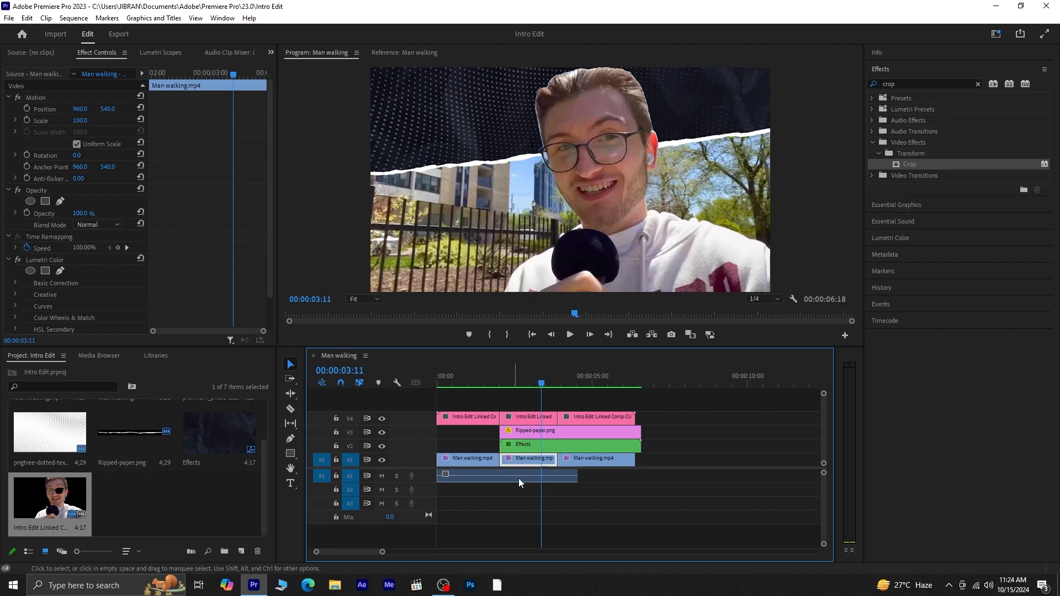
Move the last V4 composition and V1 walking segments together so they start at 00:00:04:17.
{"action": "left_click", "coordinate": [550, 384]}
{"action": "left_click_drag", "start_coordinate": [551, 388], "coordinate": [519, 396]}
{"action": "left_click", "coordinate": [582, 416]}
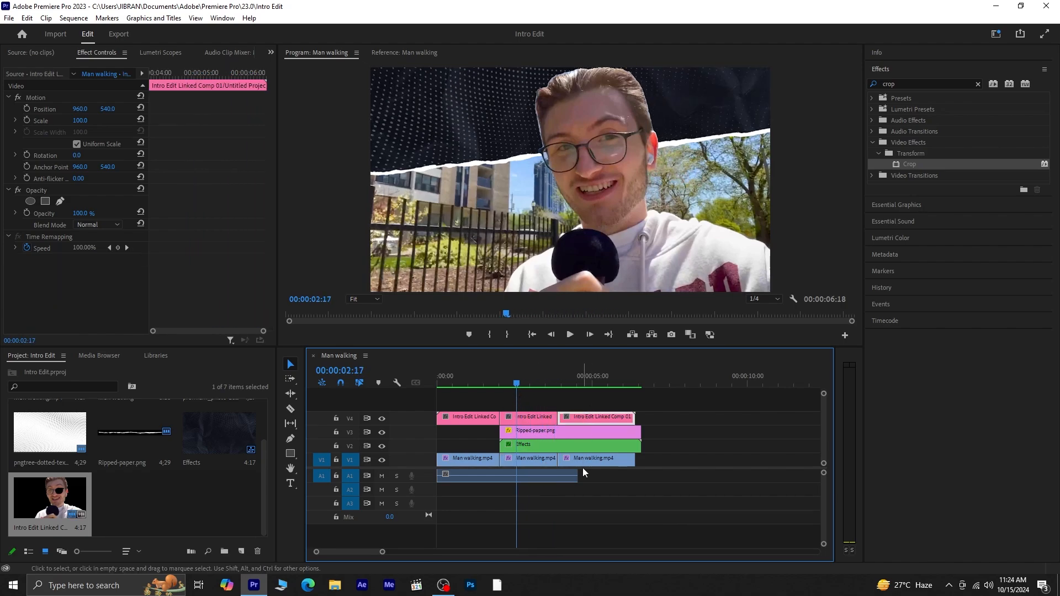
{"action": "left_click", "coordinate": [585, 461], "text": "shift"}
{"action": "key", "text": "shift+2"}
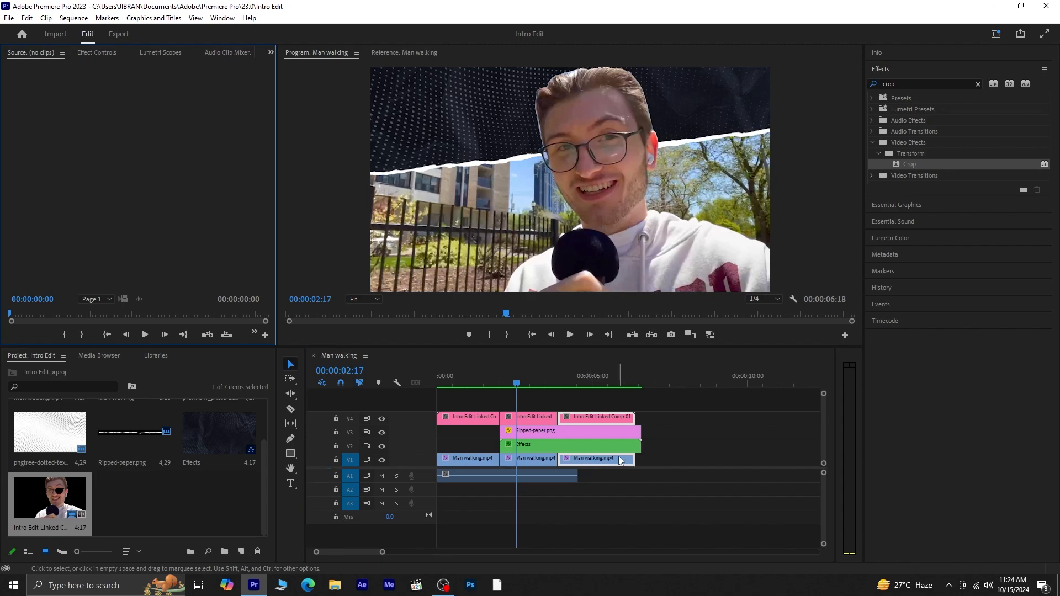
{"action": "mouse_move", "coordinate": [581, 464]}
{"action": "left_mouse_down"}
{"action": "mouse_move", "coordinate": [627, 465]}
{"action": "mouse_move", "coordinate": [601, 465]}
{"action": "left_mouse_up"}
Lengthen both held-frame segments on V4 and V1 to close the gap before the moved last segments.
{"action": "left_click", "coordinate": [540, 418]}
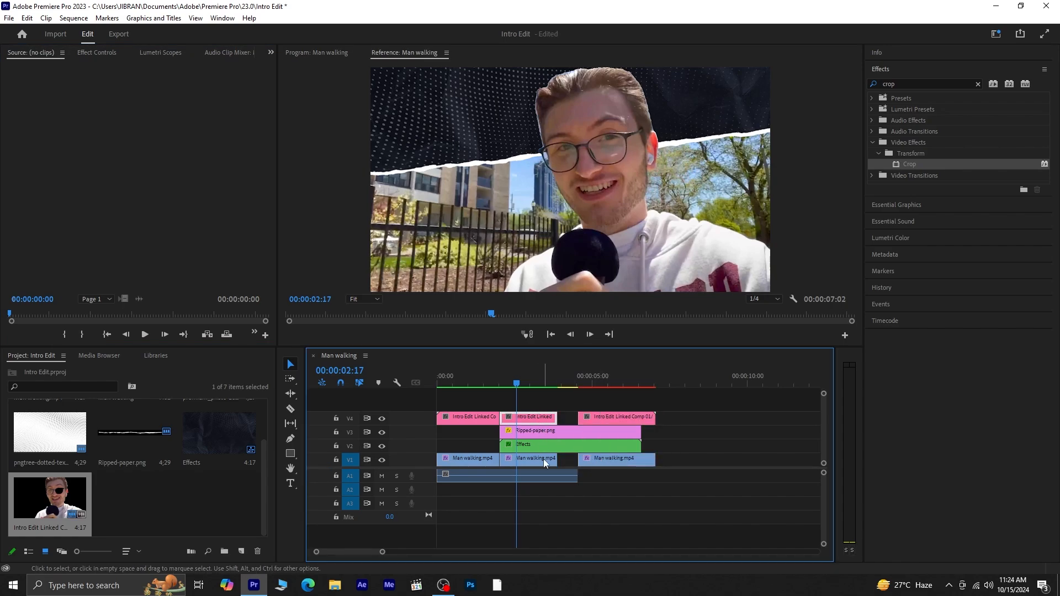
{"action": "left_click", "coordinate": [543, 459], "text": "shift"}
{"action": "left_click_drag", "start_coordinate": [575, 458], "coordinate": [577, 458]}
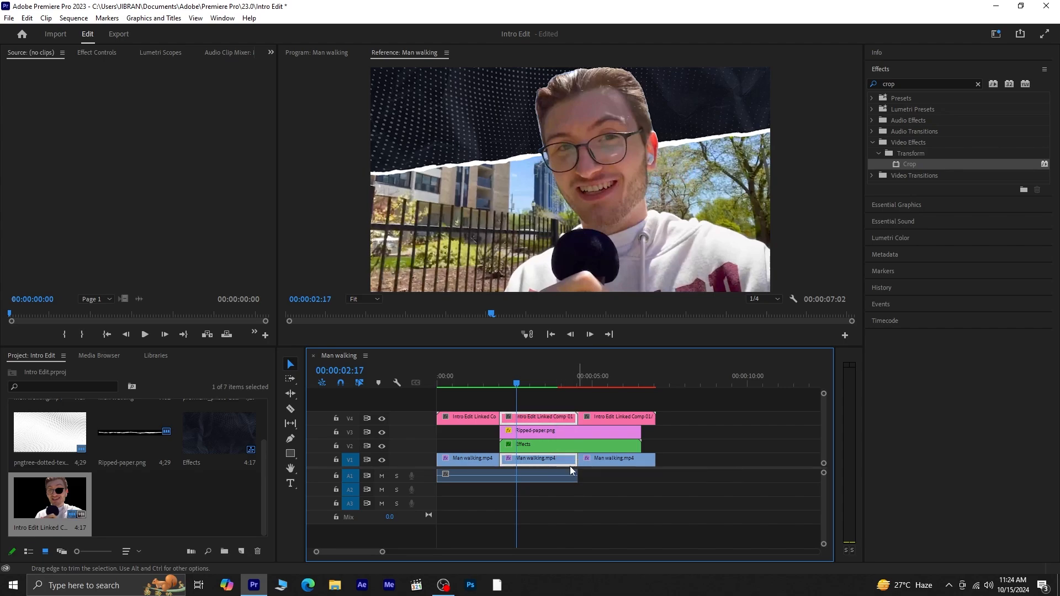
Set the scale of the held-frame composition segment on V4 to 109.
{"action": "left_click_drag", "start_coordinate": [517, 385], "coordinate": [502, 387]}
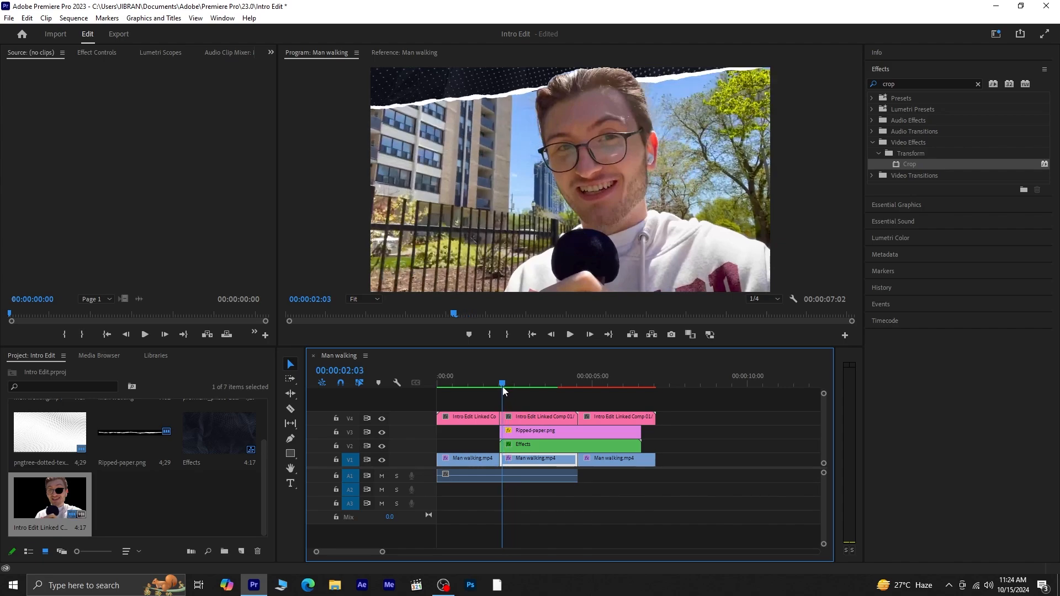
{"action": "left_click", "coordinate": [525, 417]}
{"action": "left_click", "coordinate": [272, 51]}
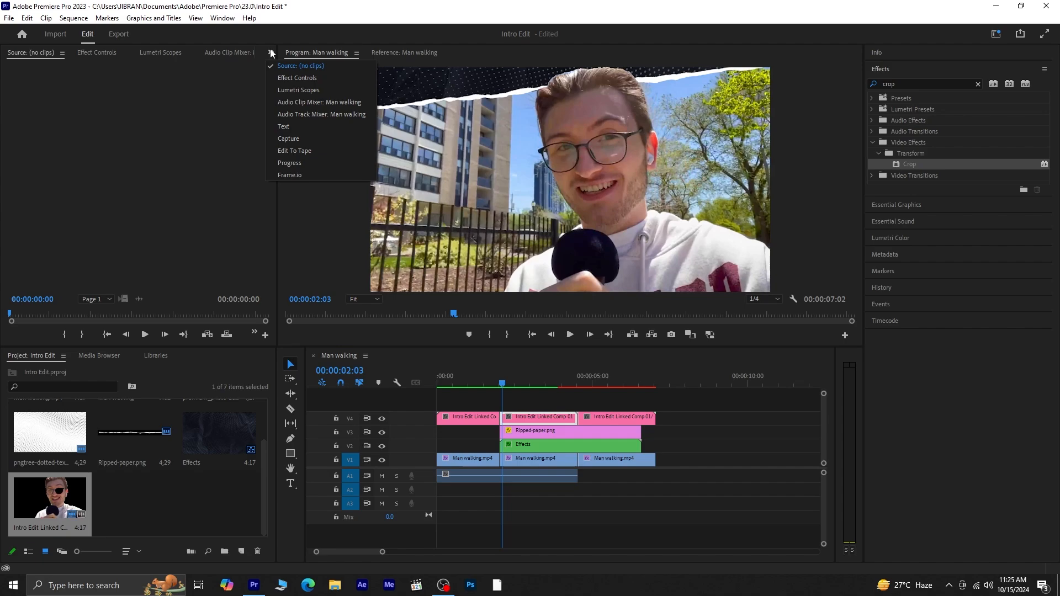
{"action": "left_click", "coordinate": [308, 81]}
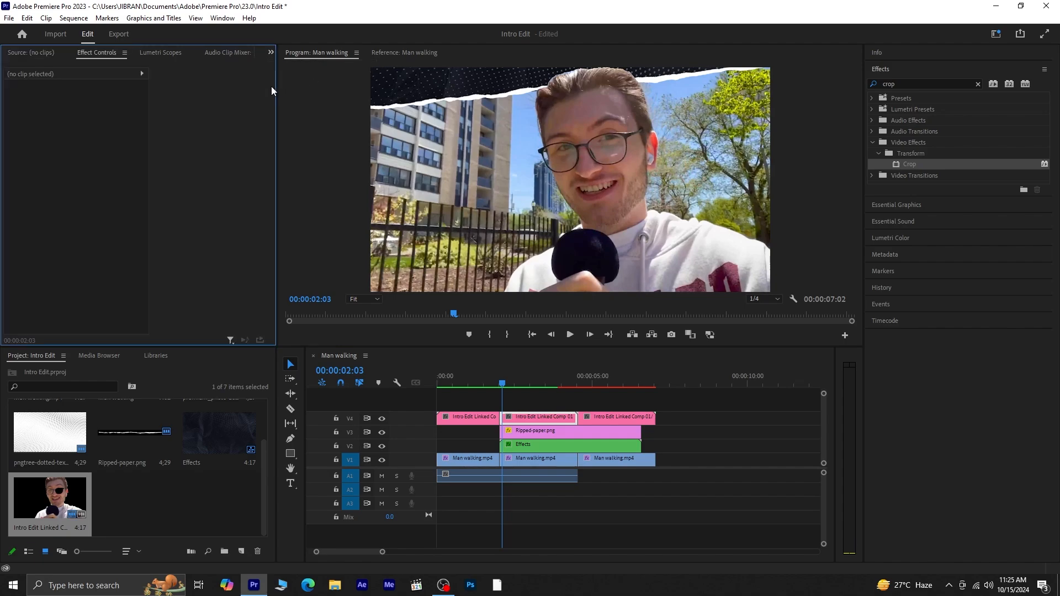
{"action": "left_click", "coordinate": [548, 509]}
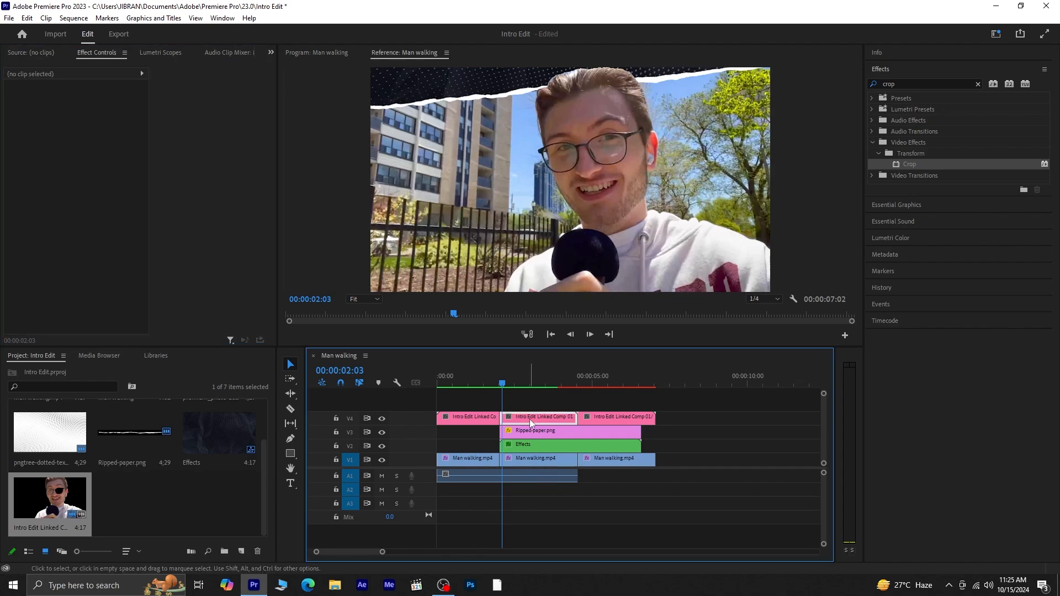
{"action": "left_click", "coordinate": [529, 419]}
{"action": "left_click_drag", "start_coordinate": [84, 122], "coordinate": [89, 122]}
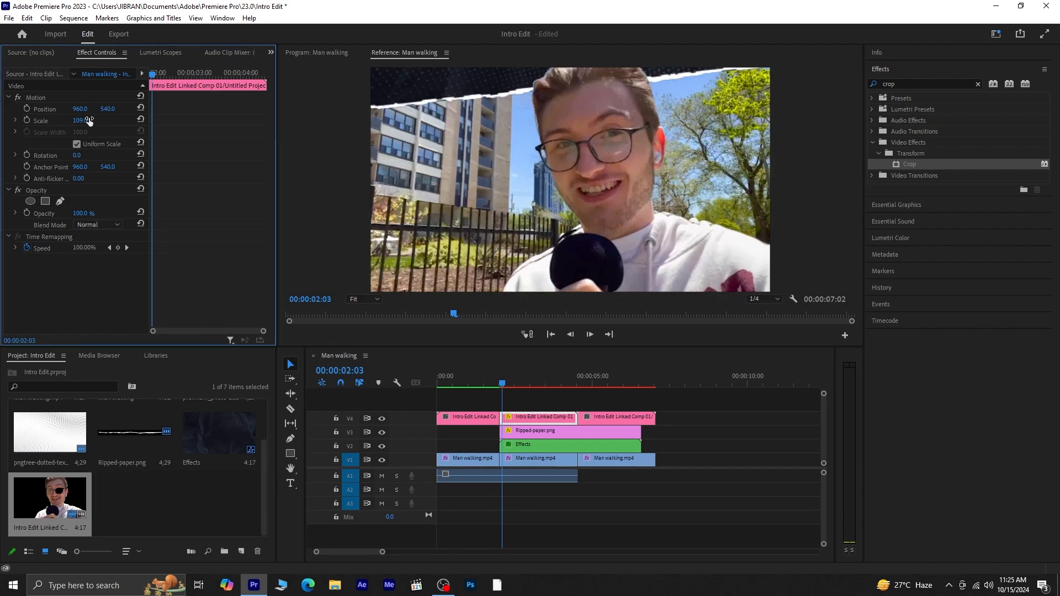
Set the scale of the held-frame Man walking segment on V1 to 109 as well.
{"action": "left_click", "coordinate": [529, 476]}
{"action": "left_click", "coordinate": [532, 457]}
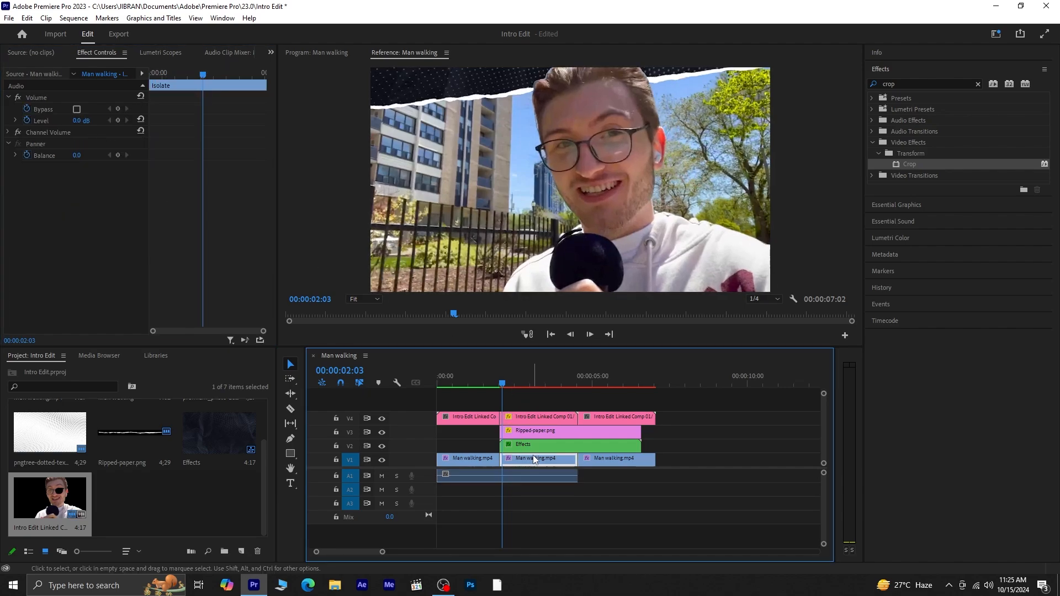
{"action": "left_click", "coordinate": [82, 120]}
{"action": "type", "text": "109"}
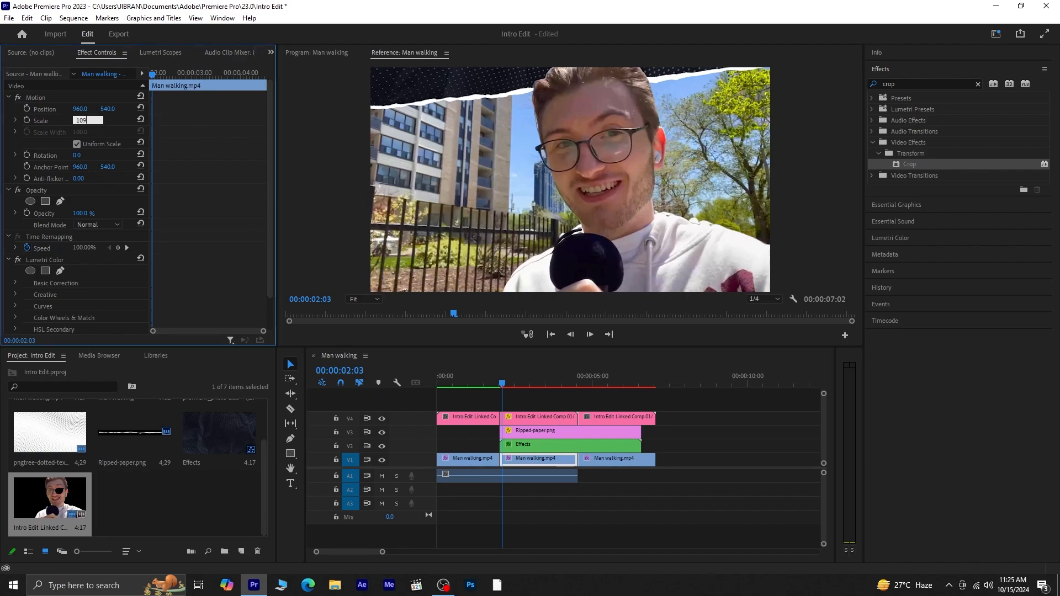
{"action": "key", "text": "Return"}
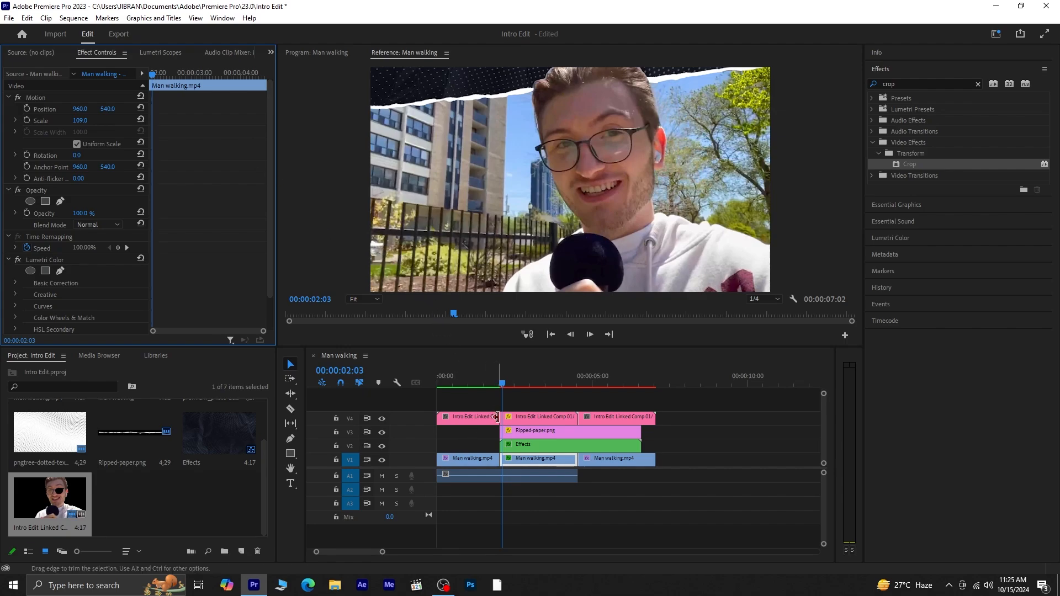
Apply the default Cross Dissolve between the first and held-frame segments on V4 and shorten it to two frames.
{"action": "right_click", "coordinate": [497, 418]}
{"action": "left_click", "coordinate": [521, 486]}
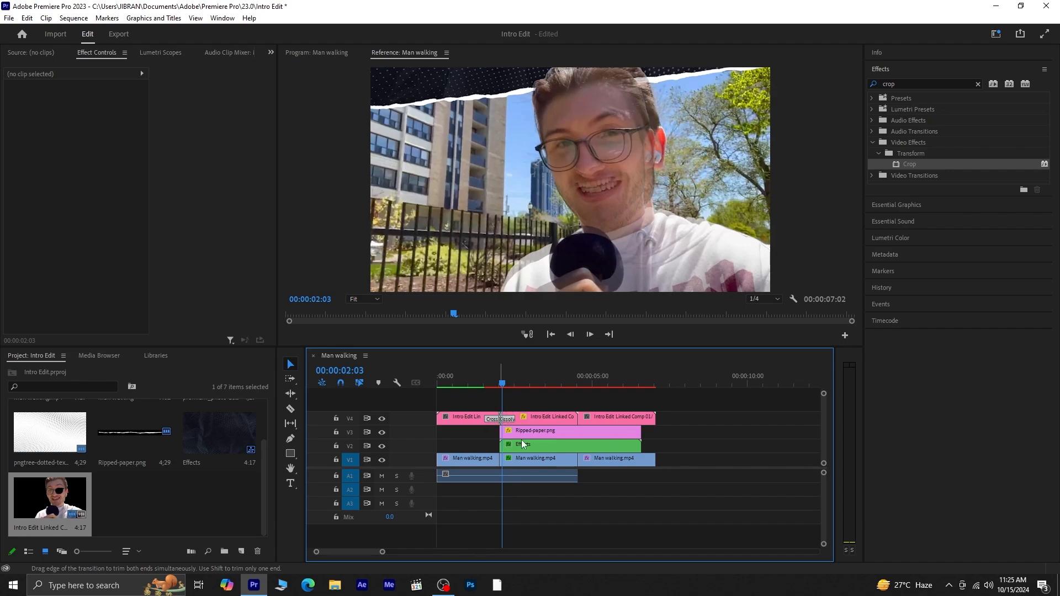
{"action": "left_click", "coordinate": [500, 420]}
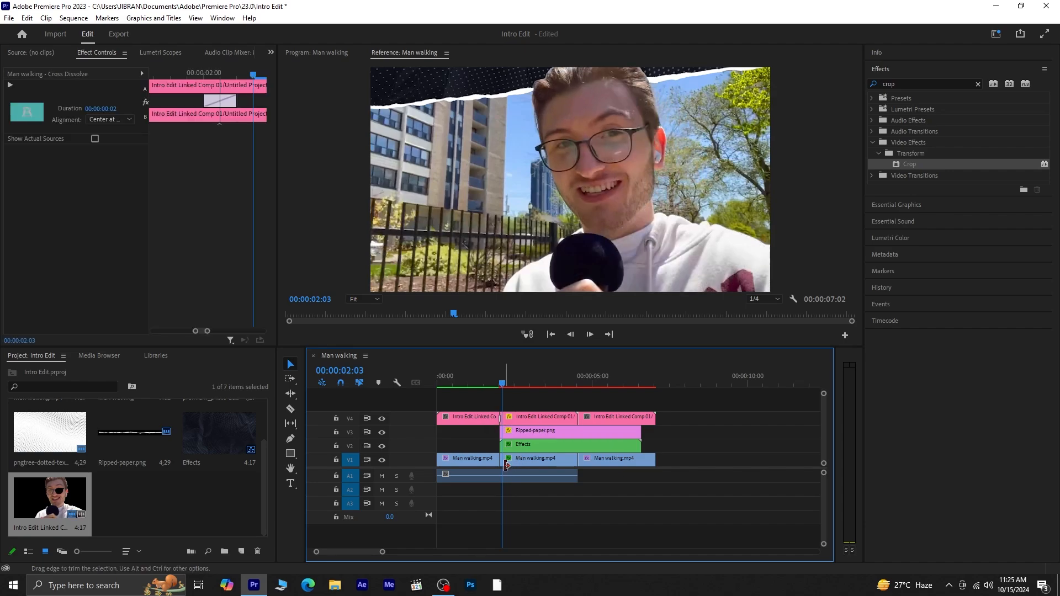
Add a default Cross Dissolve to the first cut on V1, shorten it to two frames, and play back the transition.
{"action": "key", "text": "equal"}
{"action": "key", "text": "equal"}
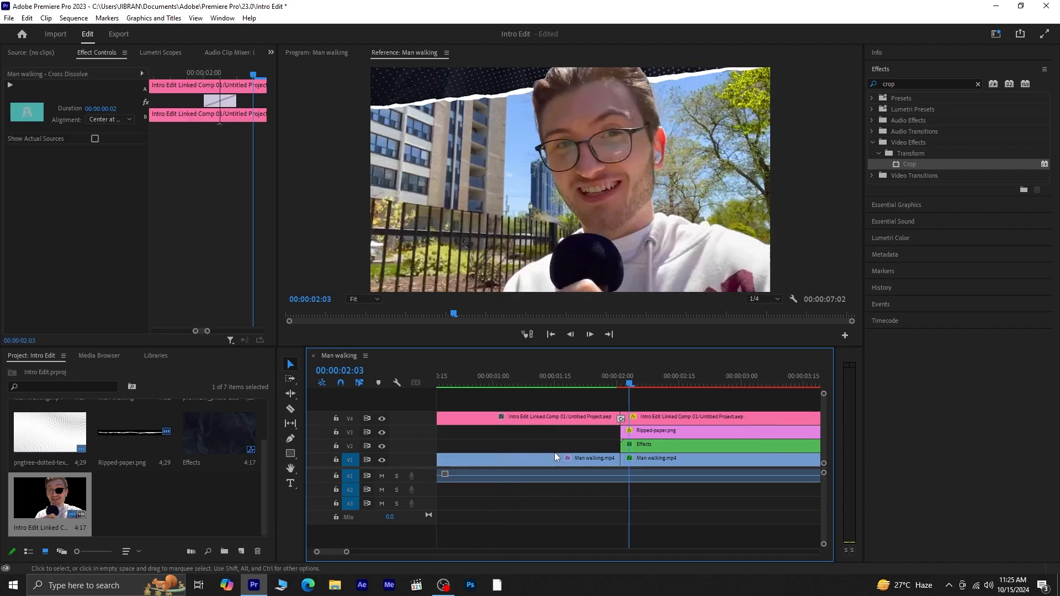
{"action": "right_click", "coordinate": [619, 459]}
{"action": "left_click", "coordinate": [667, 534]}
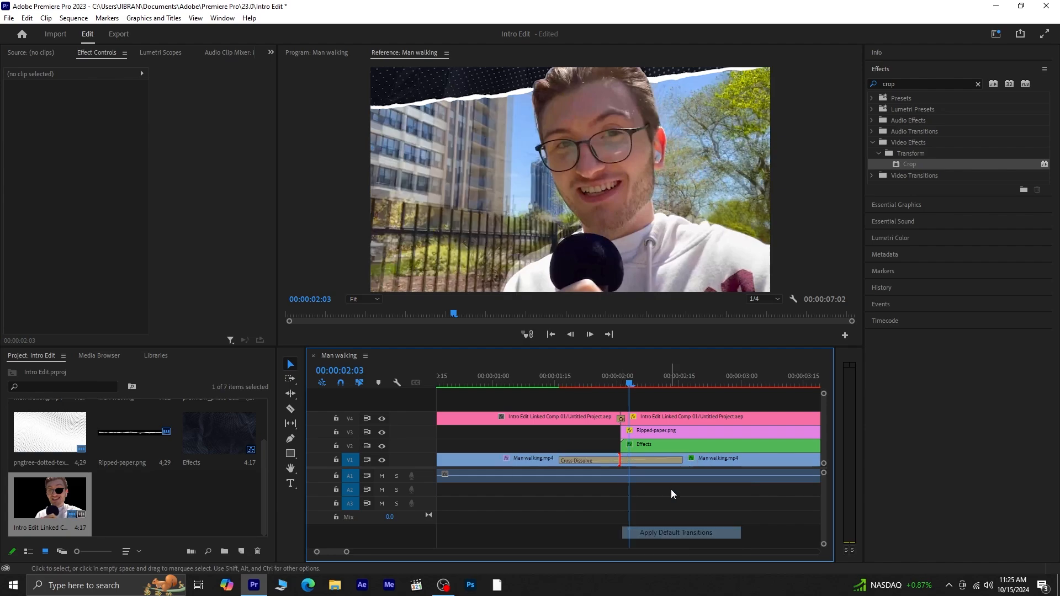
{"action": "left_click_drag", "start_coordinate": [690, 461], "coordinate": [624, 461]}
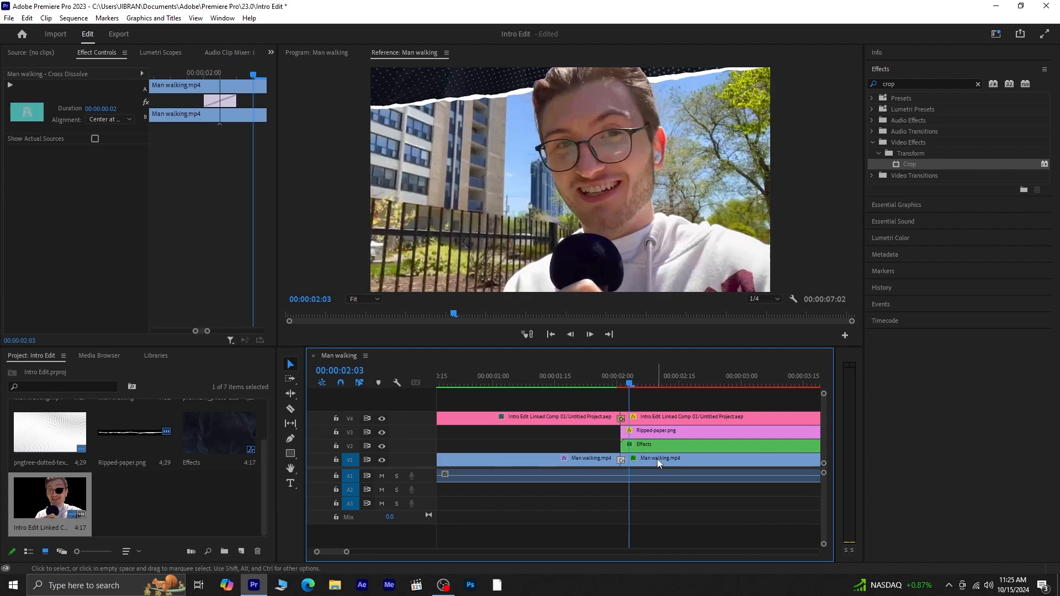
{"action": "key", "text": "minus"}
{"action": "key", "text": "minus"}
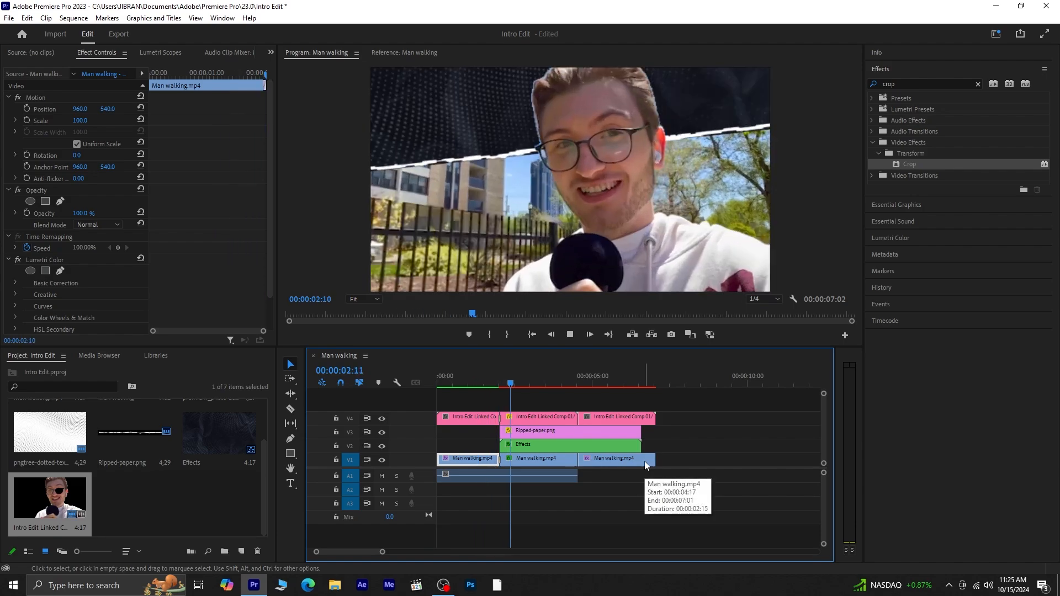
{"action": "key", "text": "space"}
At 00:00:02:18, add a text graphic near the frame's upper-left corner reading "Let's Hit the Streets of".
{"action": "left_click_drag", "start_coordinate": [545, 382], "coordinate": [518, 393]}
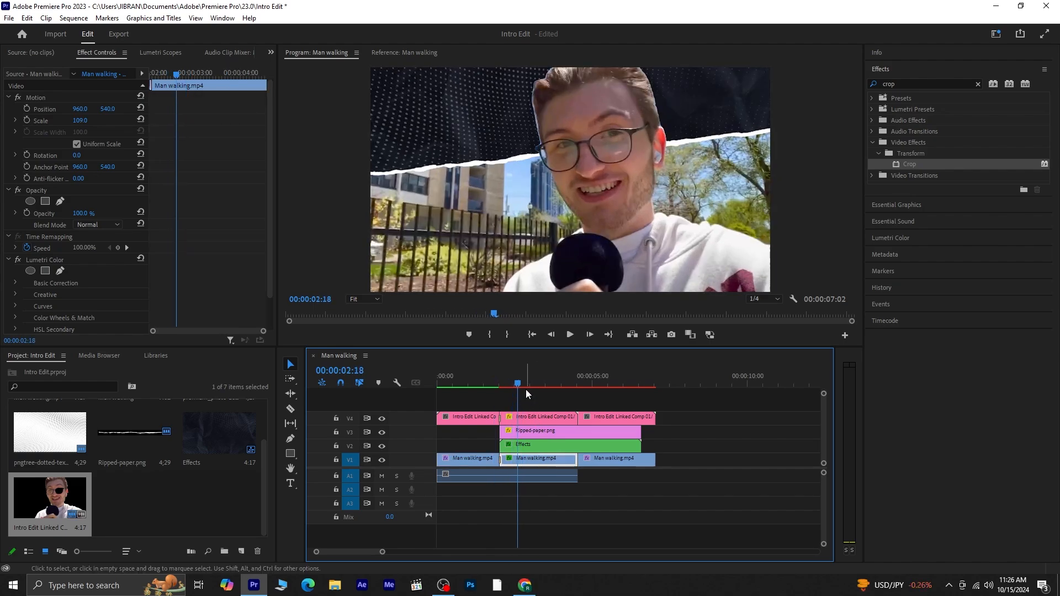
{"action": "left_click", "coordinate": [291, 484]}
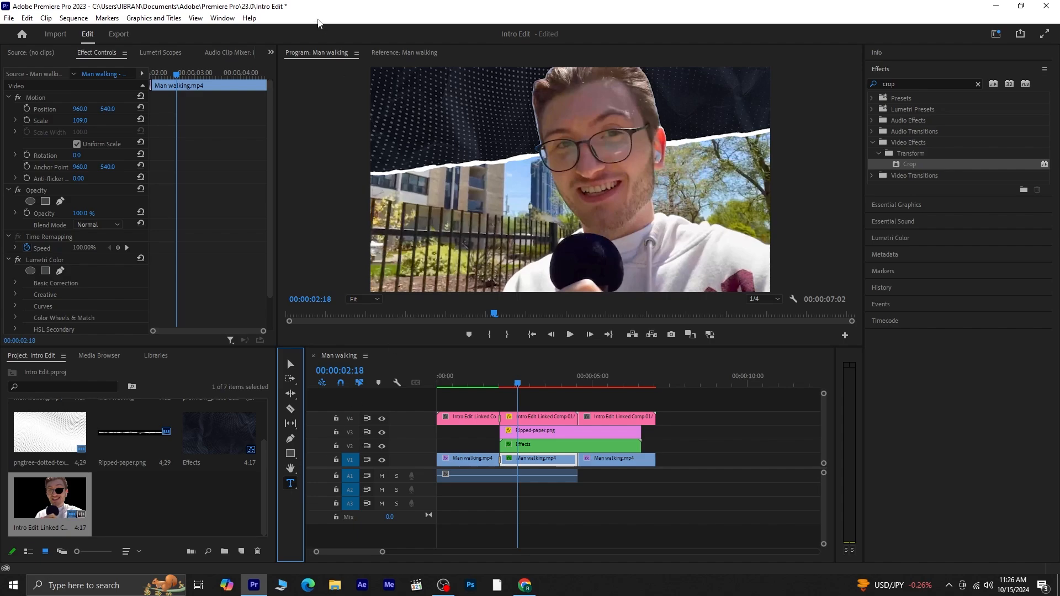
{"action": "left_click", "coordinate": [391, 94]}
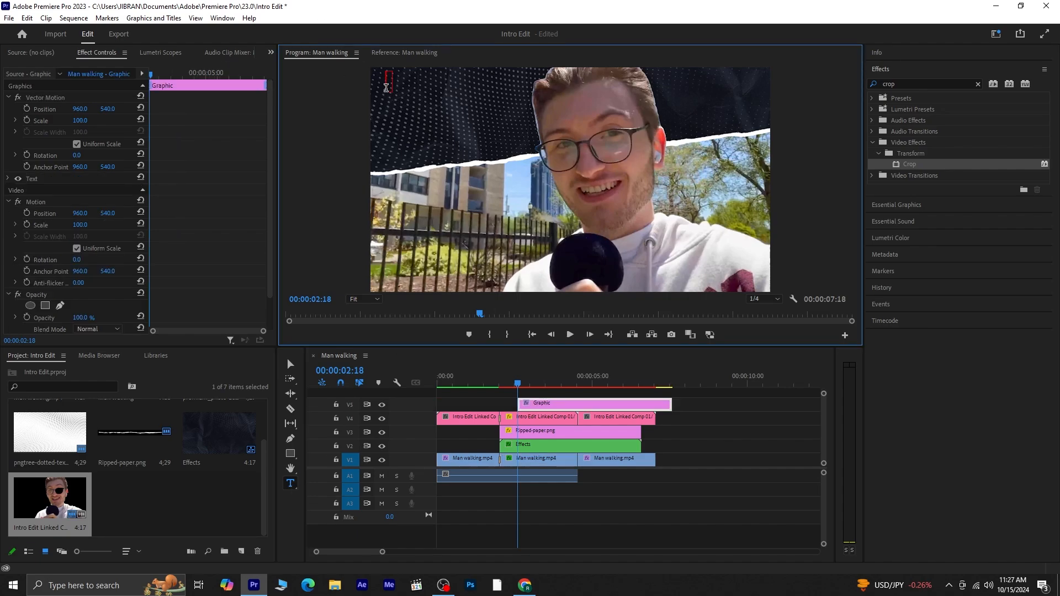
{"action": "type", "text": "Let's Hit the Streets of"}
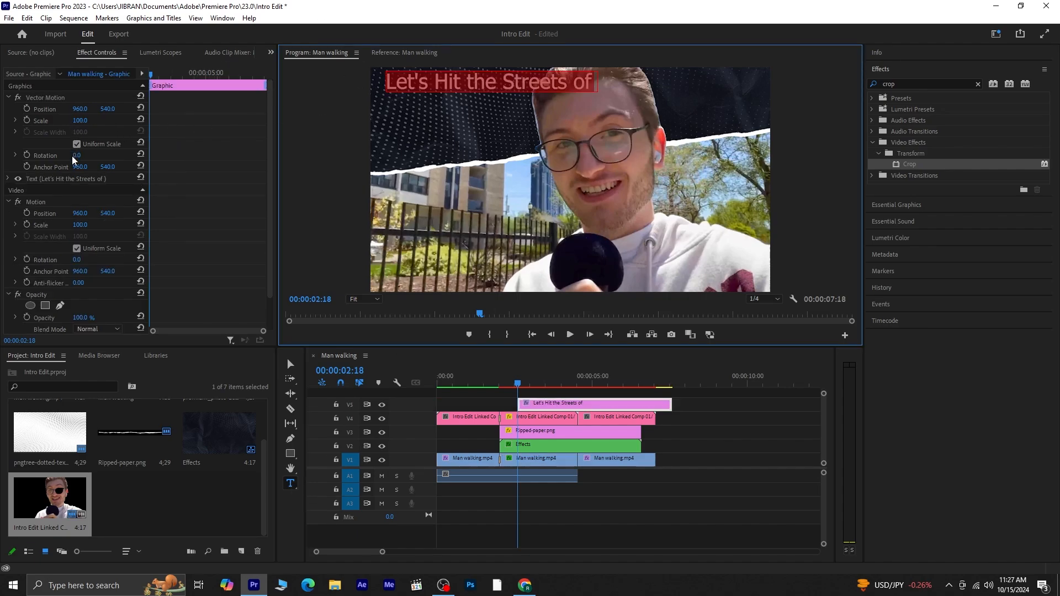
Set the title's font to ObelixPro.
{"action": "left_click", "coordinate": [8, 179]}
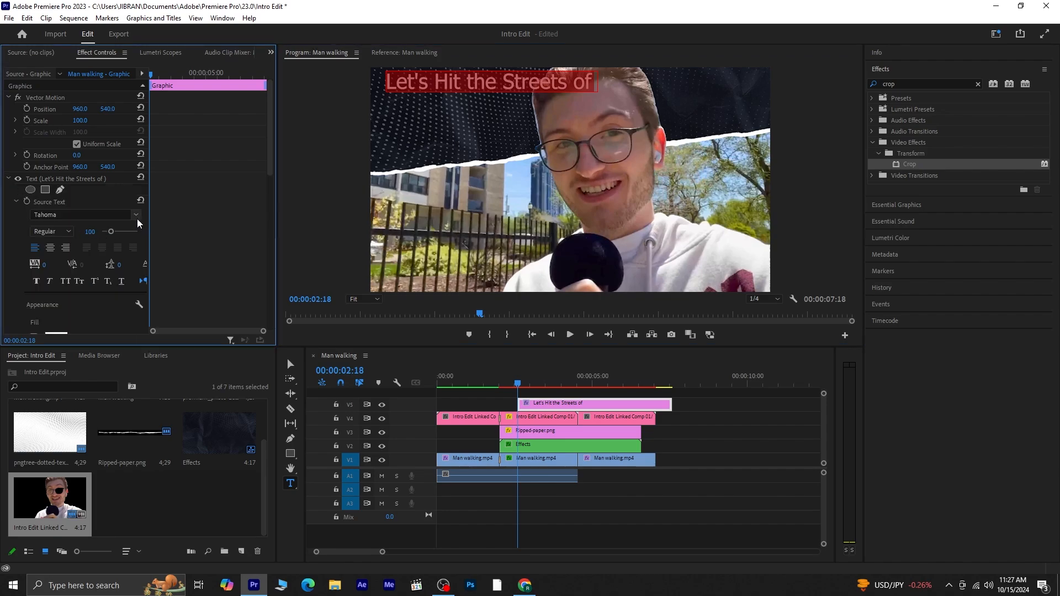
{"action": "left_click", "coordinate": [135, 217]}
{"action": "scroll", "coordinate": [187, 315], "scroll_direction": "up", "scroll_amount": 20}
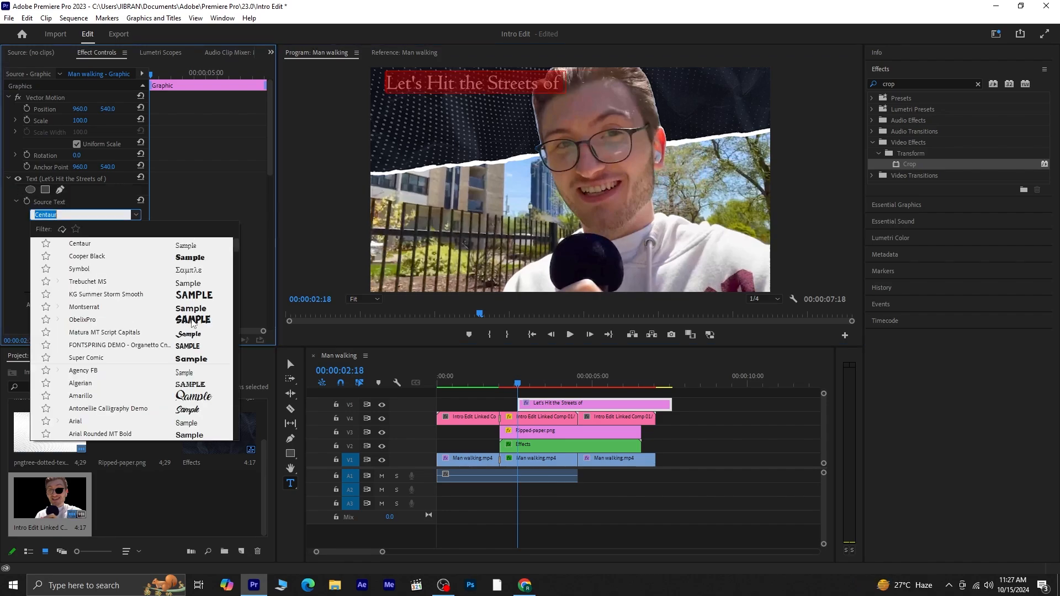
{"action": "left_click", "coordinate": [191, 322]}
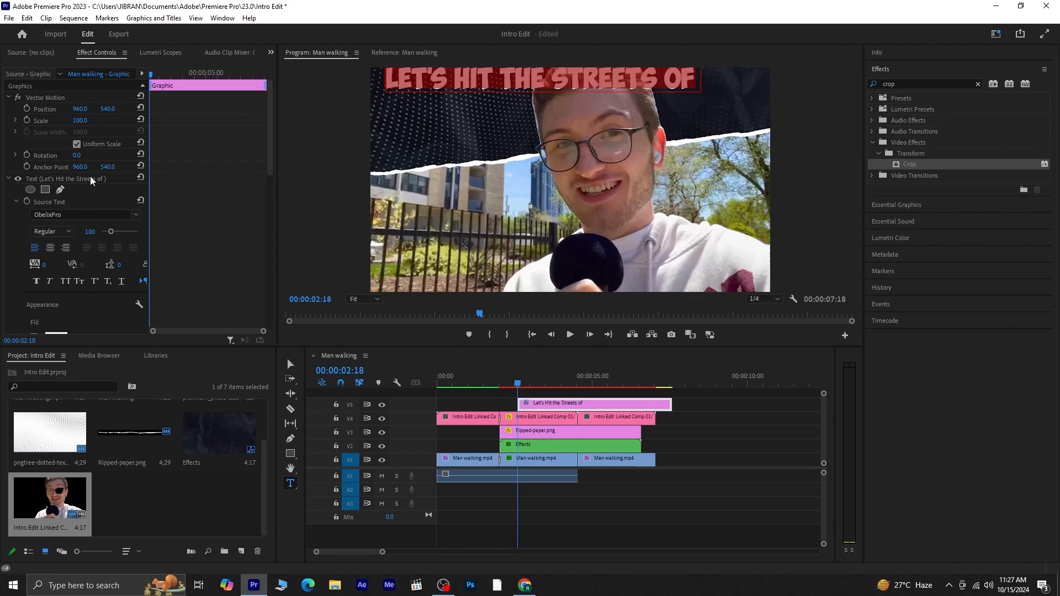
Reduce the title's font size to 48 and shift its Vector Motion horizontal position to 904.
{"action": "left_click_drag", "start_coordinate": [110, 231], "coordinate": [106, 239]}
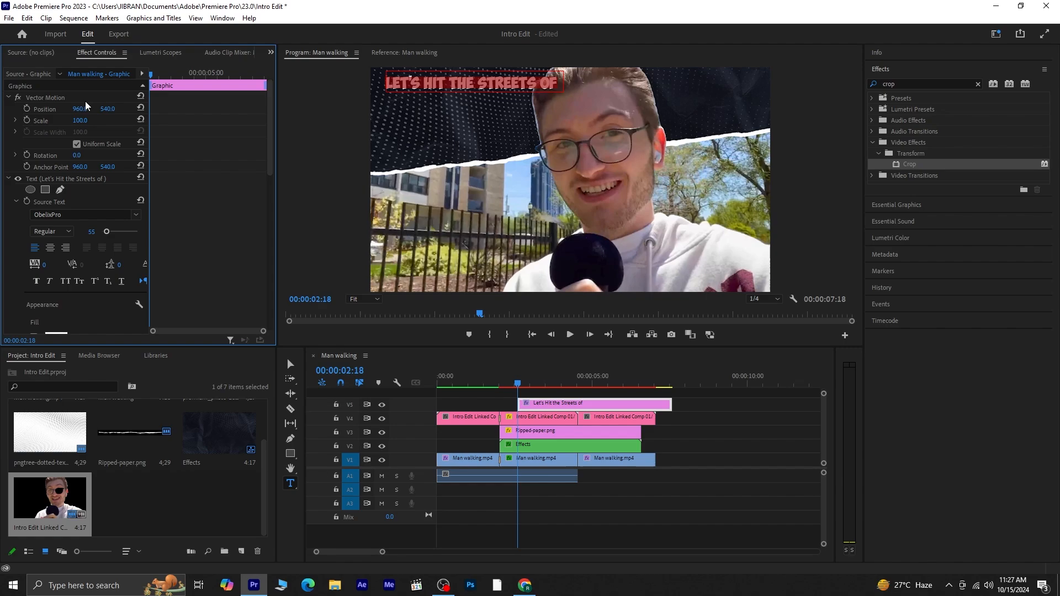
{"action": "left_click_drag", "start_coordinate": [82, 109], "coordinate": [49, 109]}
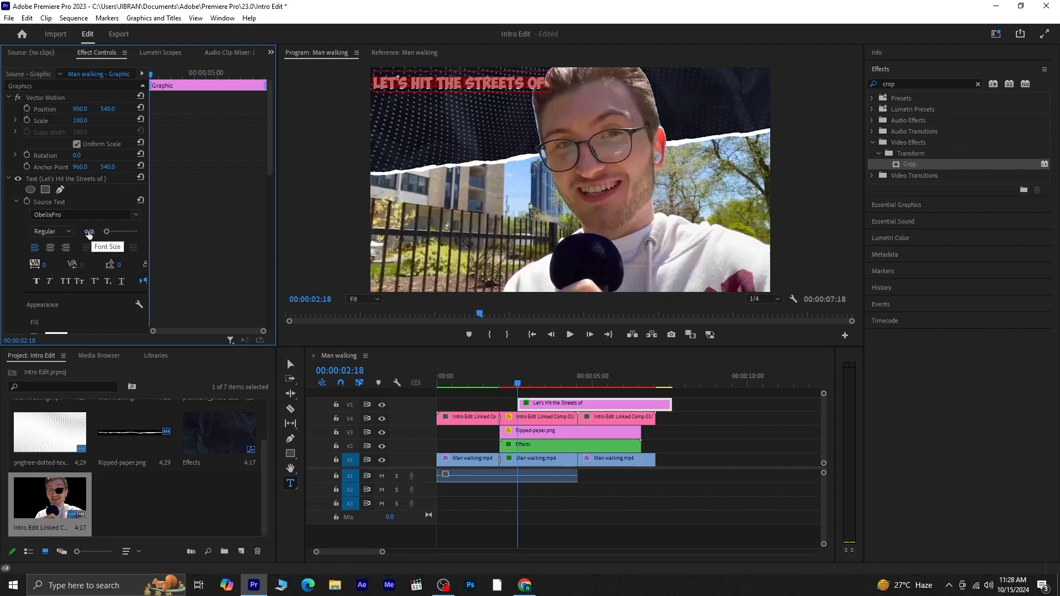
{"action": "left_click_drag", "start_coordinate": [95, 234], "coordinate": [83, 234]}
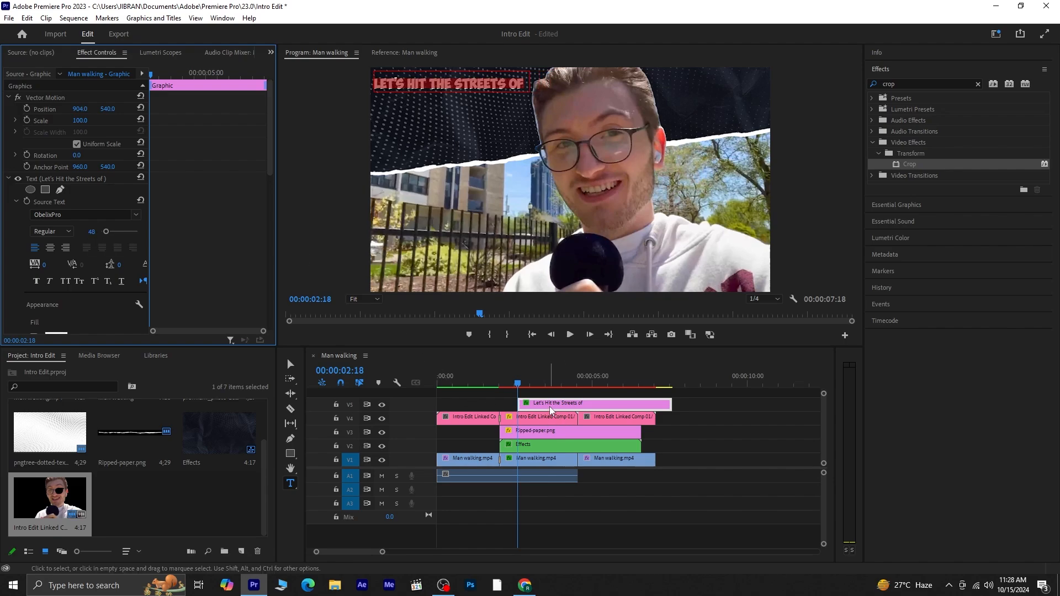
Enable a stroke on the title text and set its colour to black (000000).
{"action": "left_click", "coordinate": [551, 411]}
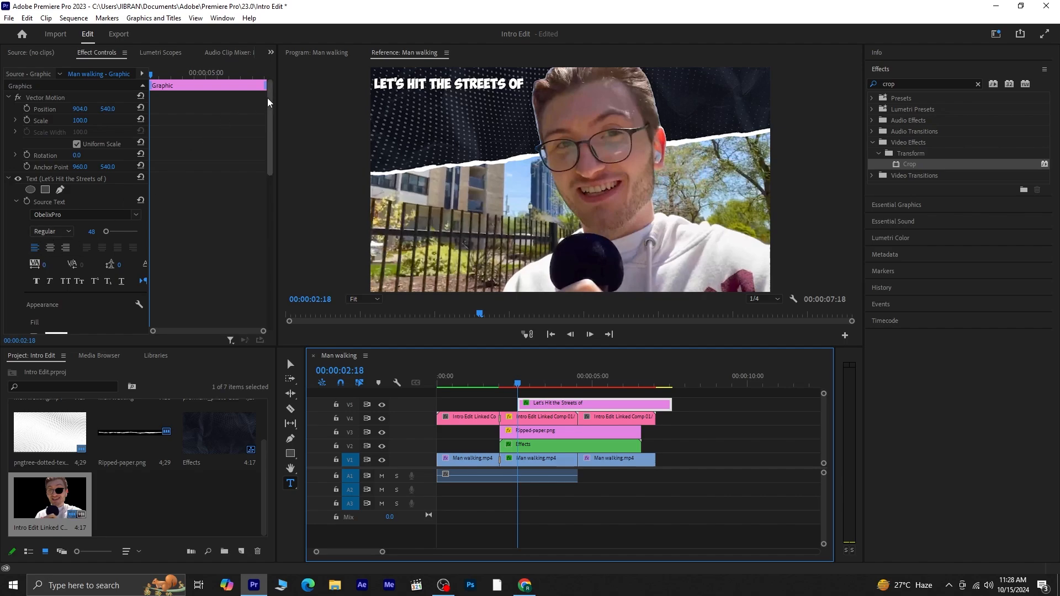
{"action": "scroll", "coordinate": [269, 102], "scroll_direction": "down", "scroll_amount": 3}
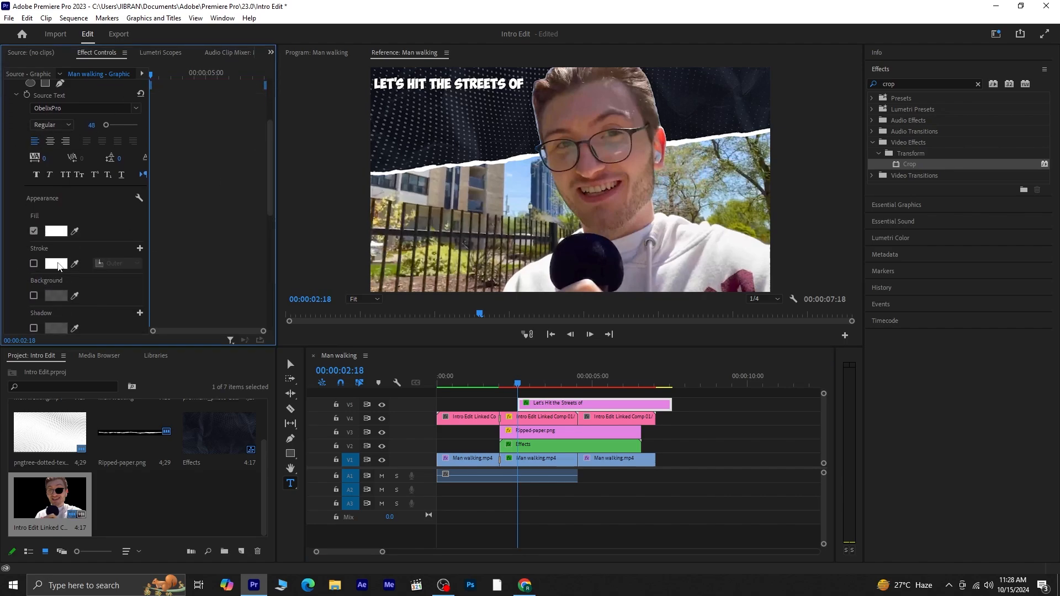
{"action": "left_click", "coordinate": [34, 265]}
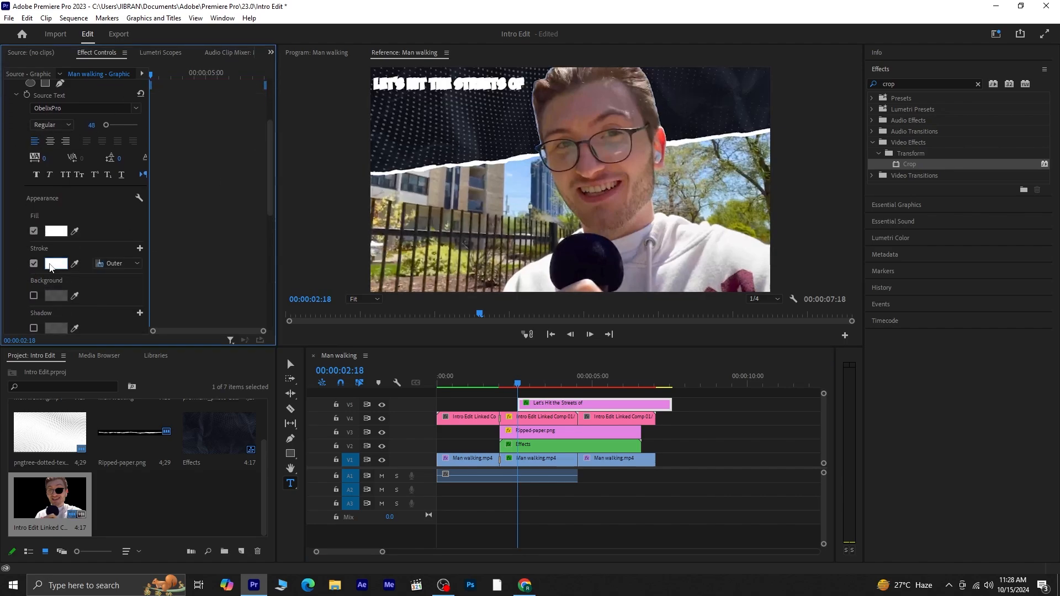
{"action": "left_click", "coordinate": [56, 263]}
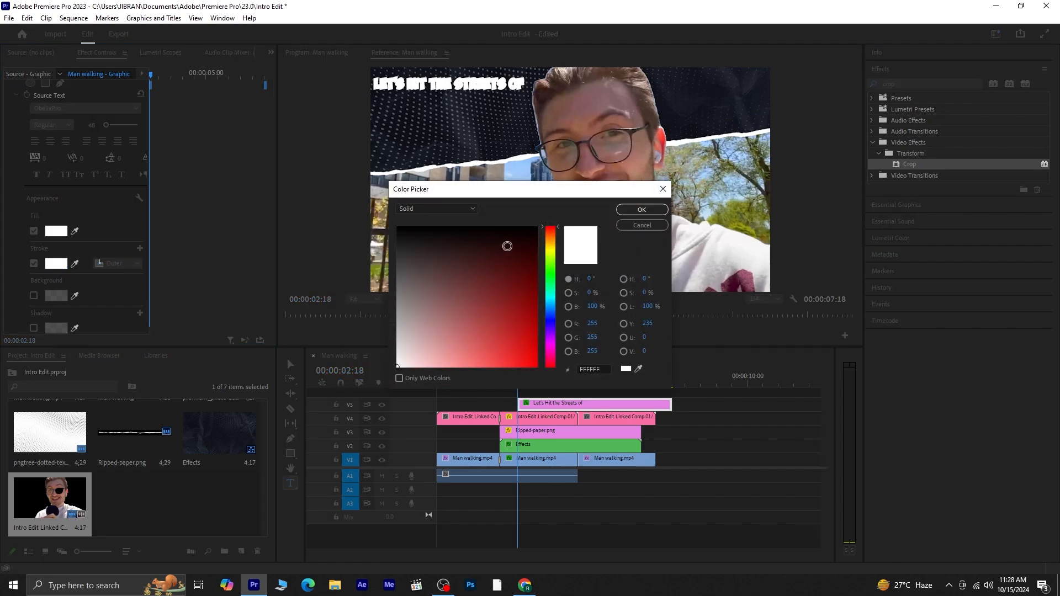
{"action": "left_click_drag", "start_coordinate": [523, 237], "coordinate": [561, 217]}
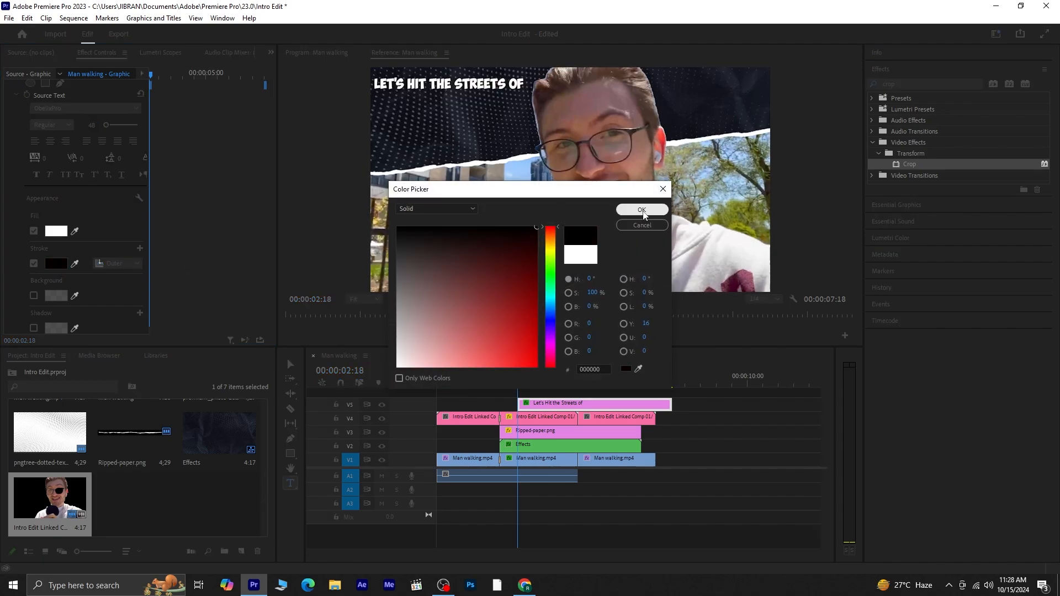
{"action": "left_click", "coordinate": [641, 210]}
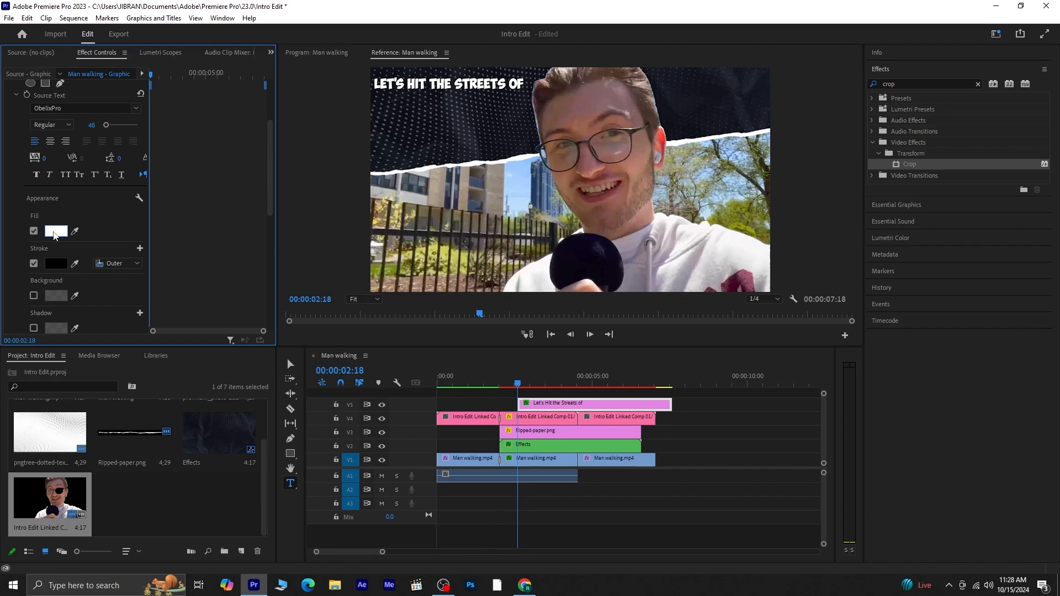
Change the title text's fill colour to orange, FF7200.
{"action": "left_click", "coordinate": [54, 233]}
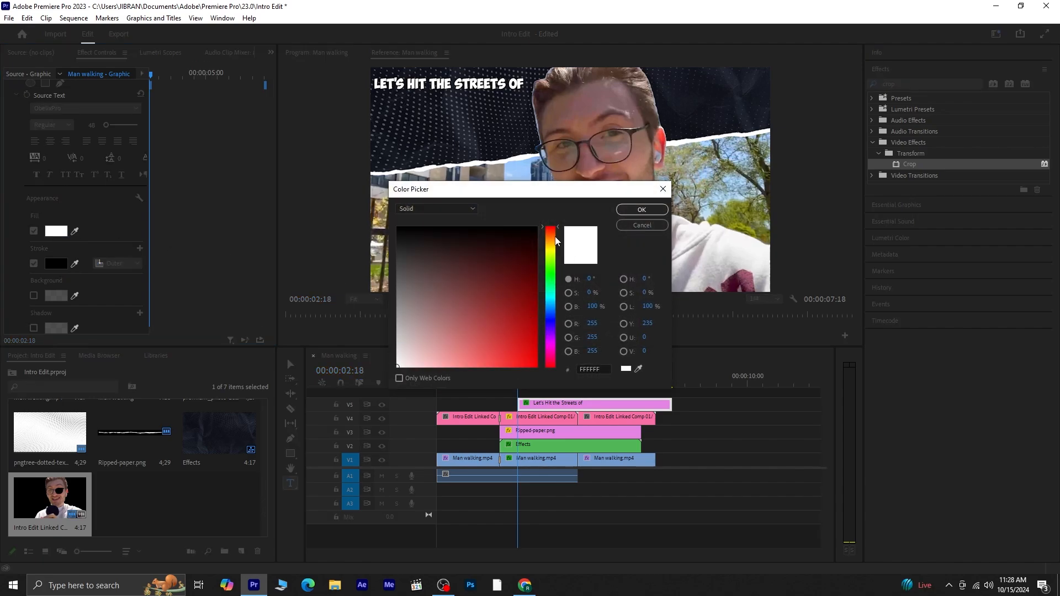
{"action": "left_click_drag", "start_coordinate": [556, 242], "coordinate": [556, 234]}
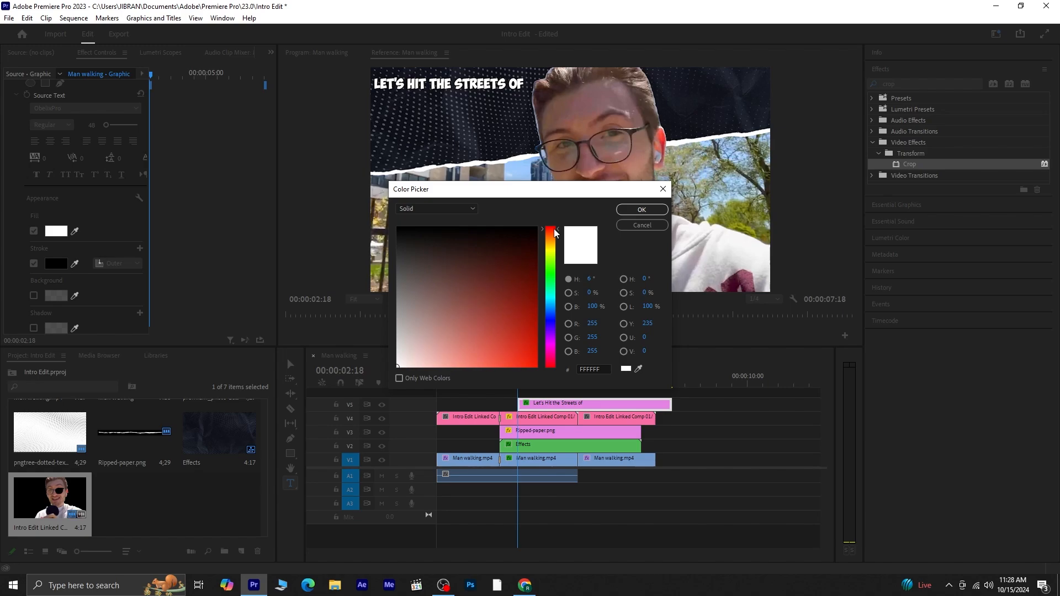
{"action": "left_click_drag", "start_coordinate": [534, 318], "coordinate": [542, 384]}
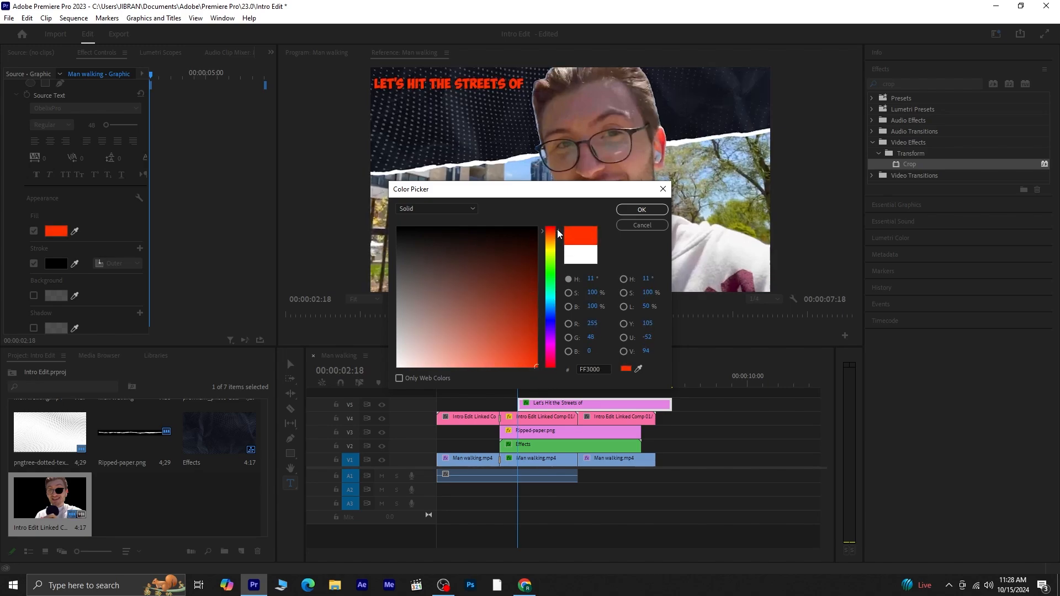
{"action": "left_click_drag", "start_coordinate": [558, 231], "coordinate": [558, 236]}
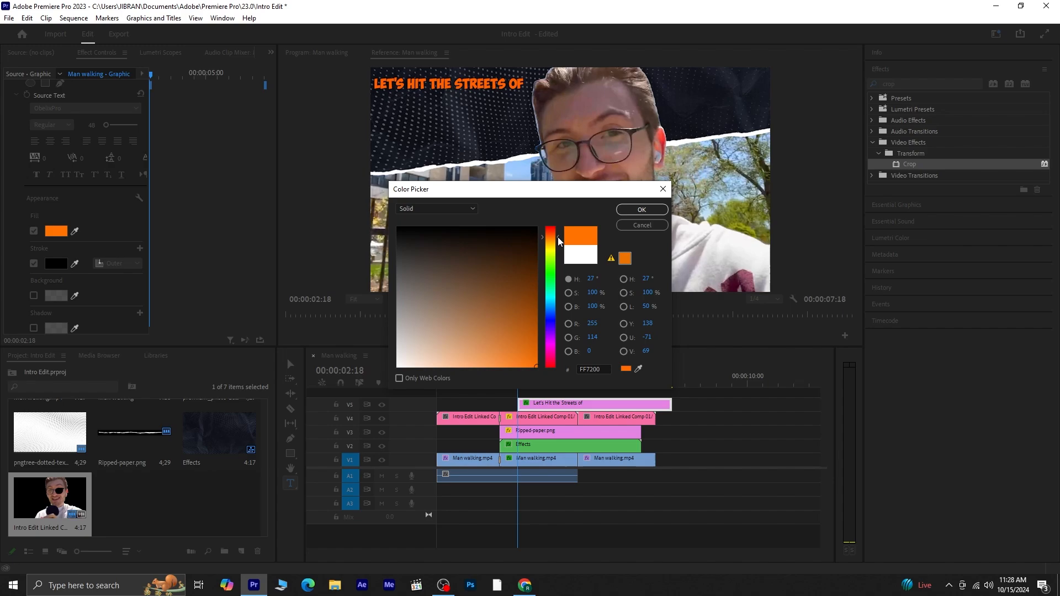
{"action": "left_click", "coordinate": [634, 211]}
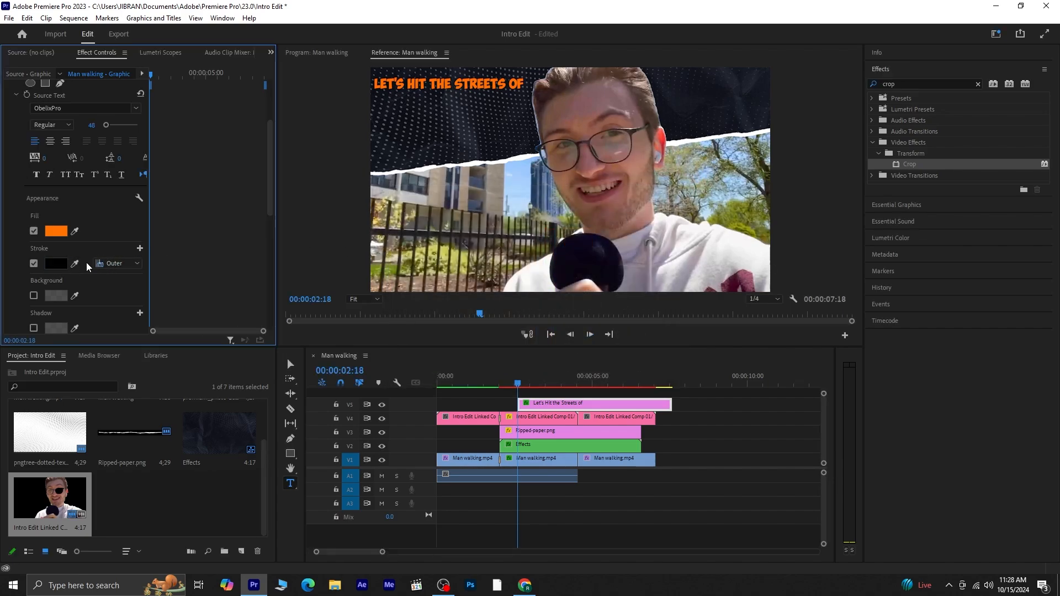
Set the width of the title's black outer stroke to 9.
{"action": "left_click_drag", "start_coordinate": [150, 264], "coordinate": [195, 265]}
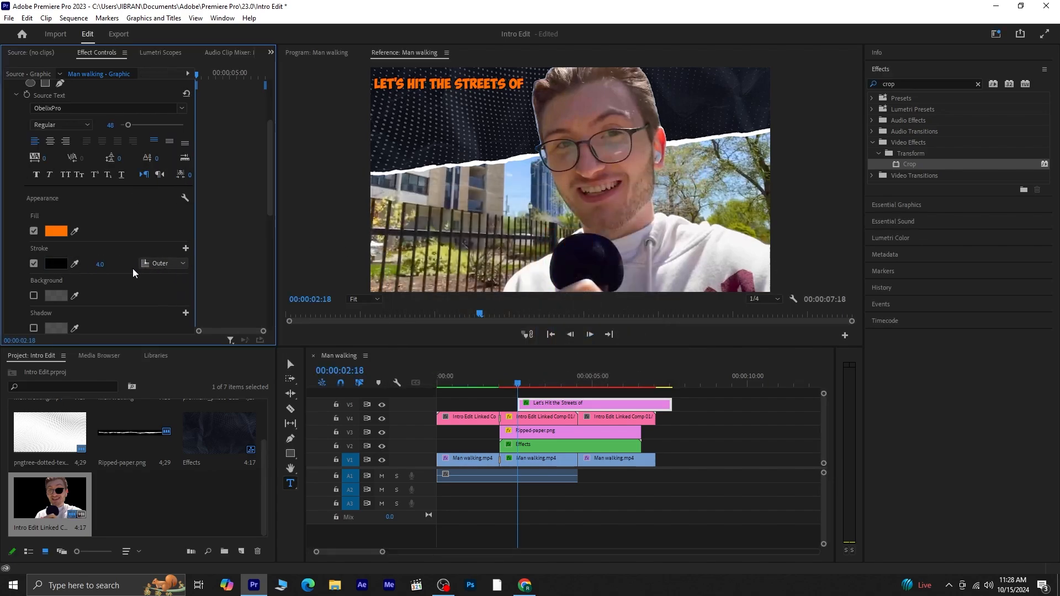
{"action": "left_click", "coordinate": [101, 264]}
{"action": "type", "text": "17"}
{"action": "key", "text": "Return"}
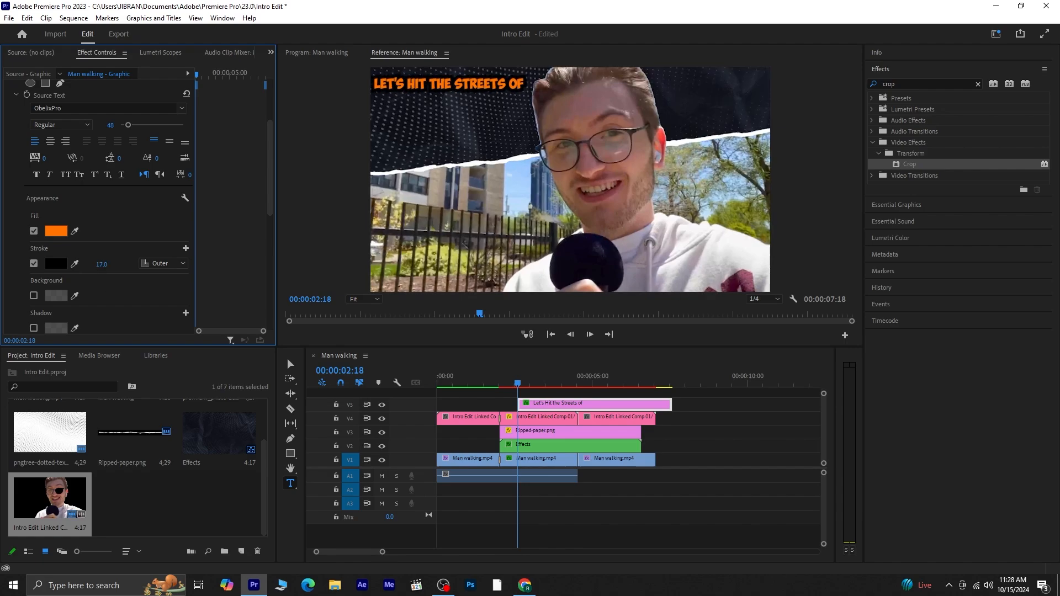
{"action": "left_click_drag", "start_coordinate": [108, 265], "coordinate": [102, 265]}
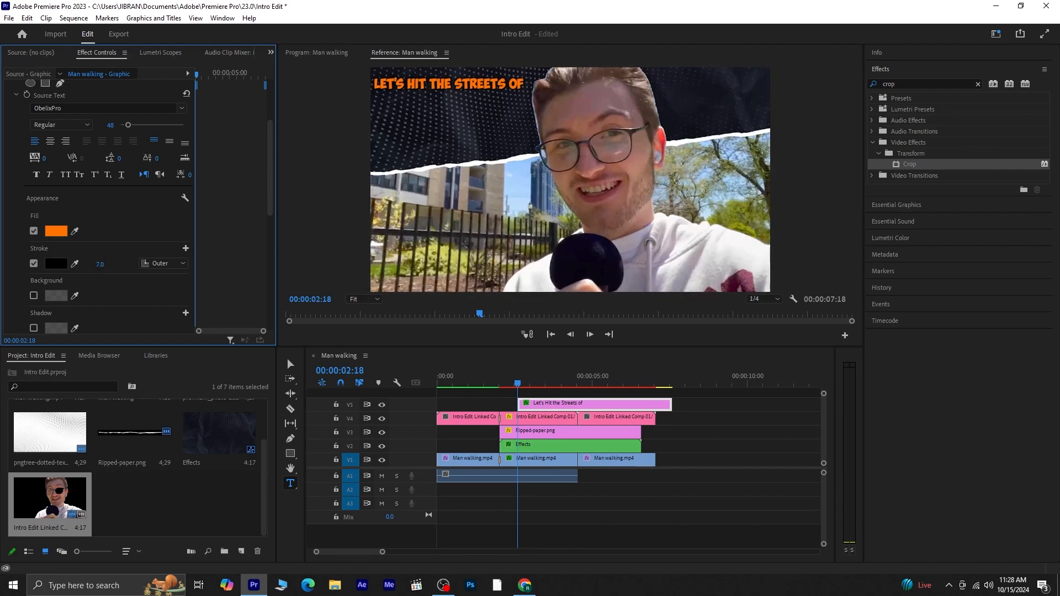
Add a second outer stroke to the title text and colour it white (FFFFFF).
{"action": "left_click", "coordinate": [186, 248]}
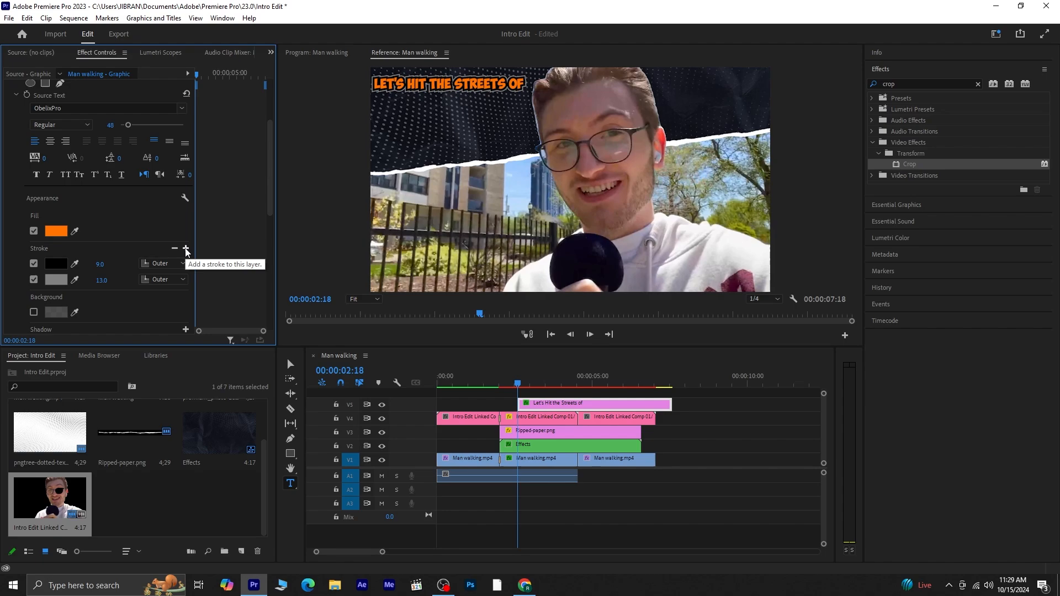
{"action": "left_click", "coordinate": [55, 280]}
{"action": "left_click_drag", "start_coordinate": [410, 331], "coordinate": [387, 379]}
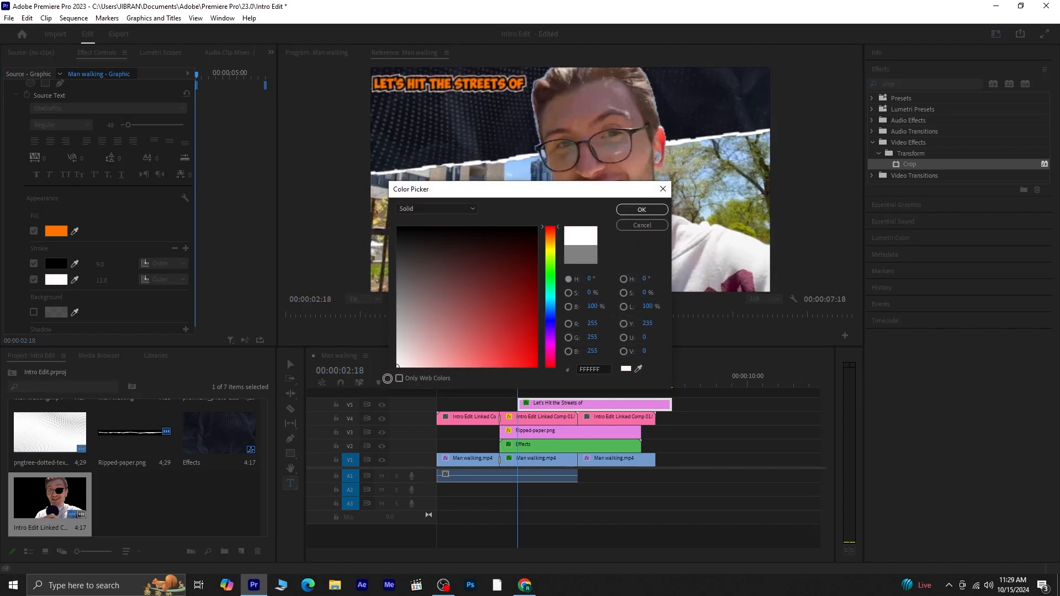
{"action": "left_click", "coordinate": [634, 215]}
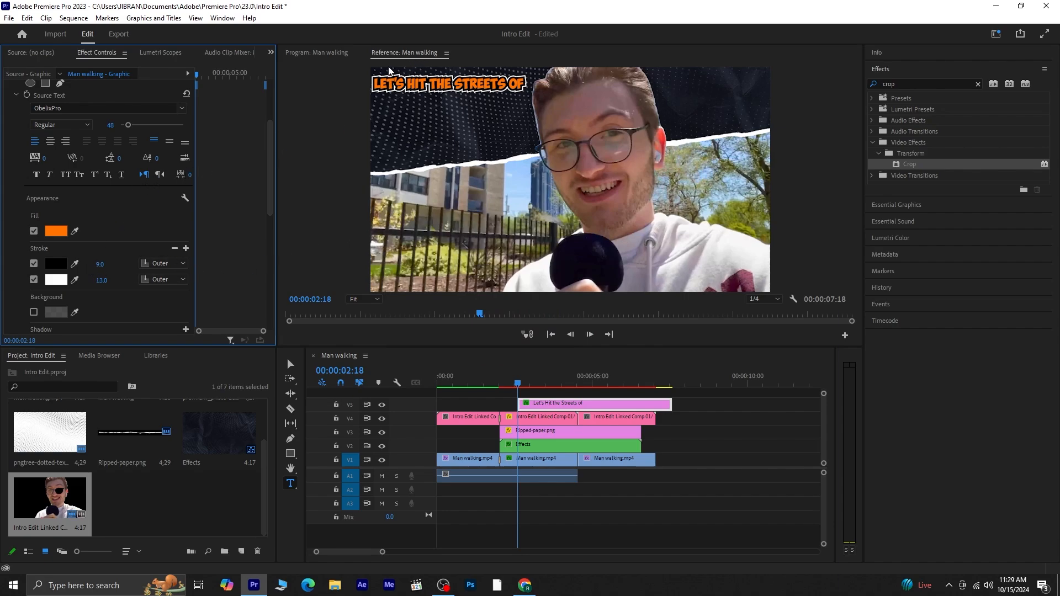
Set the title's Vector Motion horizontal position to 952 and its font size to 45.
{"action": "scroll", "coordinate": [273, 177], "scroll_direction": "up", "scroll_amount": 4}
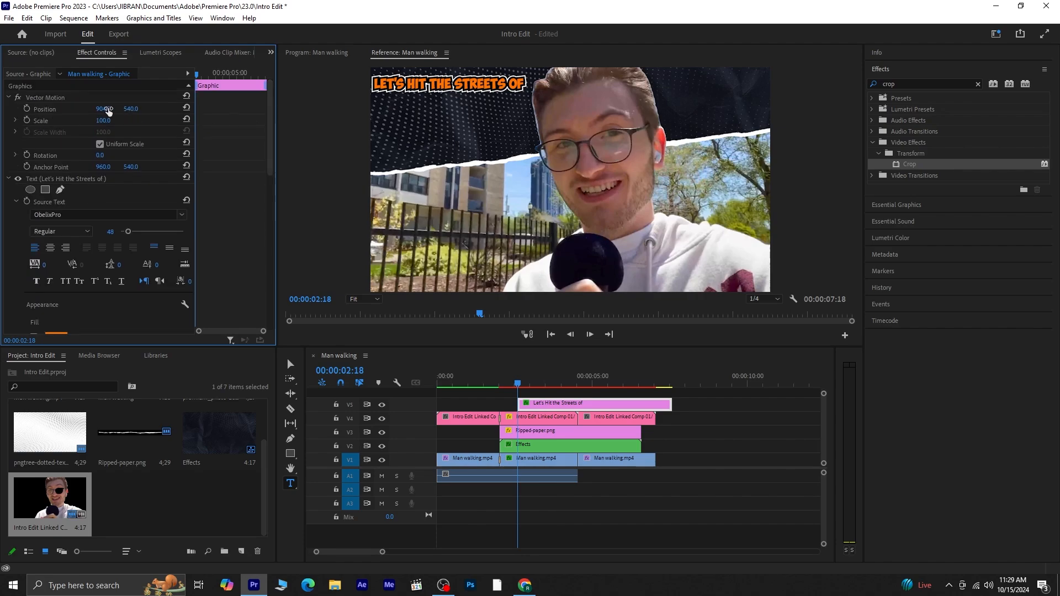
{"action": "left_click_drag", "start_coordinate": [98, 112], "coordinate": [137, 112]}
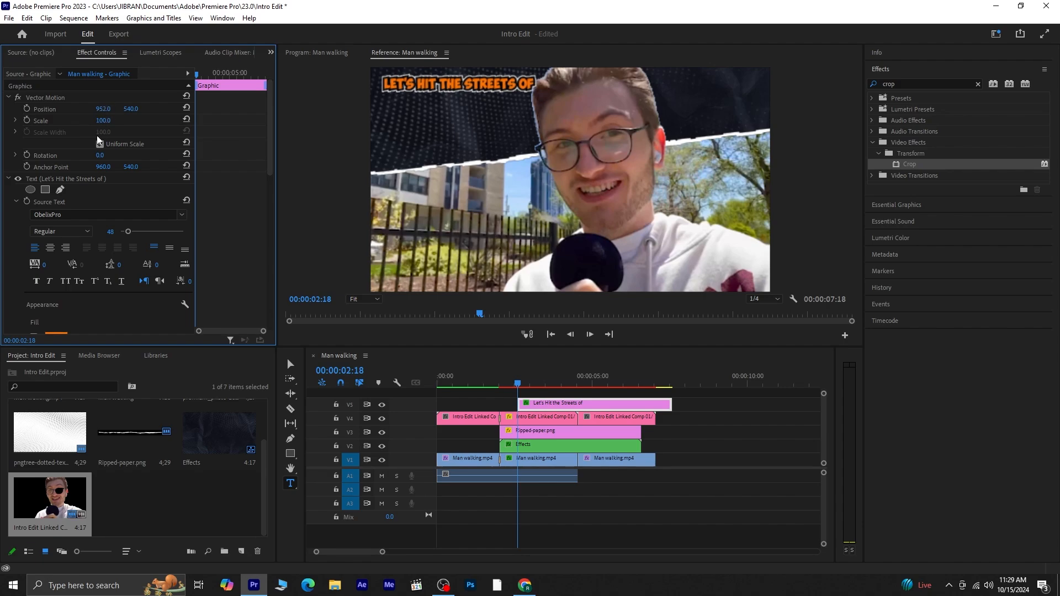
{"action": "left_click", "coordinate": [110, 231]}
{"action": "type", "text": "4"}
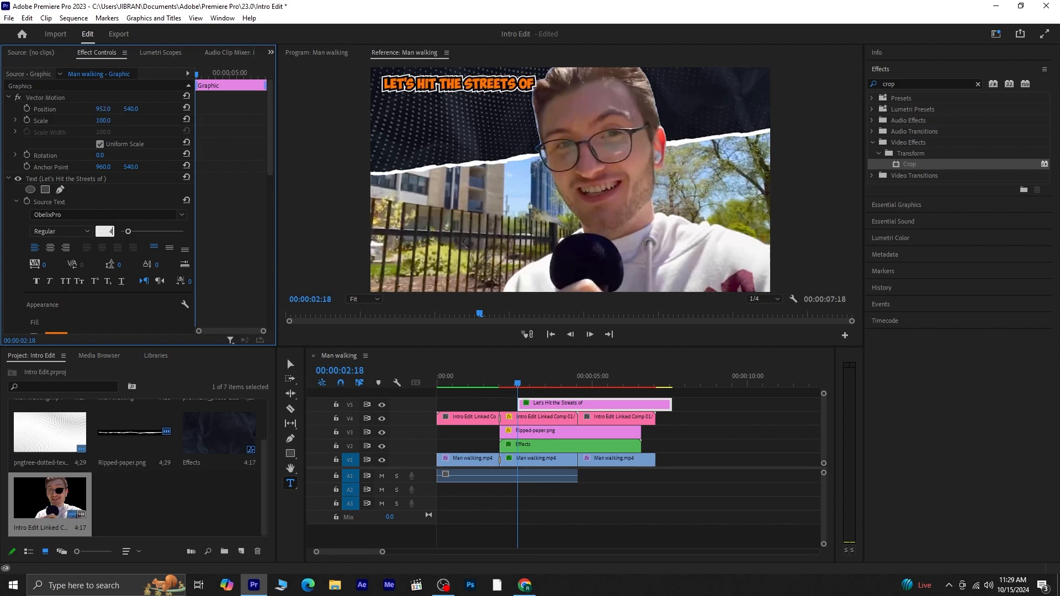
{"action": "type", "text": "5"}
{"action": "key", "text": "Return"}
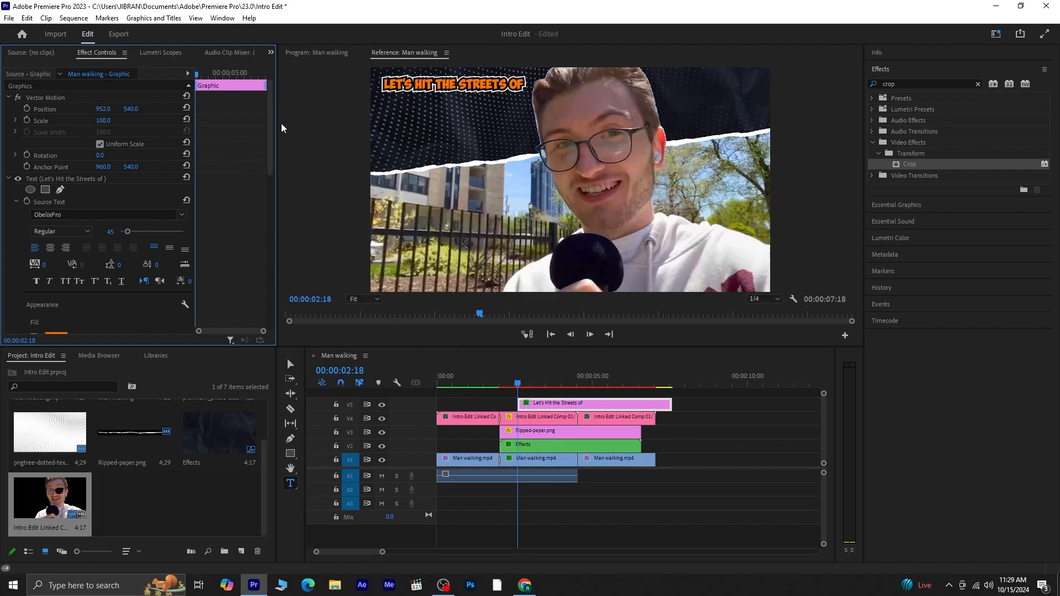
Draw a small rectangular free-draw opacity mask for the title in the empty area just outside the frame, beside the start of the text.
{"action": "scroll", "coordinate": [267, 138], "scroll_direction": "down", "scroll_amount": 12}
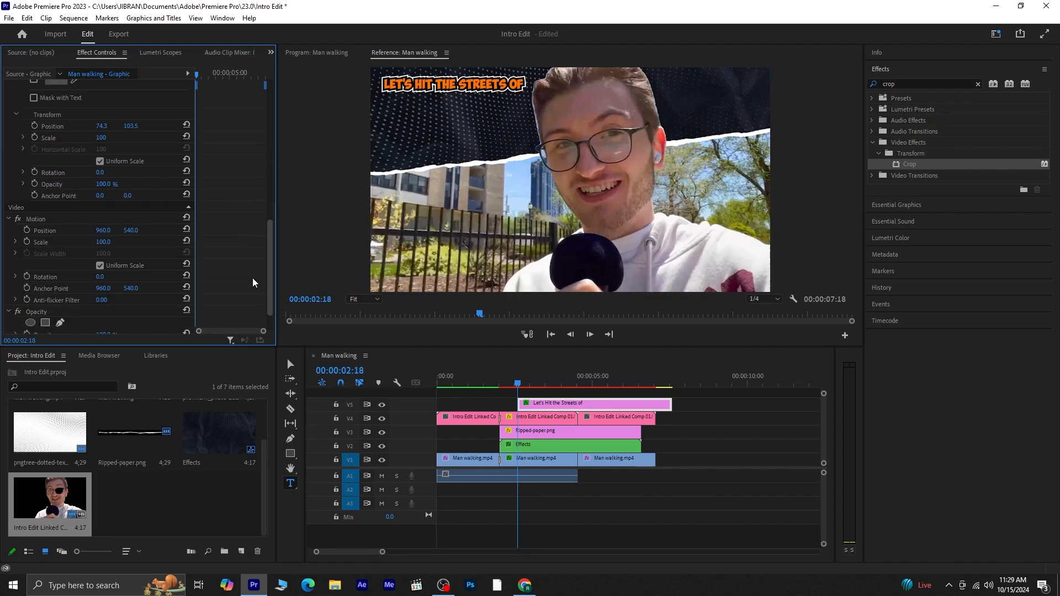
{"action": "scroll", "coordinate": [253, 290], "scroll_direction": "down", "scroll_amount": 3}
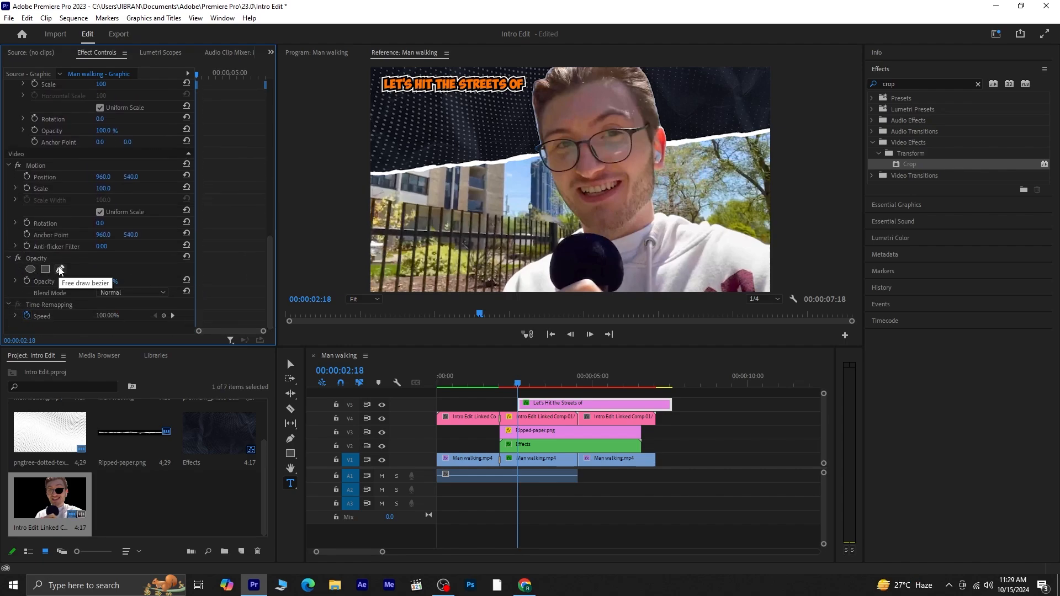
{"action": "left_click", "coordinate": [61, 269]}
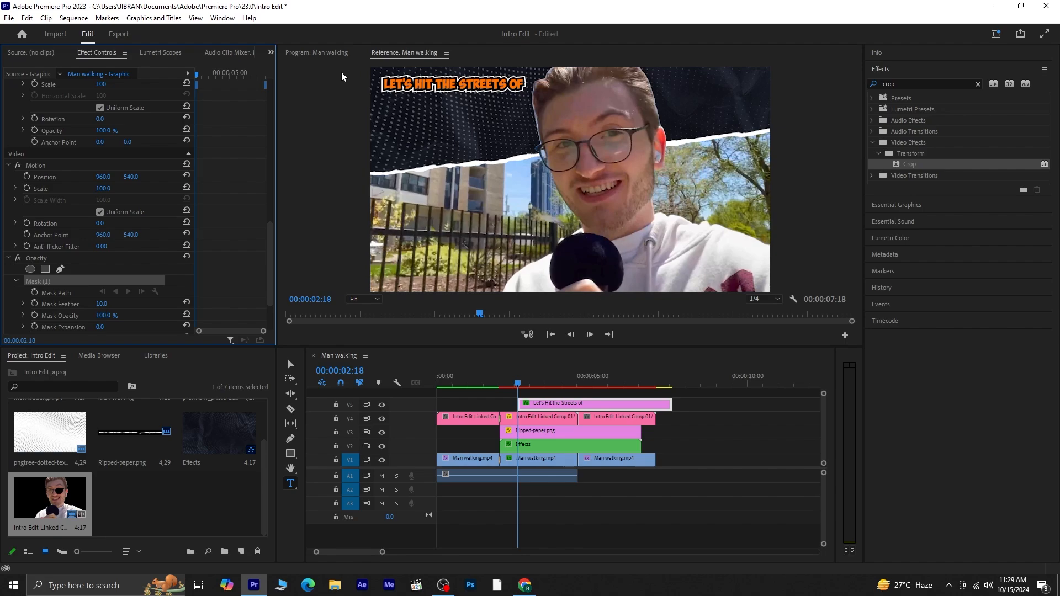
{"action": "left_click", "coordinate": [319, 54]}
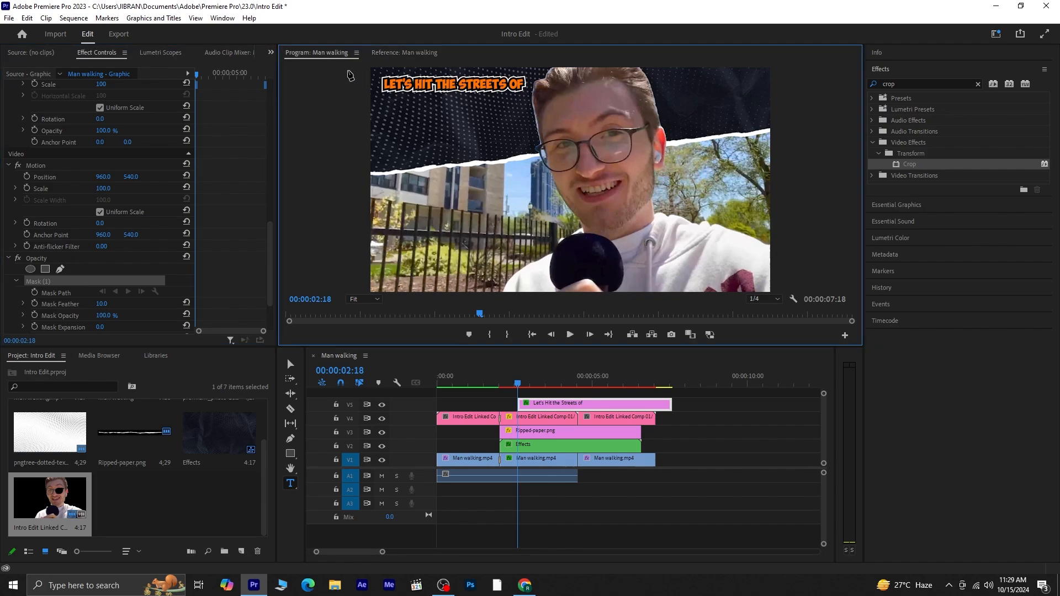
{"action": "left_click", "coordinate": [352, 75]}
{"action": "left_click", "coordinate": [366, 76]}
{"action": "left_click", "coordinate": [365, 93]}
{"action": "left_click", "coordinate": [351, 93]}
{"action": "left_click", "coordinate": [352, 76]}
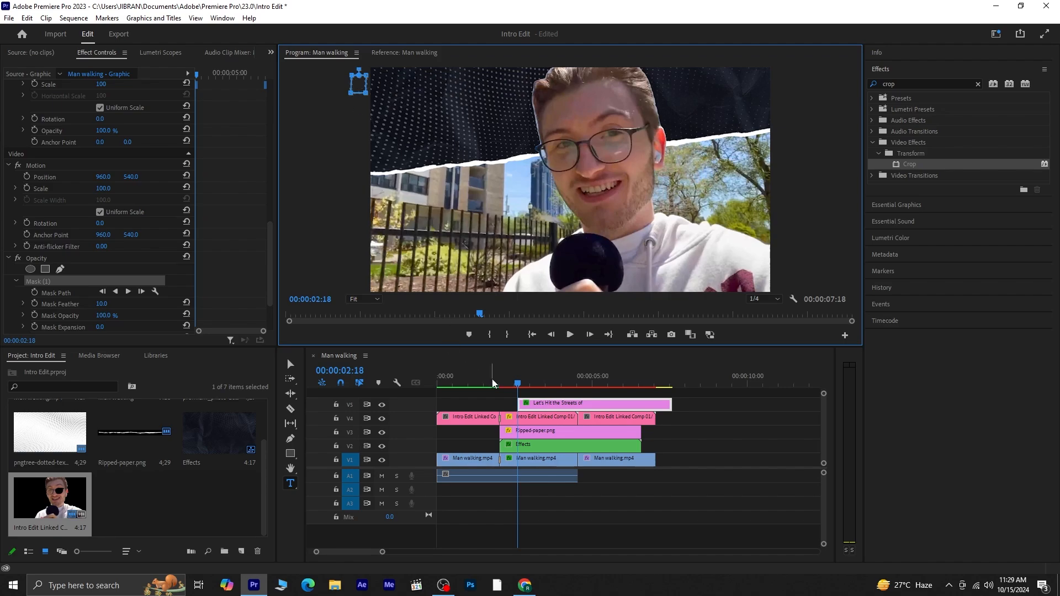
Keyframe the title's mask path at 00:00:02:18, and at 00:00:03:13 stretch the mask's far edge across the whole title.
{"action": "left_click", "coordinate": [34, 293]}
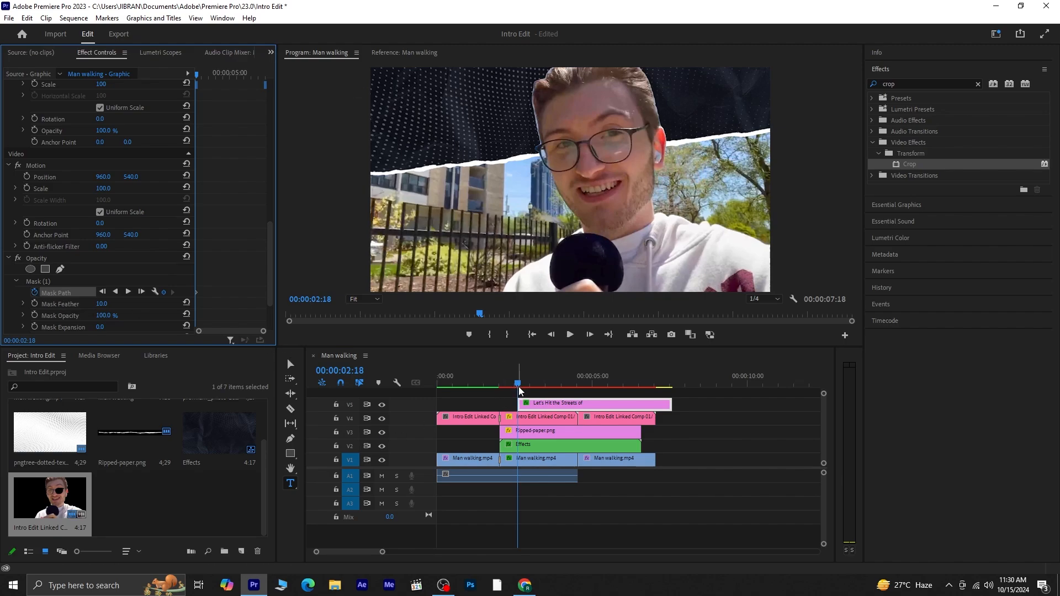
{"action": "left_click_drag", "start_coordinate": [519, 390], "coordinate": [543, 395]}
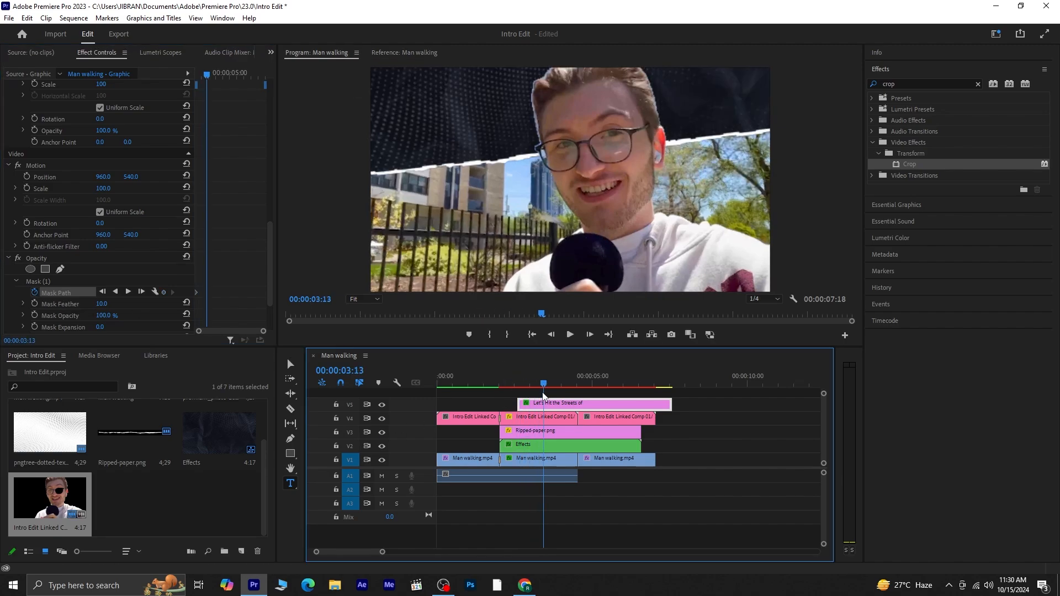
{"action": "left_click", "coordinate": [214, 160]}
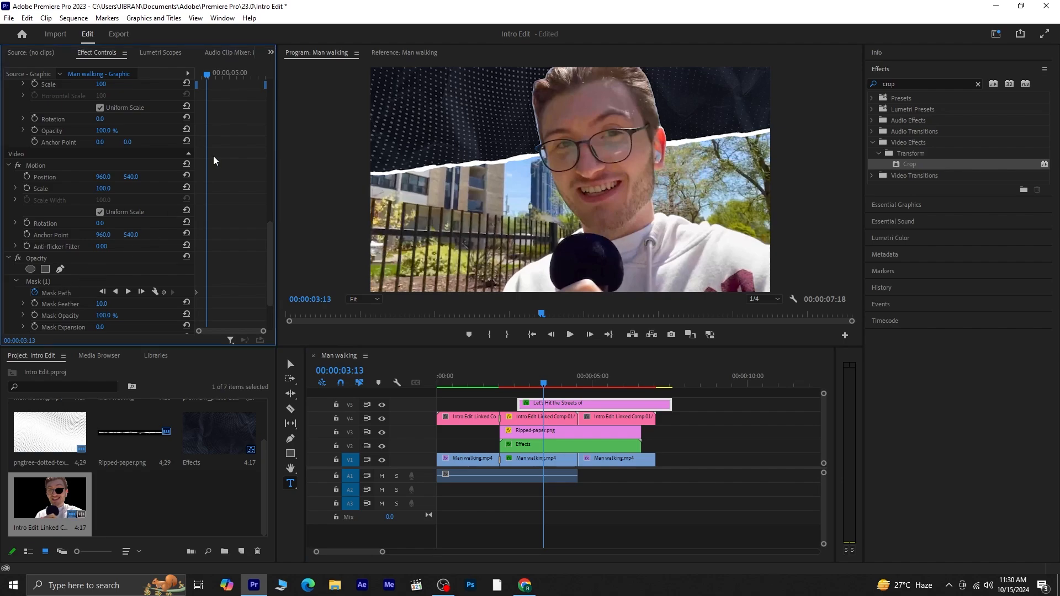
{"action": "left_click", "coordinate": [67, 289]}
{"action": "left_click", "coordinate": [384, 66]}
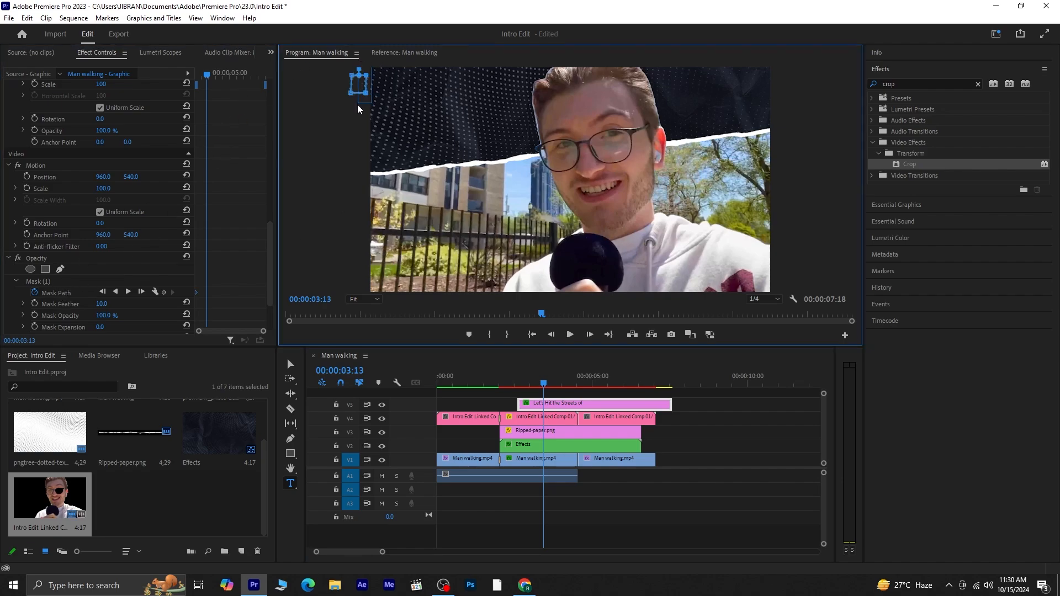
{"action": "left_click_drag", "start_coordinate": [368, 92], "coordinate": [538, 98]}
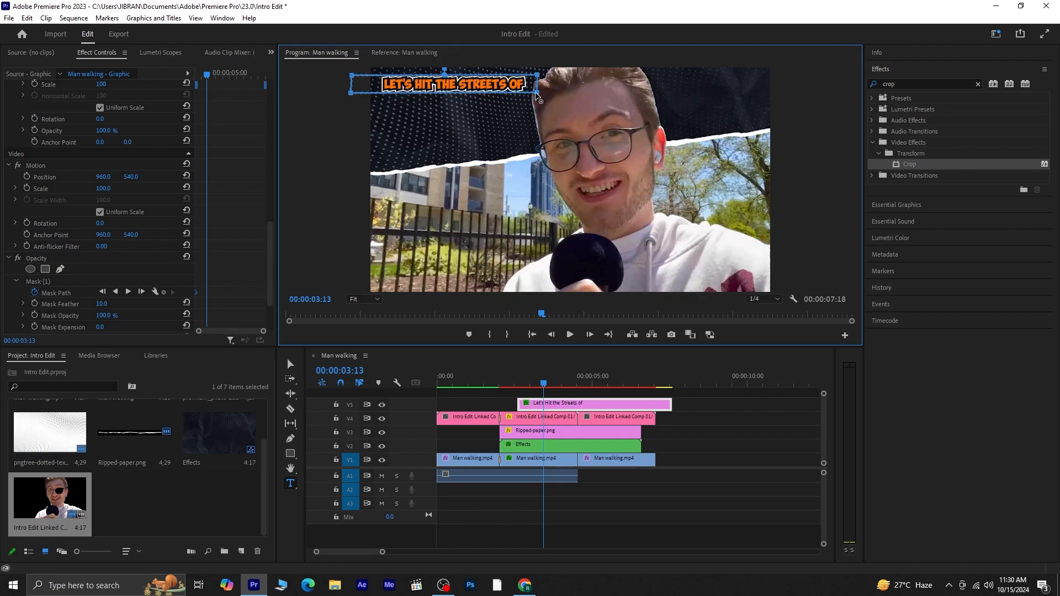
Duplicate the title clip onto the track above, starting at about 00:00:03:17.
{"action": "mouse_move", "coordinate": [543, 386]}
{"action": "left_mouse_down"}
{"action": "mouse_move", "coordinate": [517, 393]}
{"action": "mouse_move", "coordinate": [547, 394]}
{"action": "left_mouse_up"}
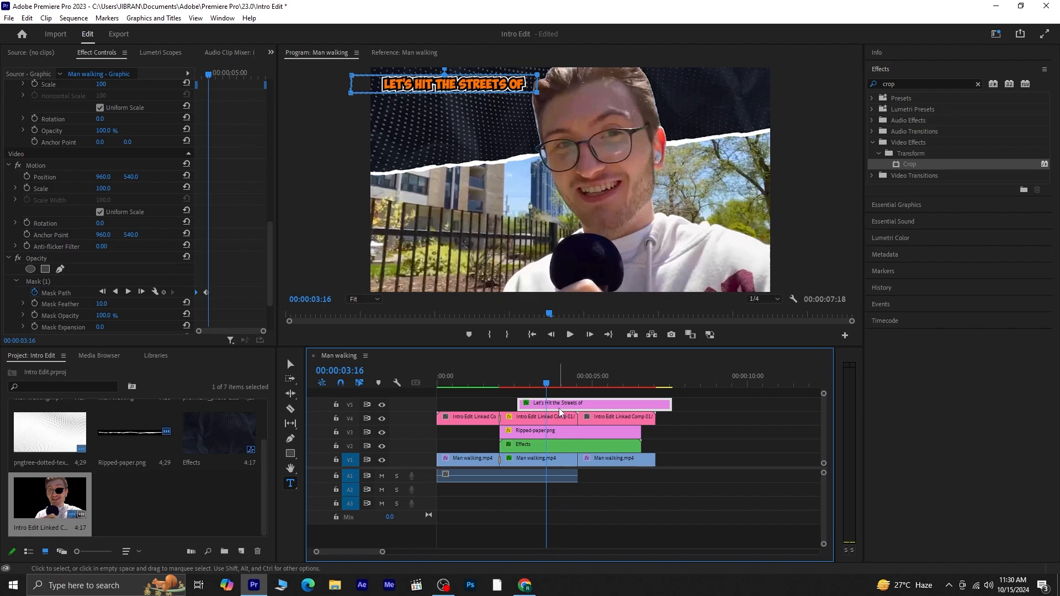
{"action": "left_click_drag", "start_coordinate": [560, 411], "coordinate": [581, 398]}
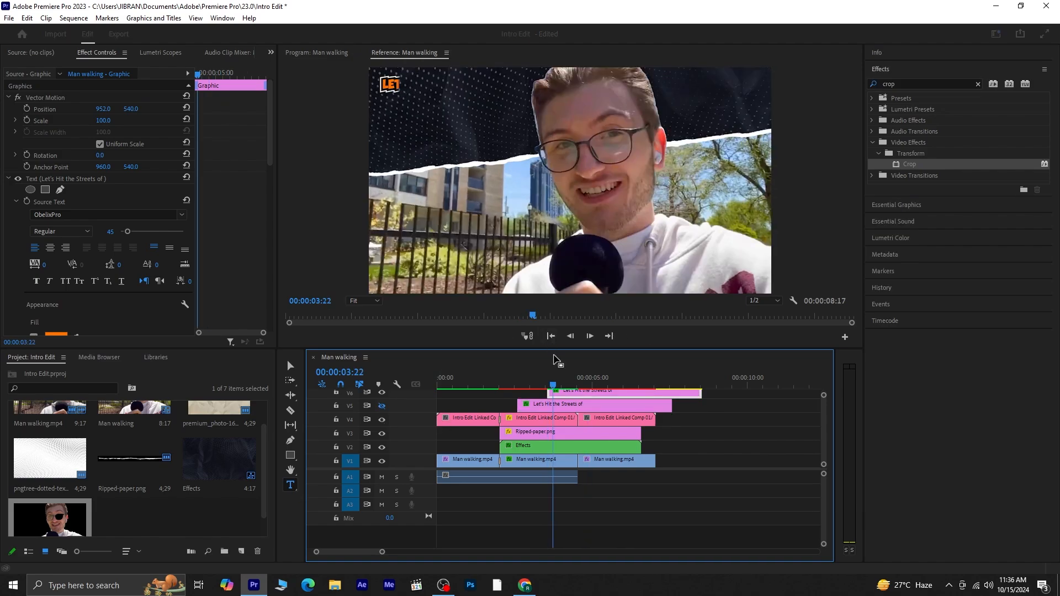
Replace the duplicated title's text with "LA and Hear" and set its font size to 81.
{"action": "left_click_drag", "start_coordinate": [550, 389], "coordinate": [570, 388]}
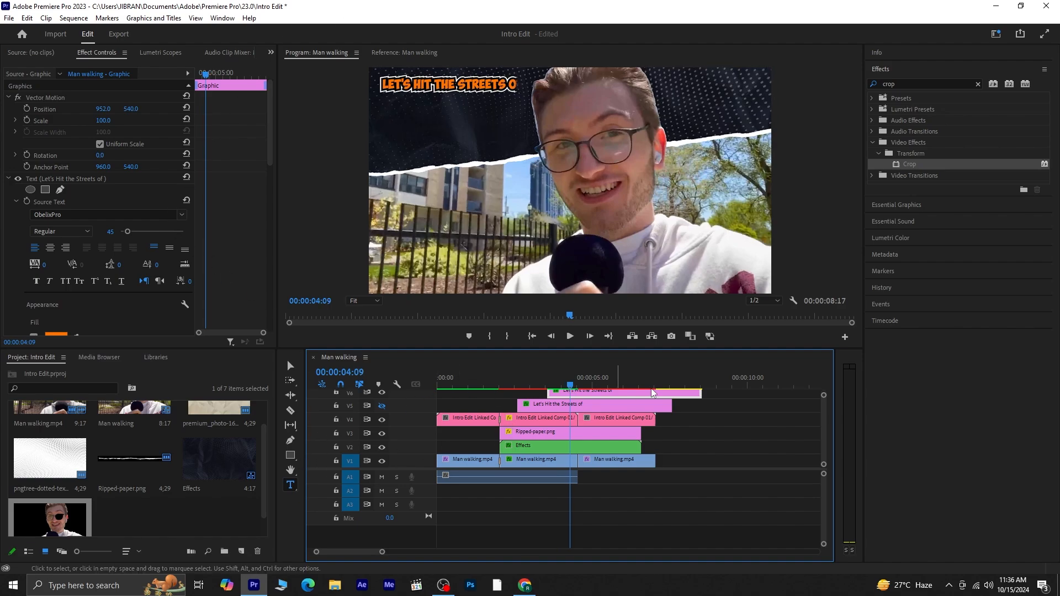
{"action": "left_click", "coordinate": [579, 388]}
{"action": "left_click_drag", "start_coordinate": [580, 388], "coordinate": [584, 388]}
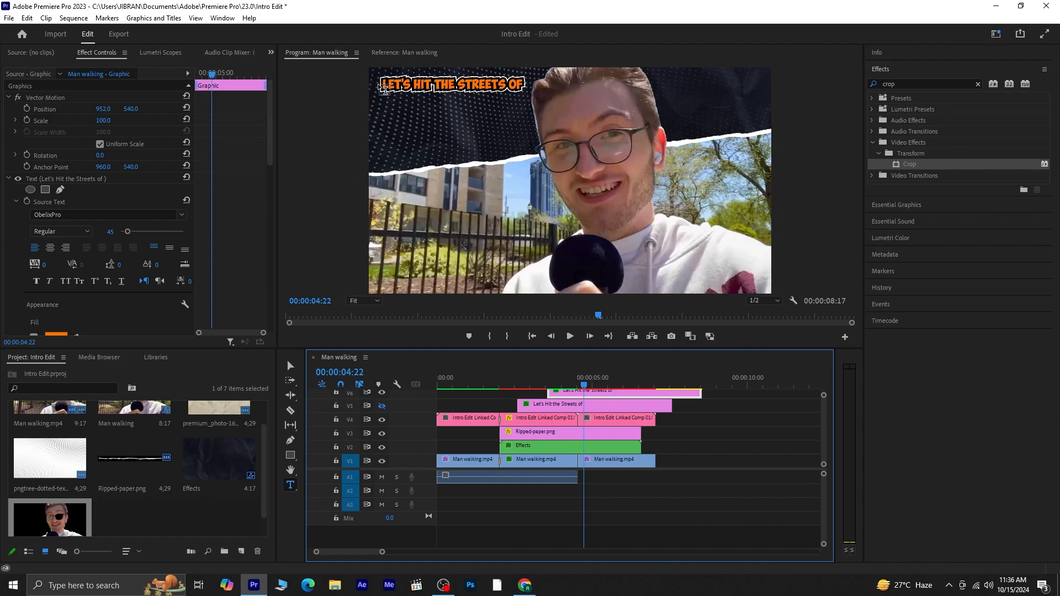
{"action": "left_click", "coordinate": [383, 82]}
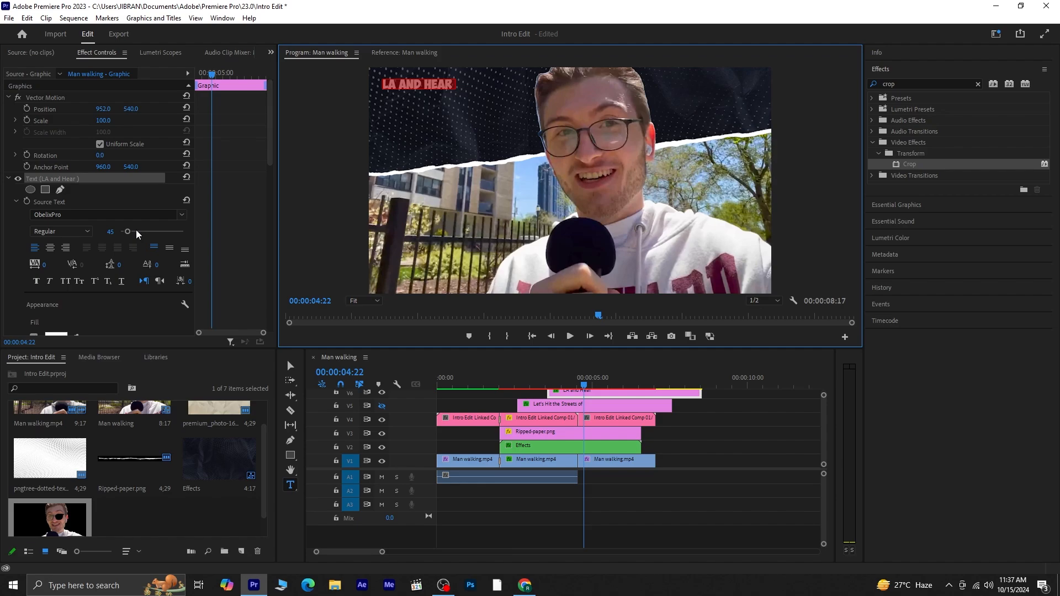
{"action": "left_click_drag", "start_coordinate": [128, 232], "coordinate": [131, 236]}
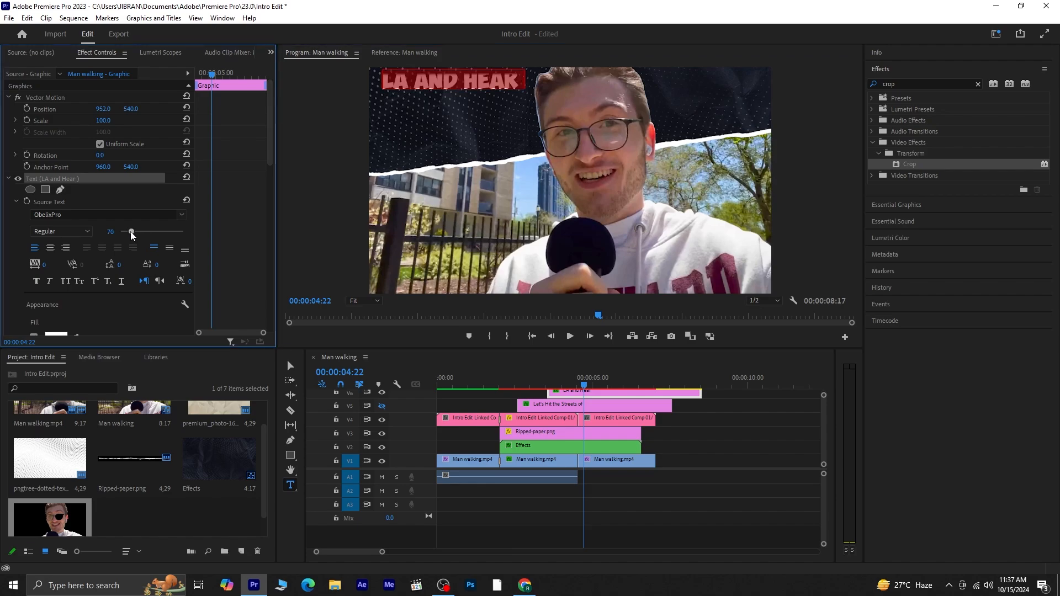
{"action": "left_click_drag", "start_coordinate": [132, 236], "coordinate": [133, 236]}
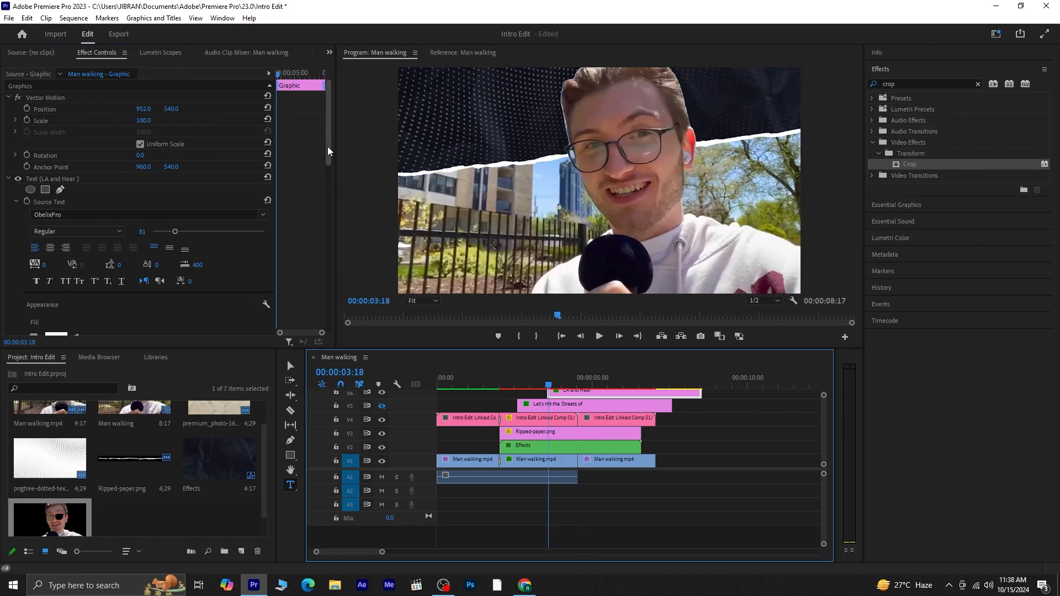
At the first mask path keyframe of the "LA and Hear" title, extend the mask's lower edge downward.
{"action": "left_click_drag", "start_coordinate": [328, 148], "coordinate": [324, 325]}
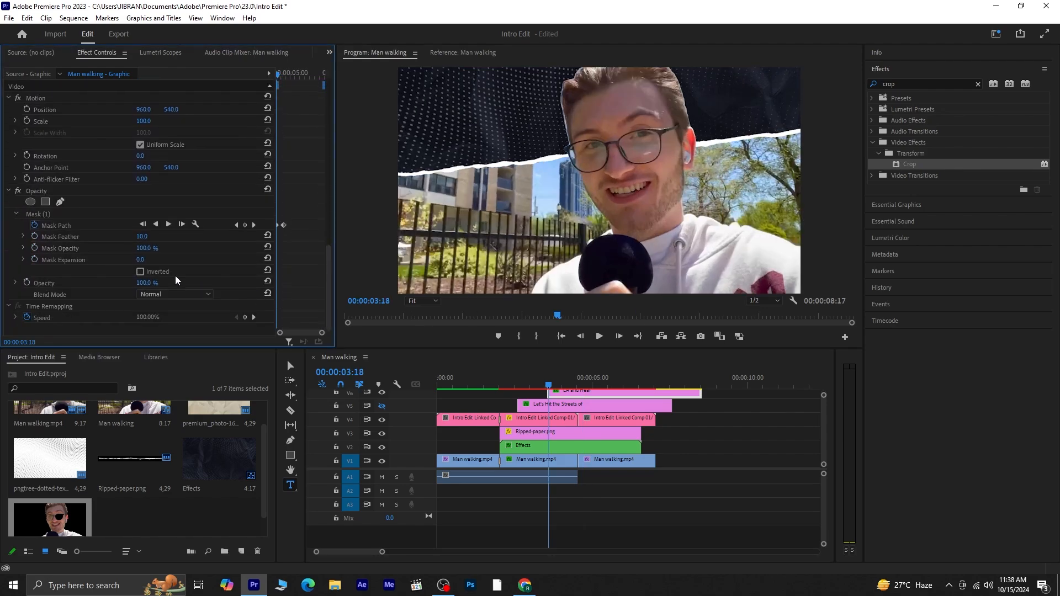
{"action": "left_click", "coordinate": [236, 225]}
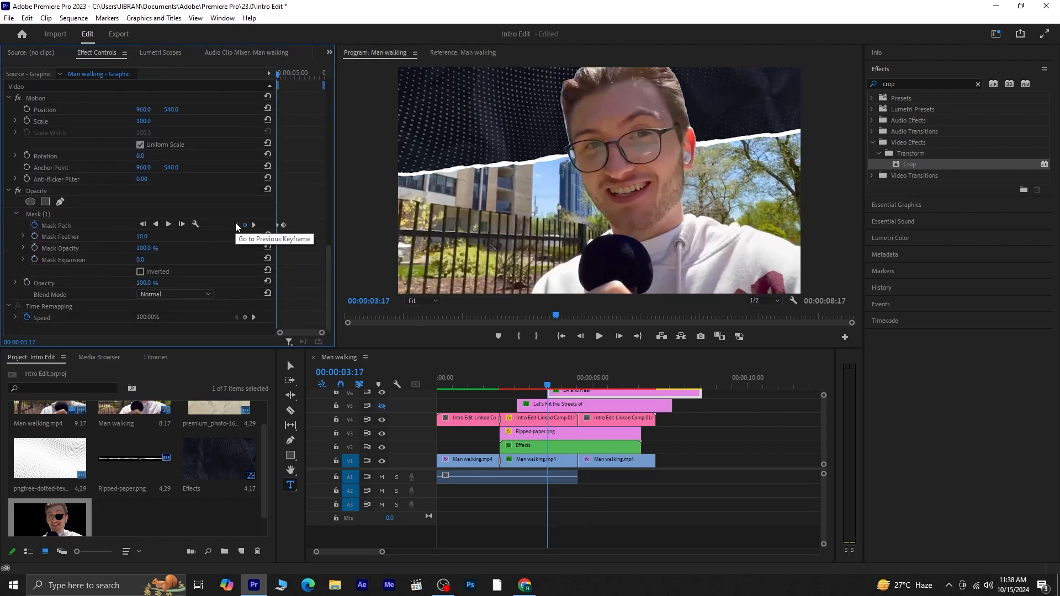
{"action": "left_click", "coordinate": [236, 226]}
{"action": "left_click", "coordinate": [70, 216]}
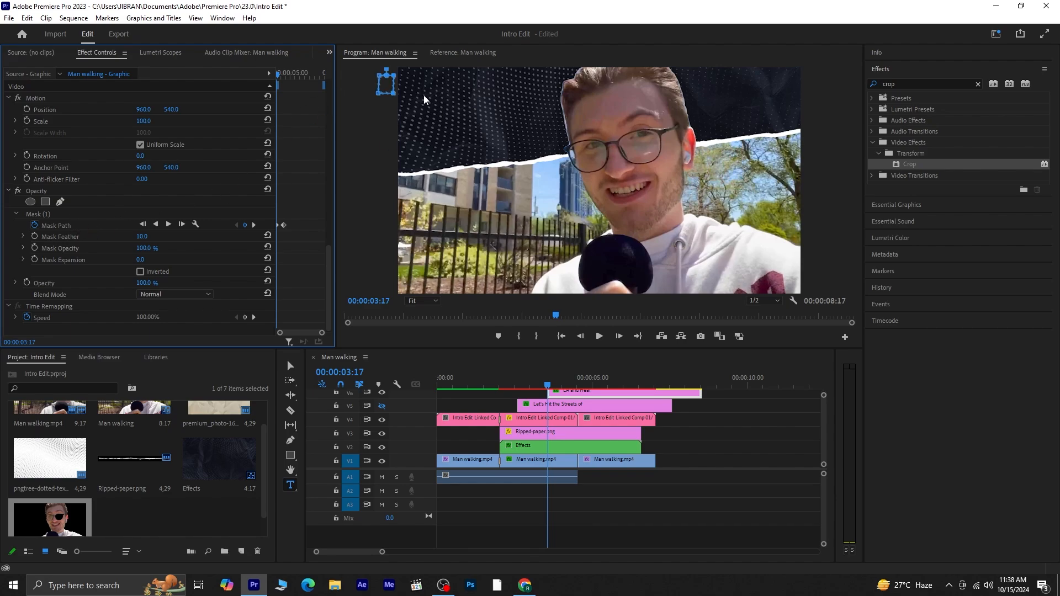
{"action": "left_click_drag", "start_coordinate": [364, 88], "coordinate": [414, 113]}
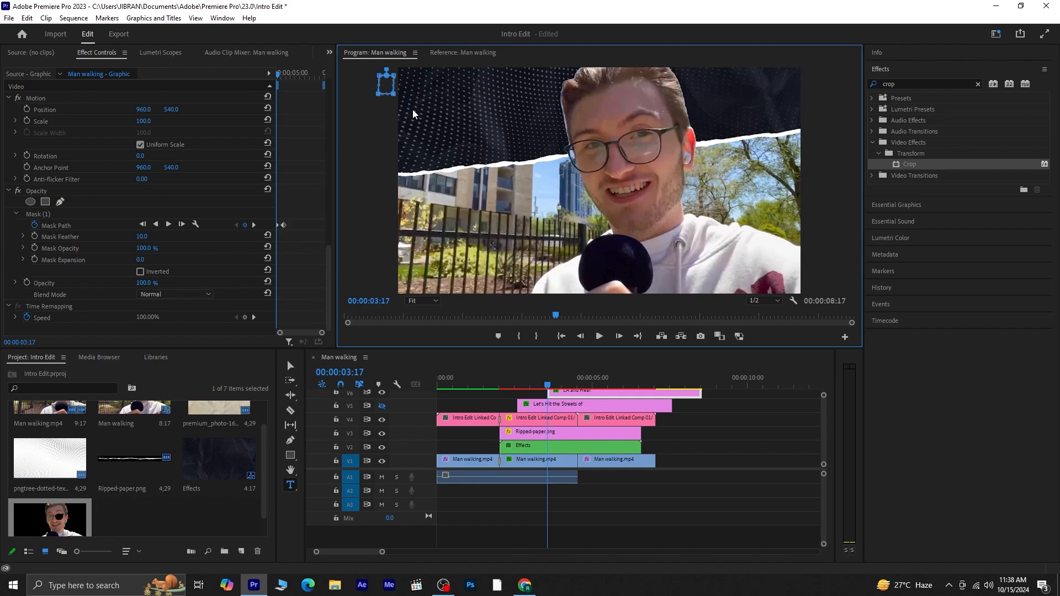
{"action": "key", "text": "shift+Down"}
{"action": "key", "text": "shift+Down"}
{"action": "key", "text": "shift+Down"}
{"action": "key", "text": "shift+Down"}
{"action": "key", "text": "shift+Down"}
{"action": "key", "text": "shift+Down"}
{"action": "key", "text": "shift+Down"}
{"action": "key", "text": "shift+Down"}
{"action": "key", "text": "shift+Down"}
Show the original title's track again and lower the "LA and Hear" mask at 00:00:03:17 to just below the first title line.
{"action": "left_click", "coordinate": [381, 407]}
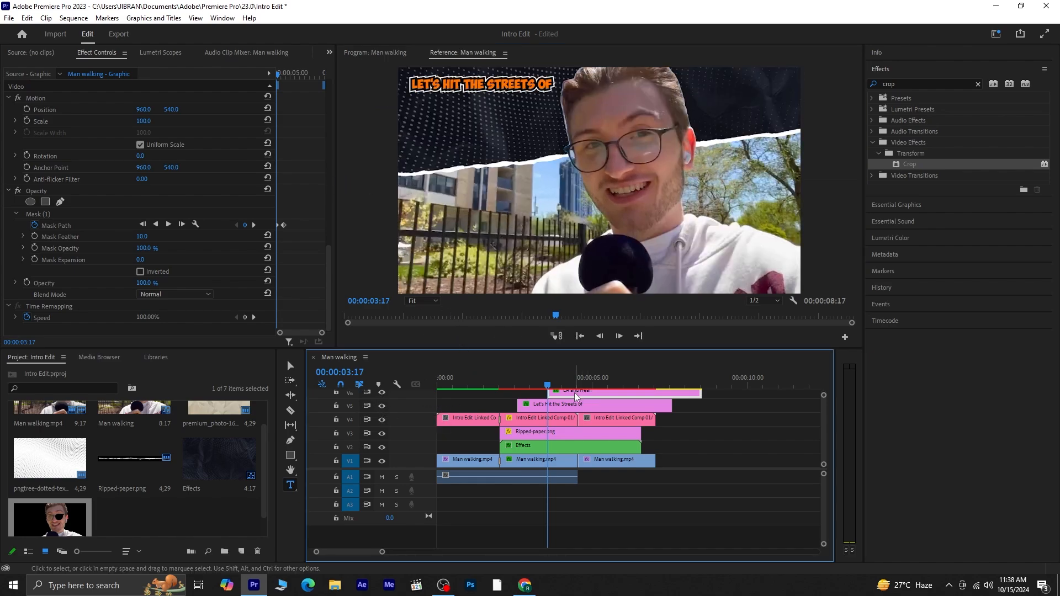
{"action": "left_click", "coordinate": [66, 217]}
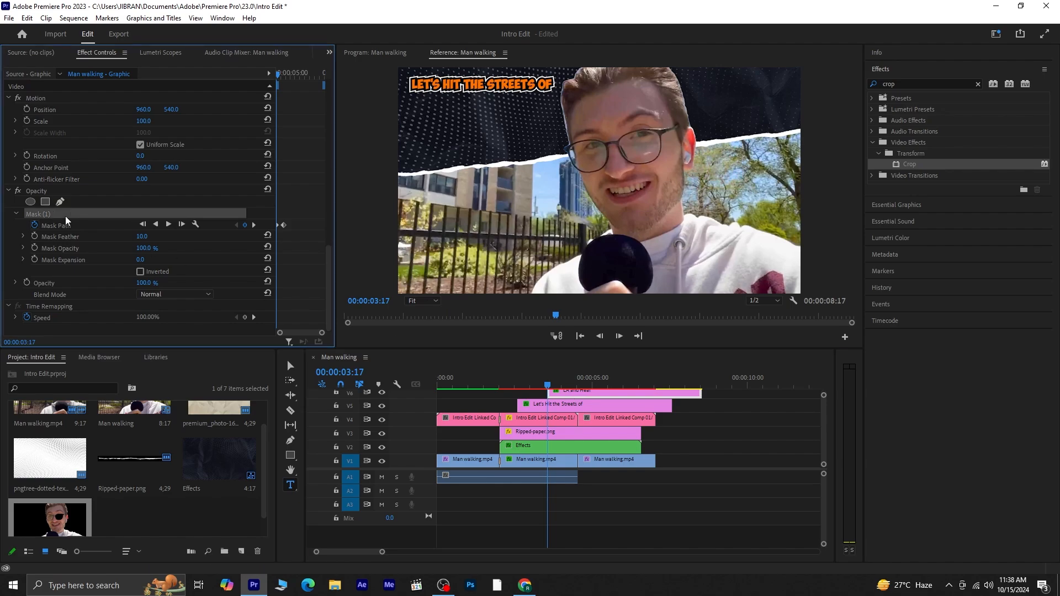
{"action": "left_click", "coordinate": [369, 54]}
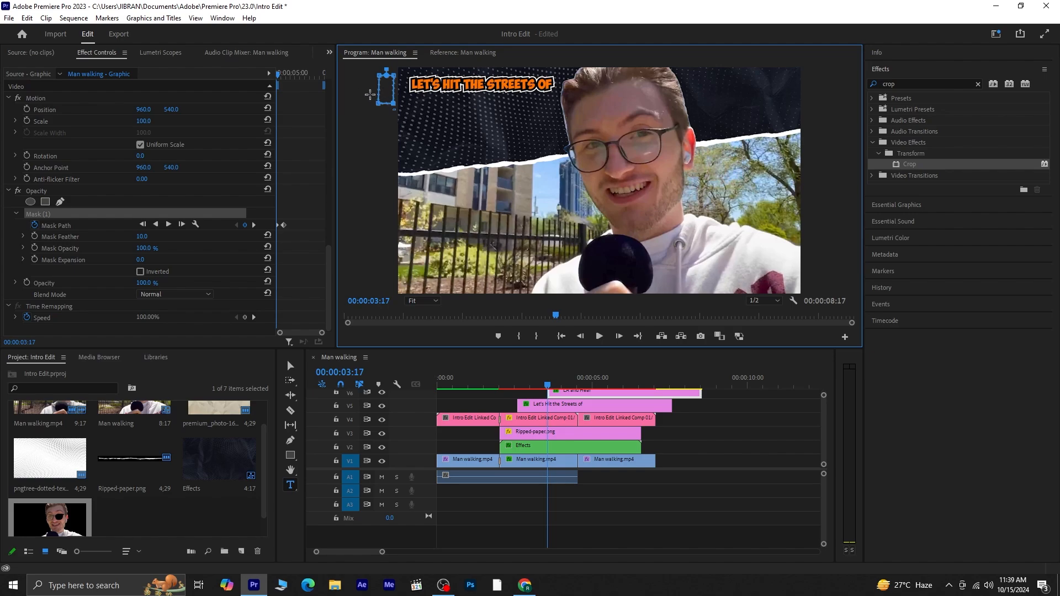
{"action": "key", "text": "Down"}
{"action": "key", "text": "Down"}
{"action": "key", "text": "Down"}
{"action": "key", "text": "Down"}
{"action": "key", "text": "Down"}
{"action": "key", "text": "Down"}
{"action": "key", "text": "Down"}
{"action": "key", "text": "Down"}
{"action": "key", "text": "Down"}
{"action": "key", "text": "Down"}
{"action": "key", "text": "Down"}
{"action": "key", "text": "Down"}
{"action": "key", "text": "Down"}
{"action": "key", "text": "Down"}
{"action": "key", "text": "Down"}
{"action": "key", "text": "Down"}
{"action": "key", "text": "Down"}
{"action": "key", "text": "Down"}
{"action": "key", "text": "Down"}
{"action": "key", "text": "Down"}
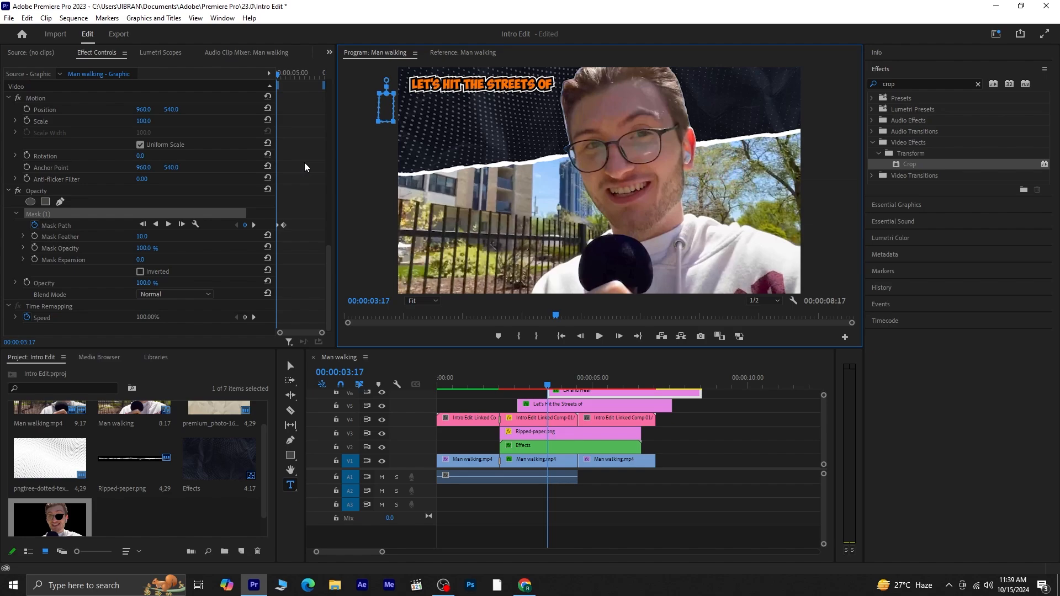
At the 00:00:04:12 mask path keyframe, move the wide mask below the first title line and extend its lower edge downward.
{"action": "left_click", "coordinate": [256, 227]}
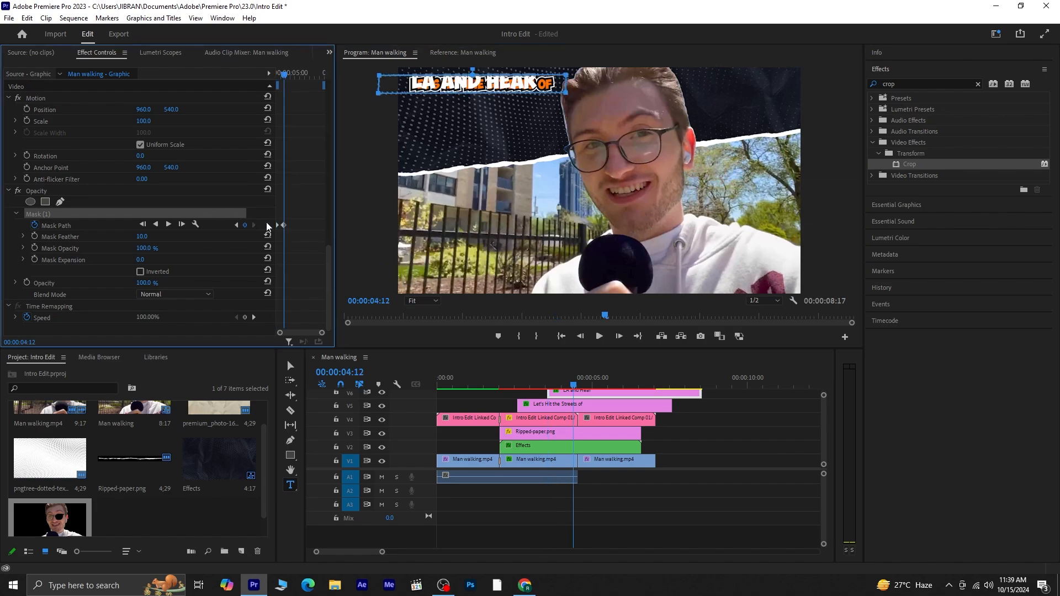
{"action": "left_click", "coordinate": [580, 115]}
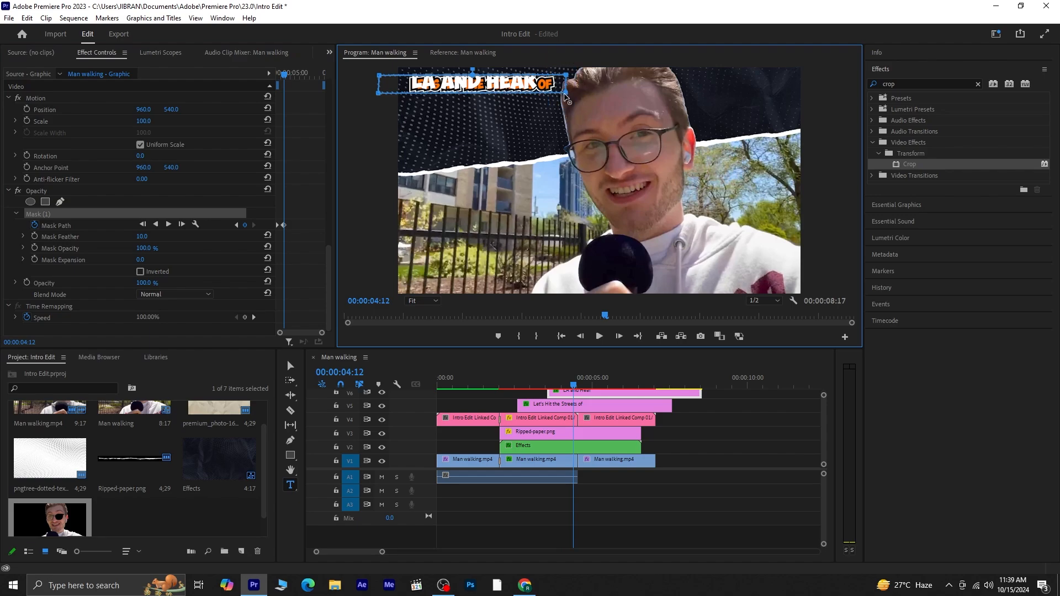
{"action": "left_click_drag", "start_coordinate": [566, 98], "coordinate": [565, 133]}
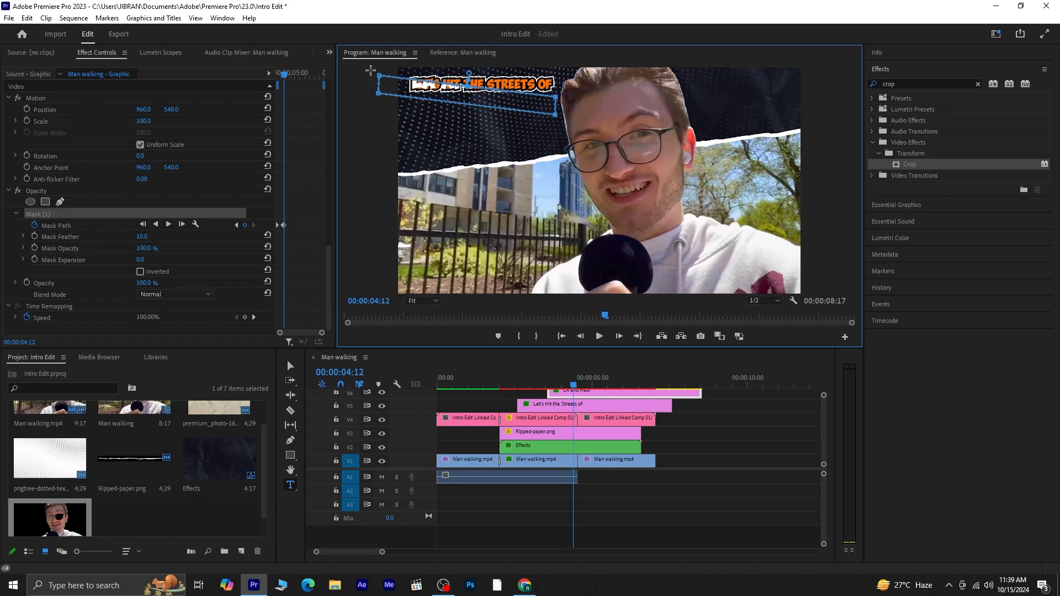
{"action": "left_click_drag", "start_coordinate": [370, 70], "coordinate": [378, 113]}
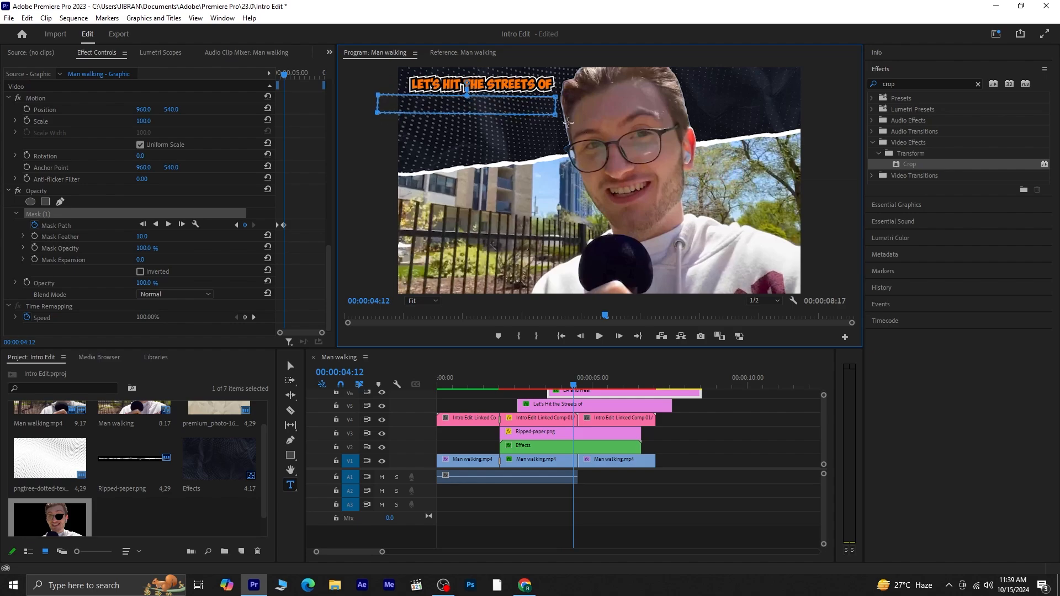
{"action": "left_click_drag", "start_coordinate": [579, 124], "coordinate": [340, 102]}
{"action": "key", "text": "Down"}
{"action": "key", "text": "Down"}
{"action": "key", "text": "Down"}
{"action": "key", "text": "Down"}
{"action": "key", "text": "Down"}
{"action": "key", "text": "Down"}
{"action": "key", "text": "Down"}
{"action": "key", "text": "Down"}
{"action": "key", "text": "Down"}
{"action": "key", "text": "Down"}
{"action": "key", "text": "Down"}
{"action": "key", "text": "Down"}
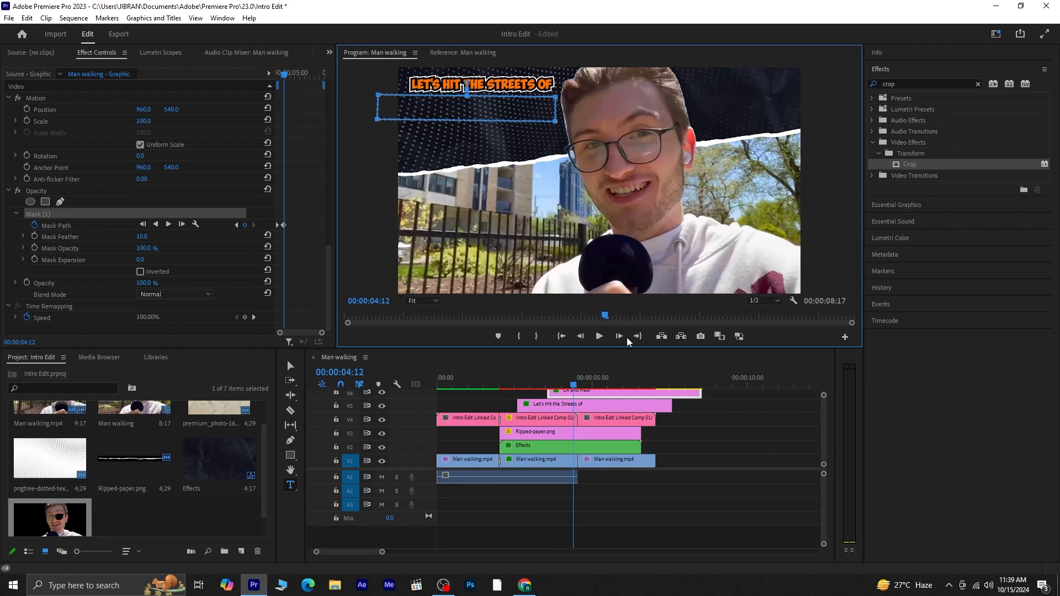
Set the "LA and Hear" title's Vector Motion vertical position to 675.
{"action": "left_click", "coordinate": [602, 393]}
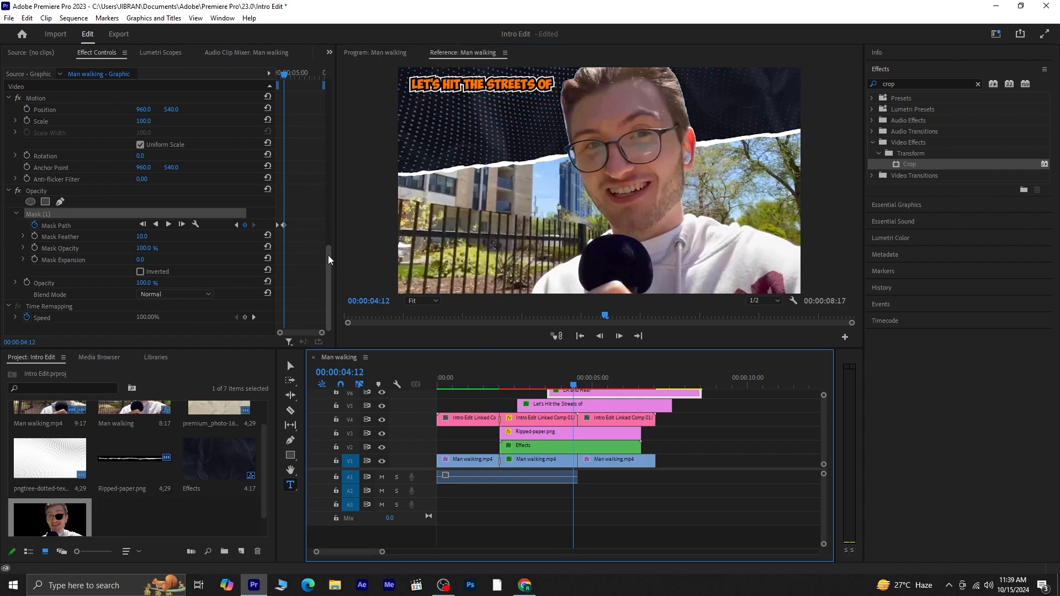
{"action": "left_click_drag", "start_coordinate": [330, 260], "coordinate": [327, 91]}
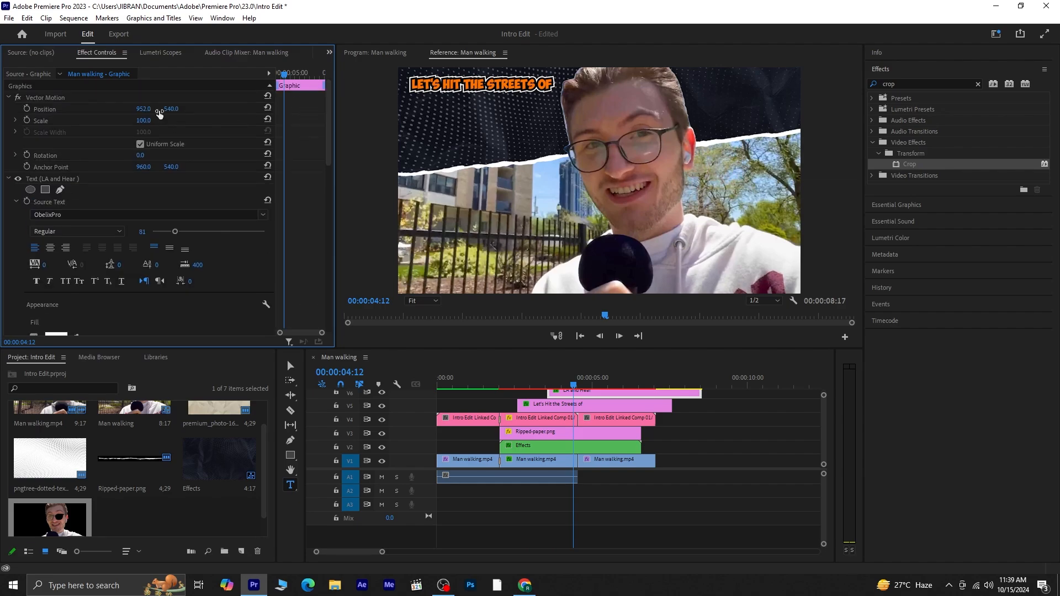
{"action": "left_click_drag", "start_coordinate": [172, 109], "coordinate": [246, 109]}
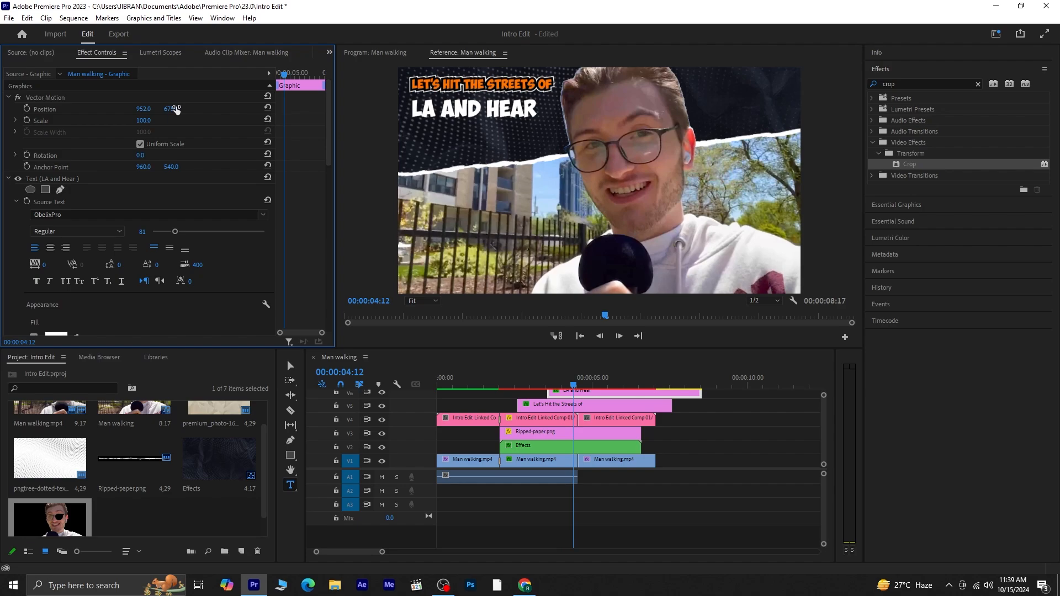
{"action": "left_click", "coordinate": [375, 52]}
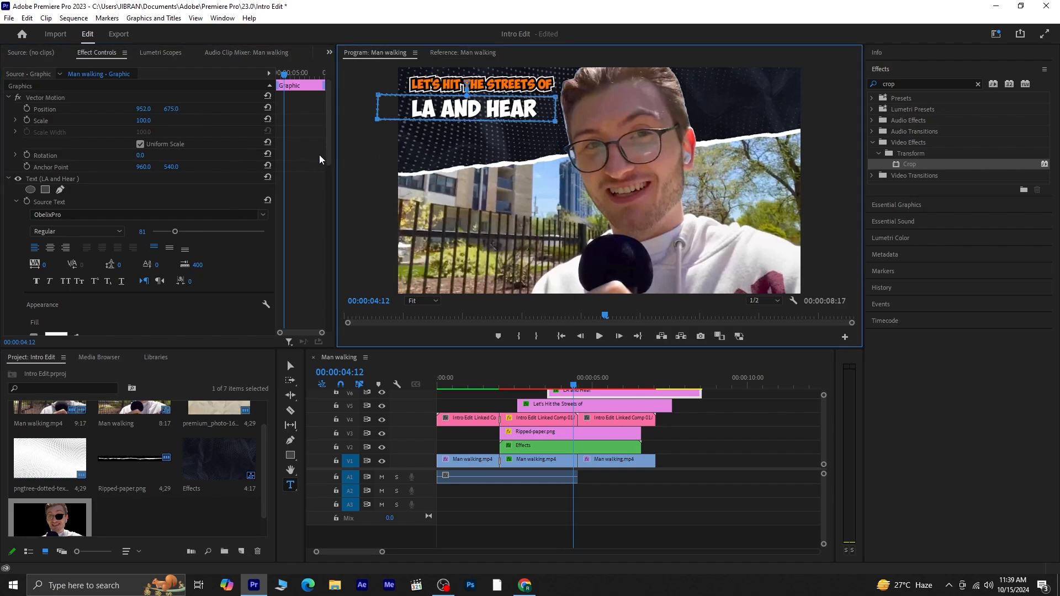
{"action": "scroll", "coordinate": [309, 182], "scroll_direction": "down", "scroll_amount": 5}
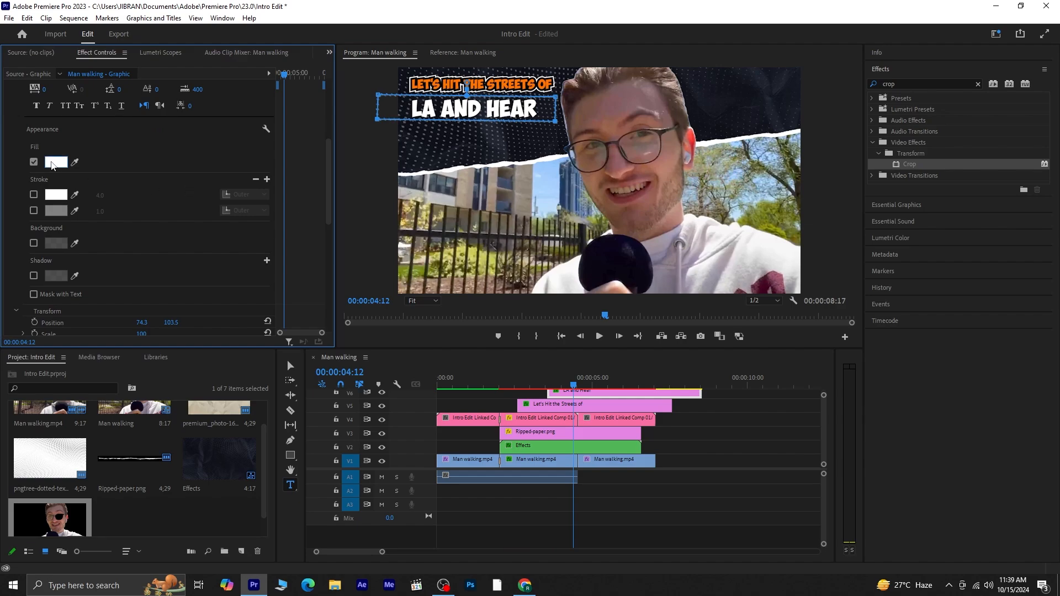
Sample the first title's orange, FF7201, as the fill colour of the "LA and Hear" title.
{"action": "left_click", "coordinate": [57, 163]}
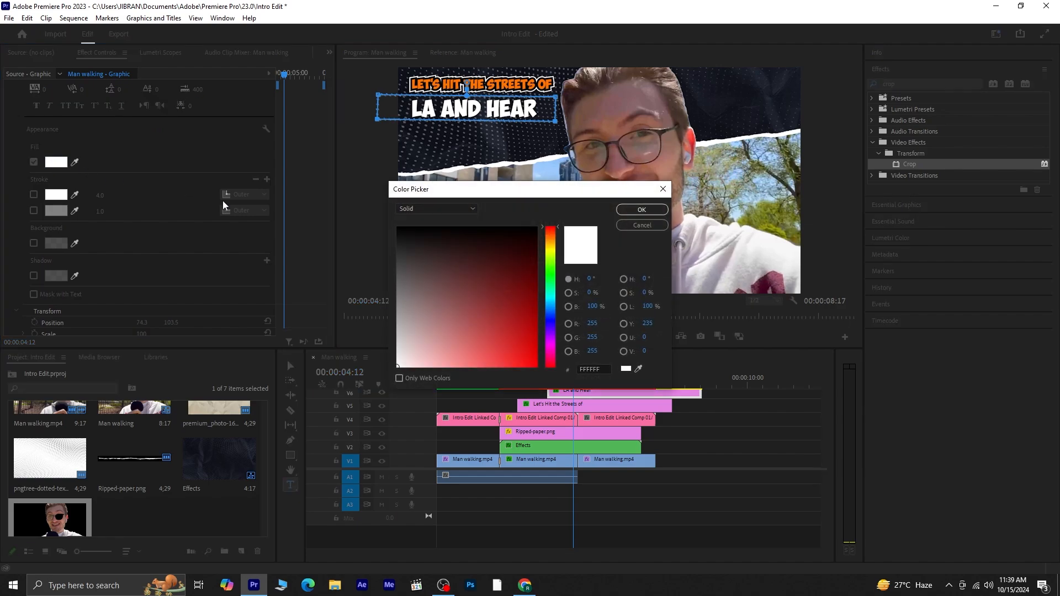
{"action": "left_click", "coordinate": [639, 369]}
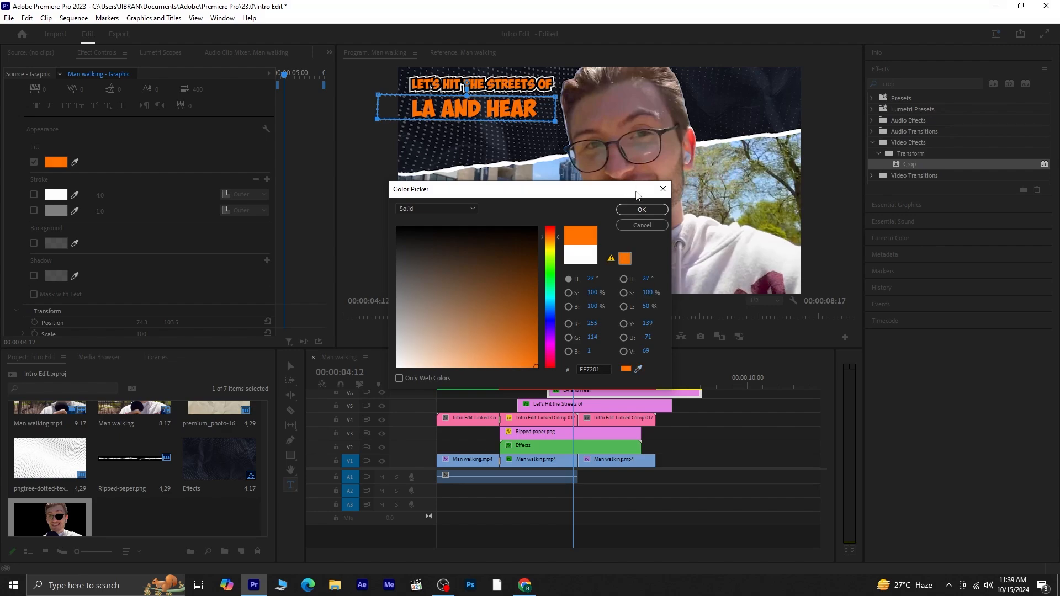
{"action": "left_click", "coordinate": [642, 210]}
Enable the "LA and Hear" title's first stroke, colour it black and set its width to 10.
{"action": "left_click", "coordinate": [33, 195]}
{"action": "left_click", "coordinate": [58, 195]}
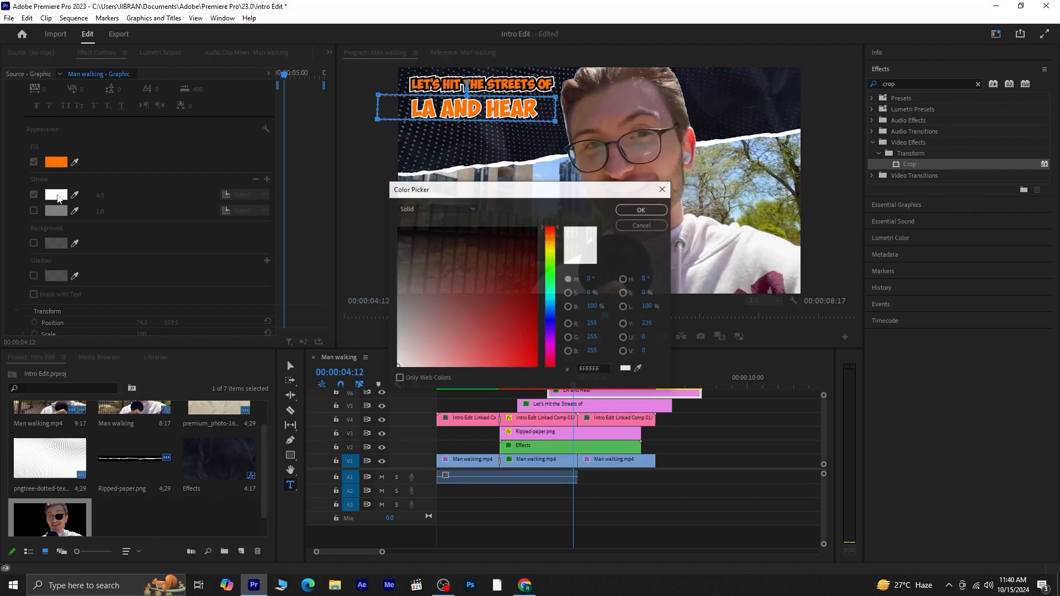
{"action": "left_click_drag", "start_coordinate": [532, 247], "coordinate": [540, 223]}
{"action": "left_click", "coordinate": [640, 212]}
{"action": "left_click_drag", "start_coordinate": [102, 196], "coordinate": [108, 211]}
{"action": "left_click", "coordinate": [102, 195]}
{"action": "type", "text": "10"}
{"action": "key", "text": "Return"}
Enable the "LA and Hear" title's second stroke and colour it white.
{"action": "left_click", "coordinate": [34, 211]}
{"action": "left_click", "coordinate": [57, 210]}
{"action": "left_click", "coordinate": [641, 211]}
Set the "What People Think?" title's font size to 57.
{"action": "left_click_drag", "start_coordinate": [287, 360], "coordinate": [288, 318]}
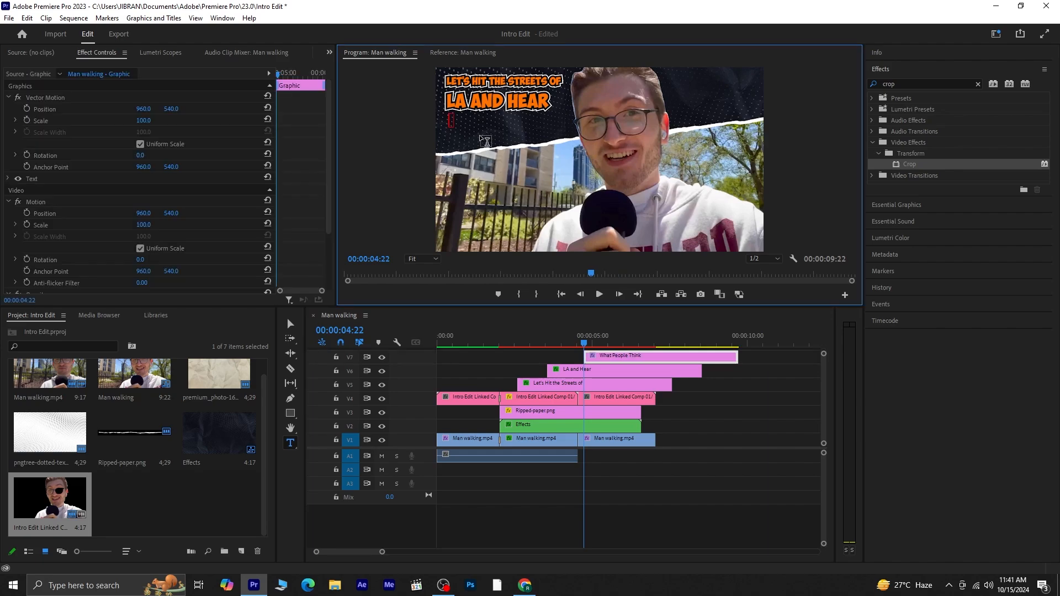
{"action": "left_click", "coordinate": [324, 131]}
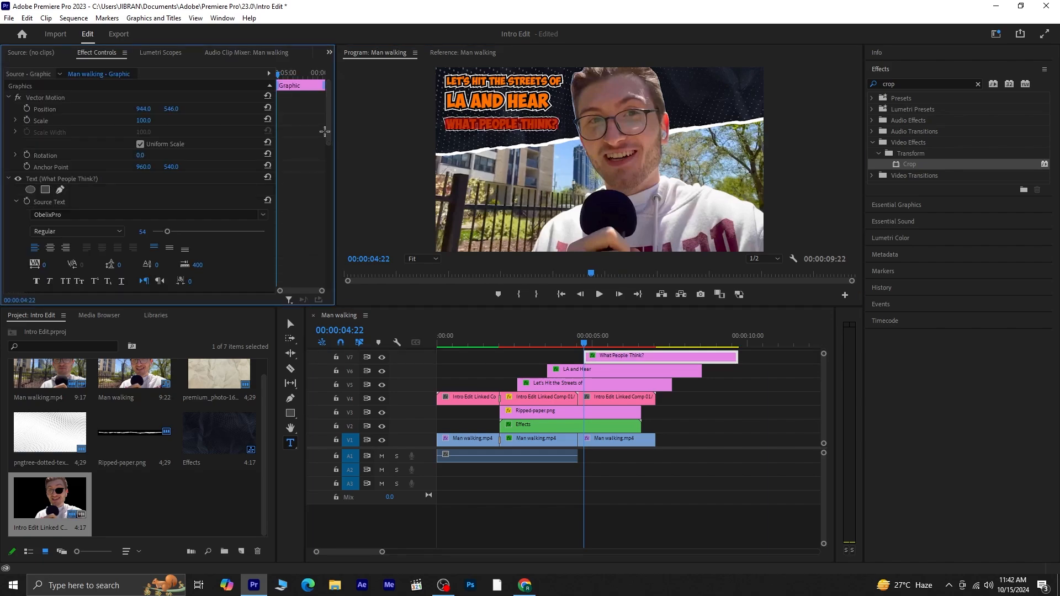
{"action": "left_click_drag", "start_coordinate": [327, 148], "coordinate": [326, 169]}
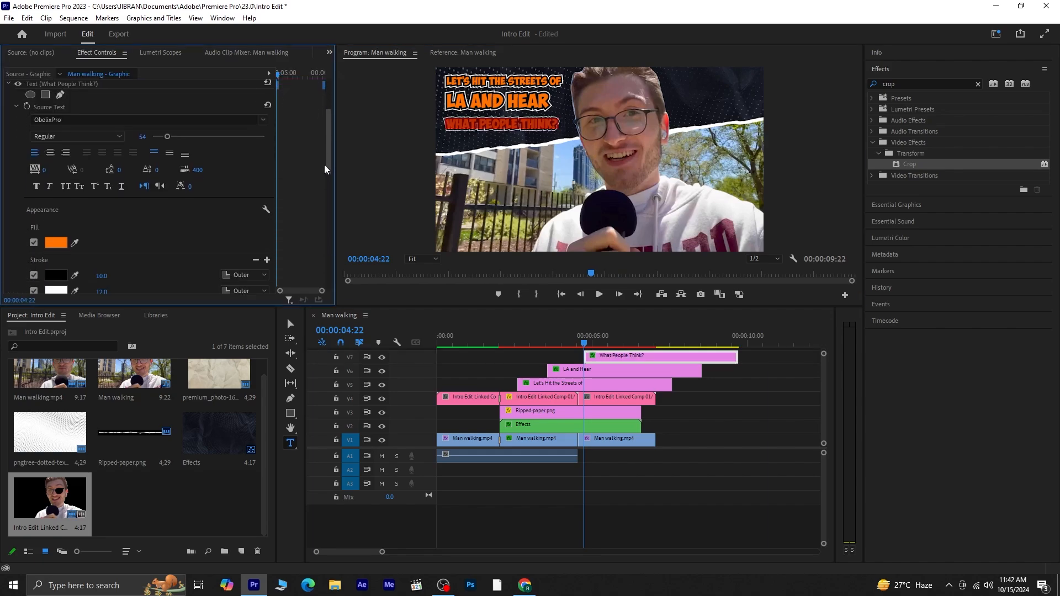
{"action": "left_click", "coordinate": [144, 136]}
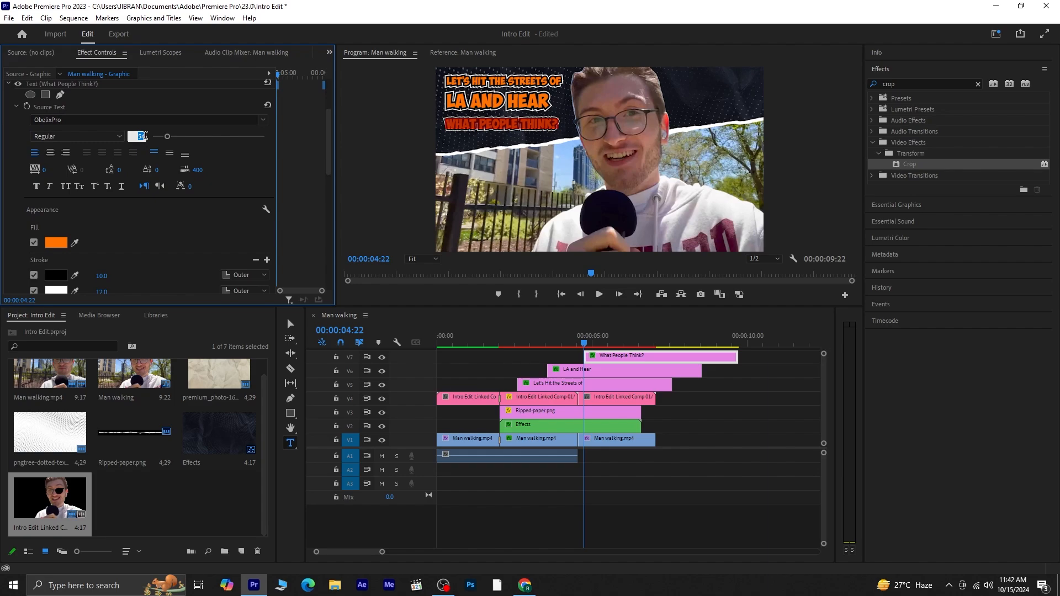
{"action": "type", "text": "58"}
{"action": "key", "text": "Return"}
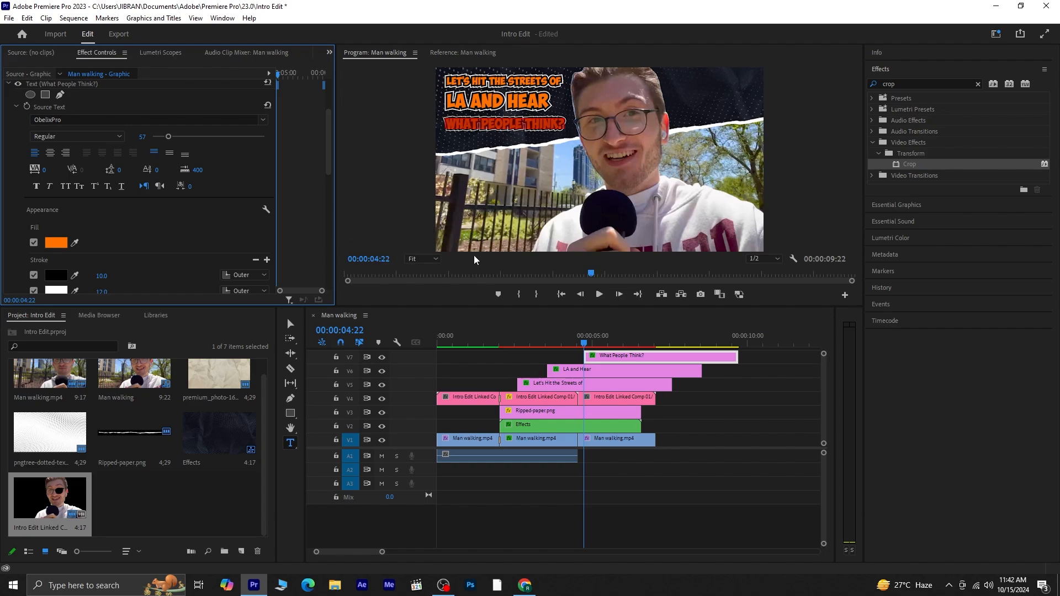
Draw a small four-point opacity mask with the Pen tool outside the frame, just left of the "What People Think?" title.
{"action": "scroll", "coordinate": [314, 264], "scroll_direction": "down", "scroll_amount": 8}
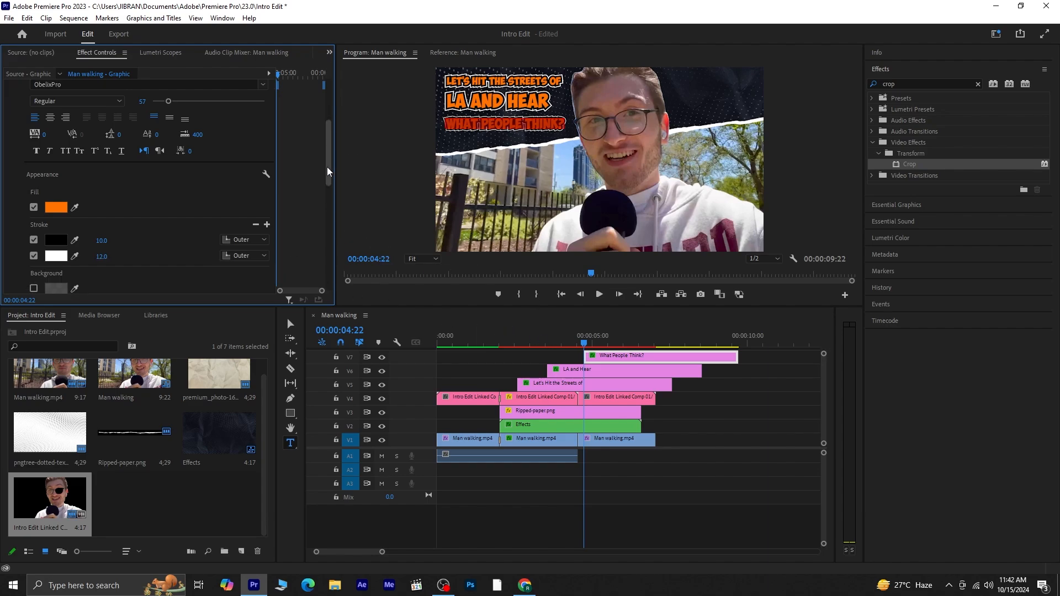
{"action": "left_click", "coordinate": [59, 229]}
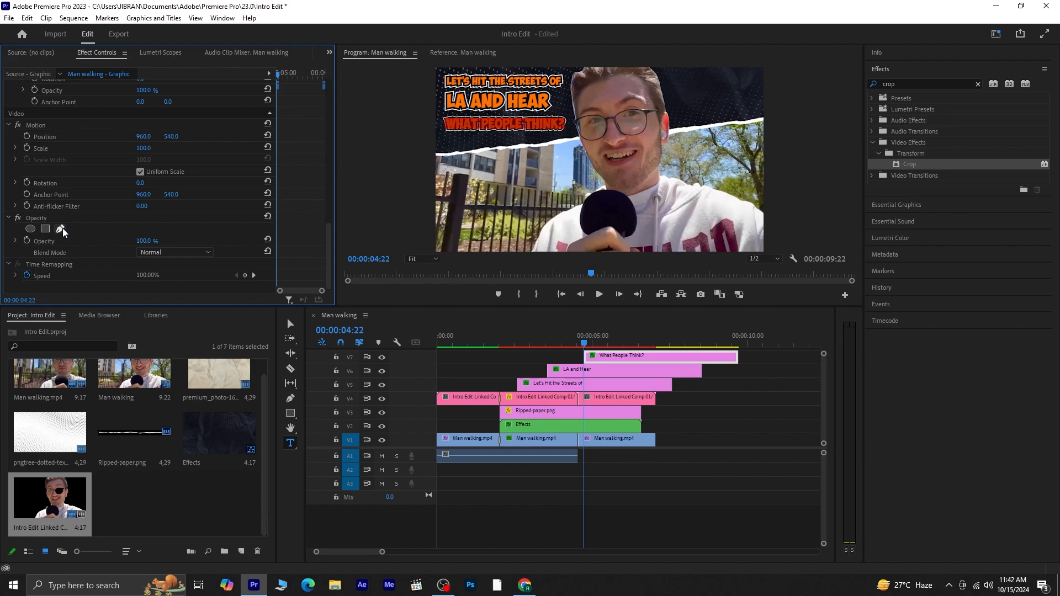
{"action": "left_click", "coordinate": [399, 124]}
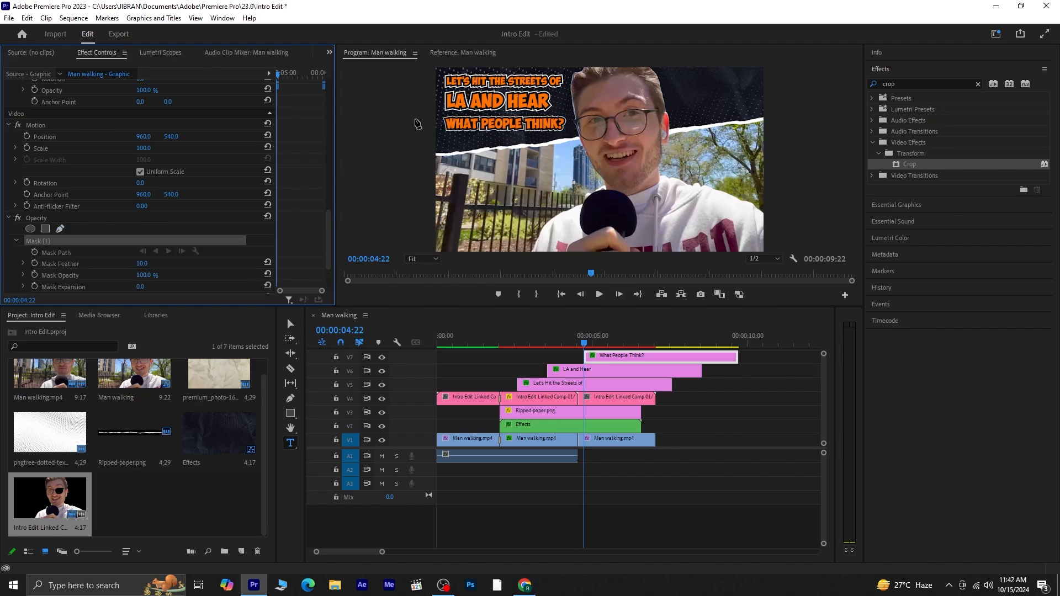
{"action": "left_click_drag", "start_coordinate": [414, 115], "coordinate": [431, 114]}
{"action": "left_click", "coordinate": [429, 133]}
{"action": "left_click", "coordinate": [413, 133]}
{"action": "left_click", "coordinate": [414, 116]}
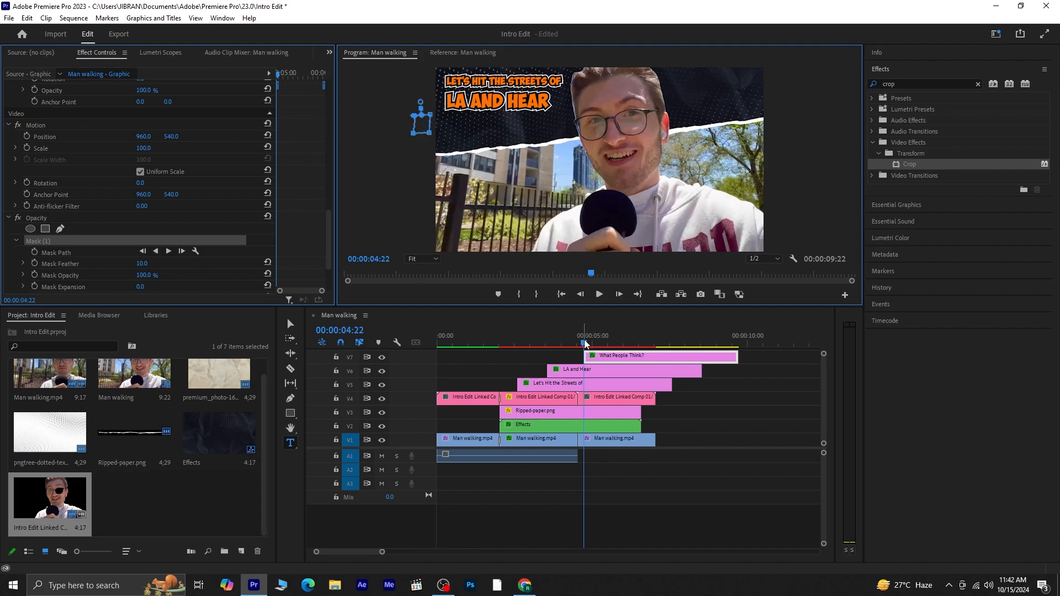
At 00:00:05:15, stretch the mask's right edge across the whole "What People Think?" title to finish its animated reveal.
{"action": "left_click_drag", "start_coordinate": [587, 343], "coordinate": [616, 353]}
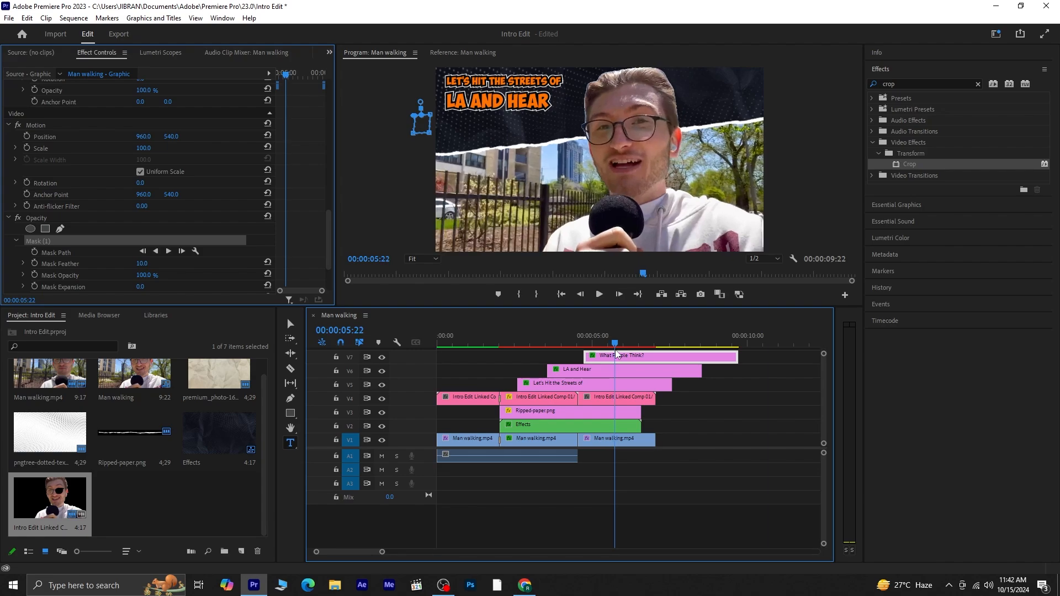
{"action": "left_click", "coordinate": [437, 107]}
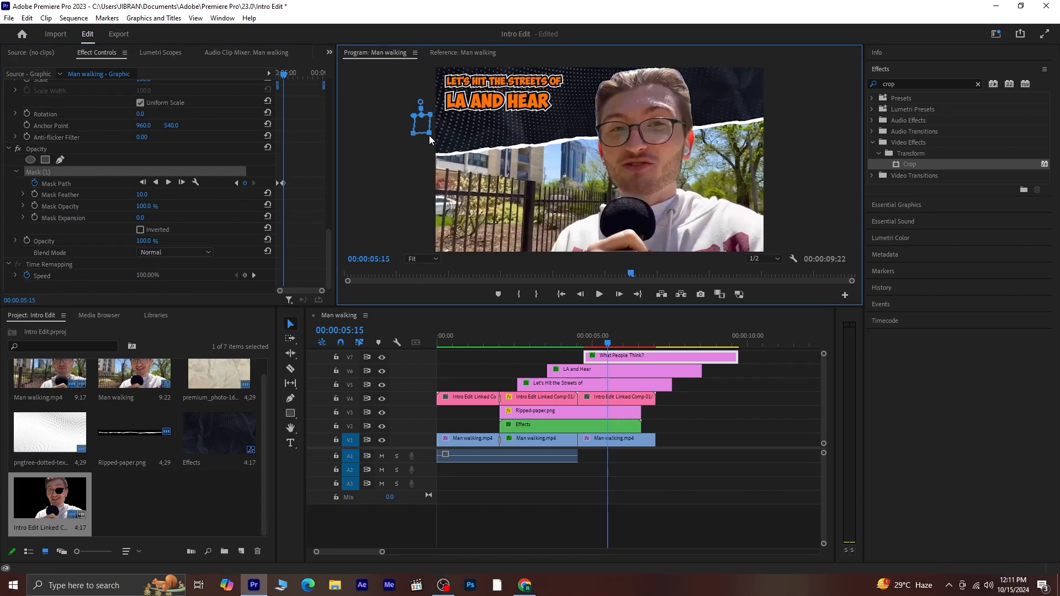
{"action": "left_click_drag", "start_coordinate": [429, 134], "coordinate": [567, 134]}
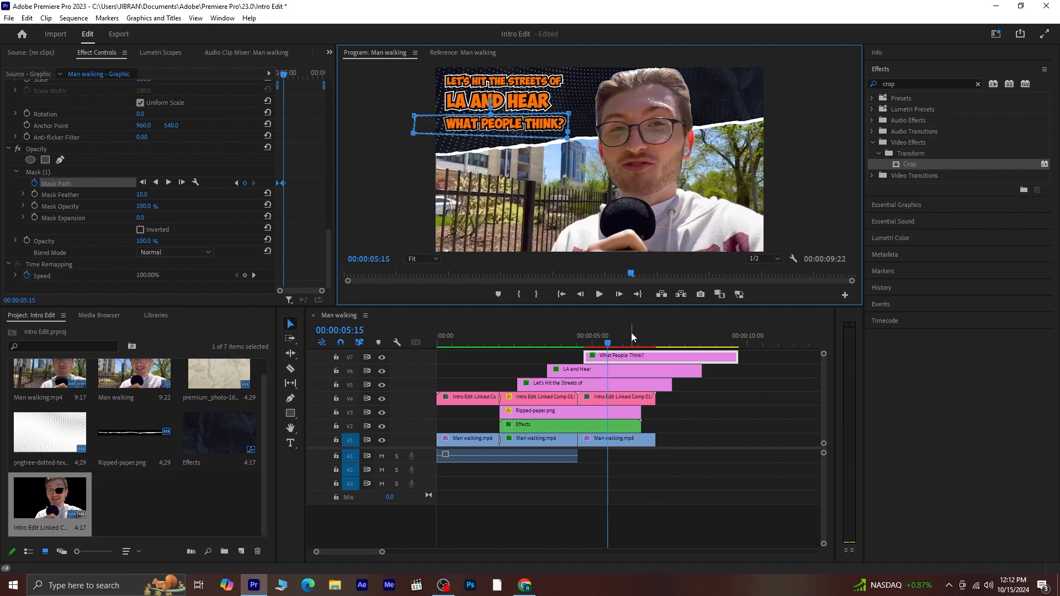
Play the sequence from the beginning to review the three title reveals.
{"action": "left_click", "coordinate": [605, 338]}
{"action": "key", "text": "Home"}
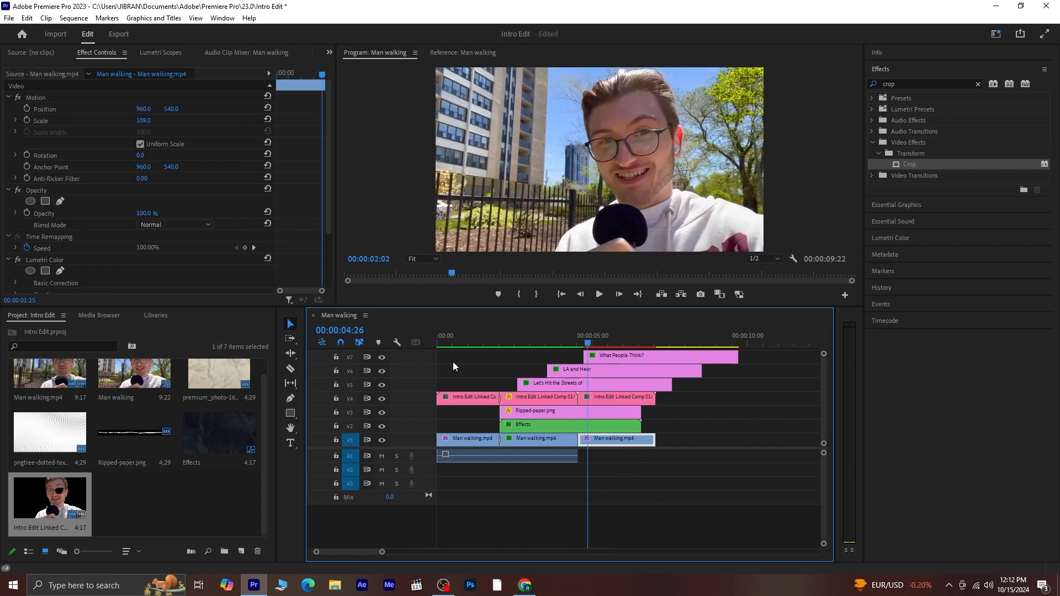
{"action": "key", "text": "space"}
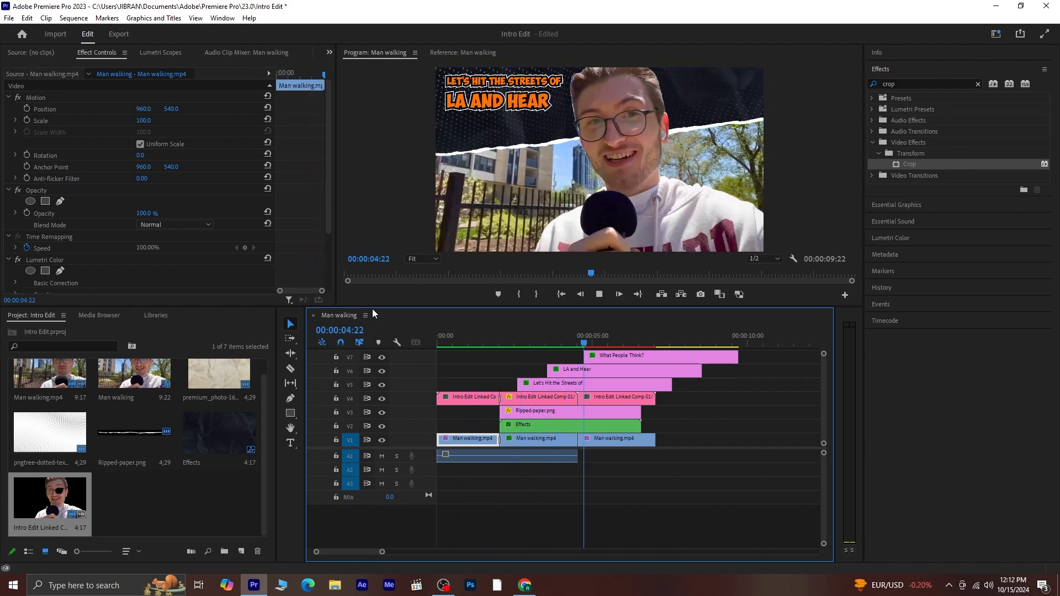
Split the three title clips on V5, V6 and V7 at 00:00:06:21.
{"action": "left_click", "coordinate": [645, 342]}
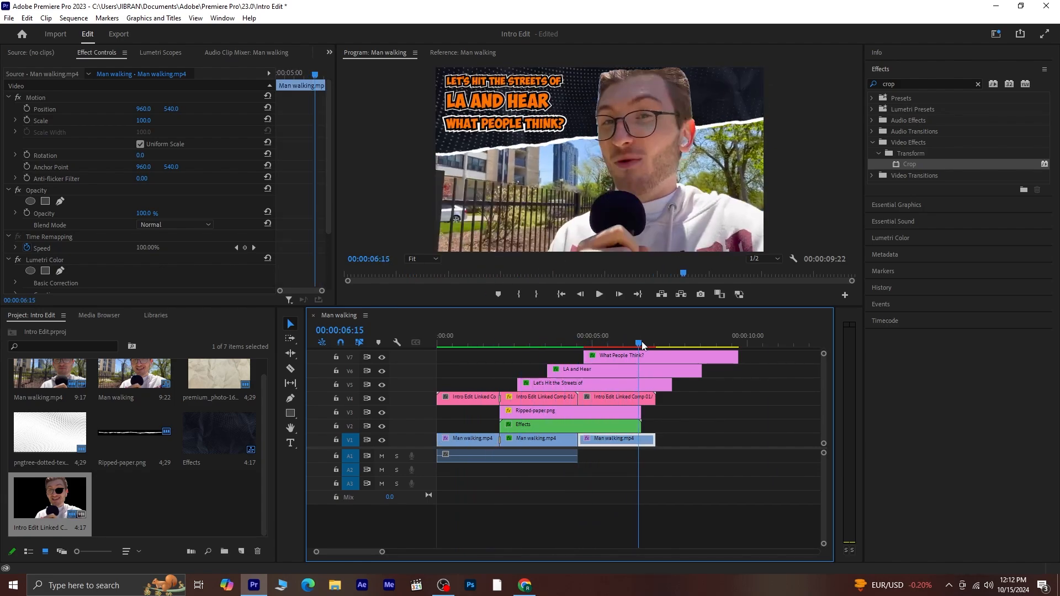
{"action": "key", "text": "c"}
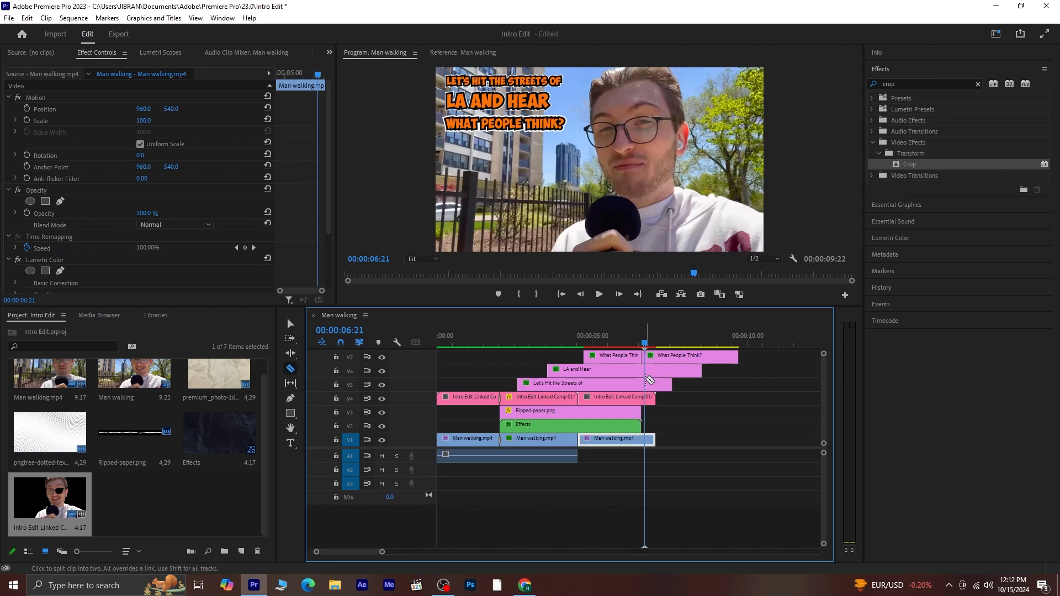
{"action": "left_click", "coordinate": [648, 357]}
{"action": "left_click", "coordinate": [647, 369]}
{"action": "left_click", "coordinate": [647, 383]}
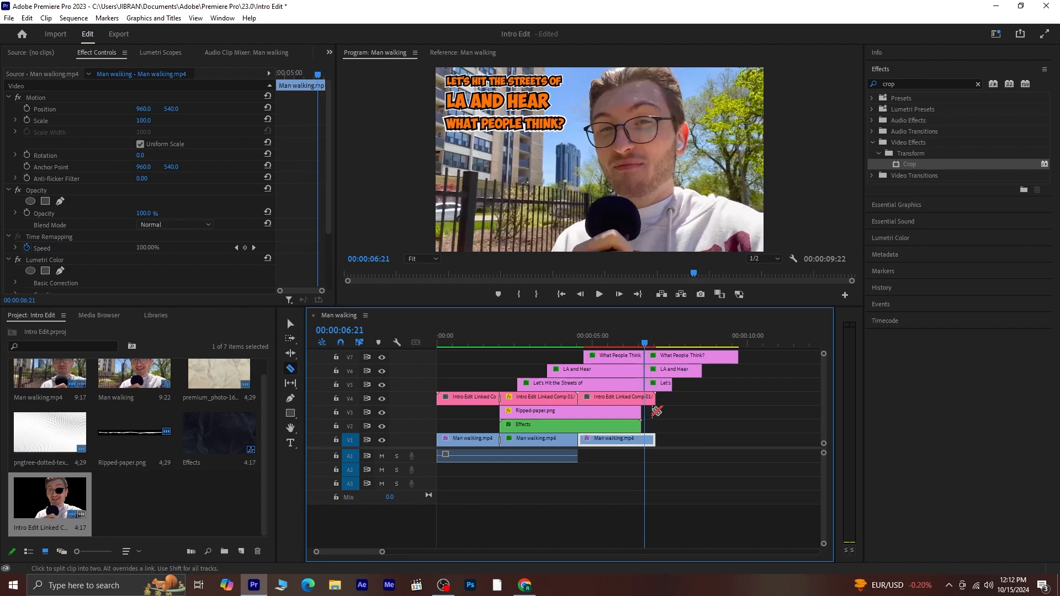
Delete the leftover pieces of the three title clips after 00:00:06:21.
{"action": "key", "text": "v"}
{"action": "left_click_drag", "start_coordinate": [773, 365], "coordinate": [662, 384]}
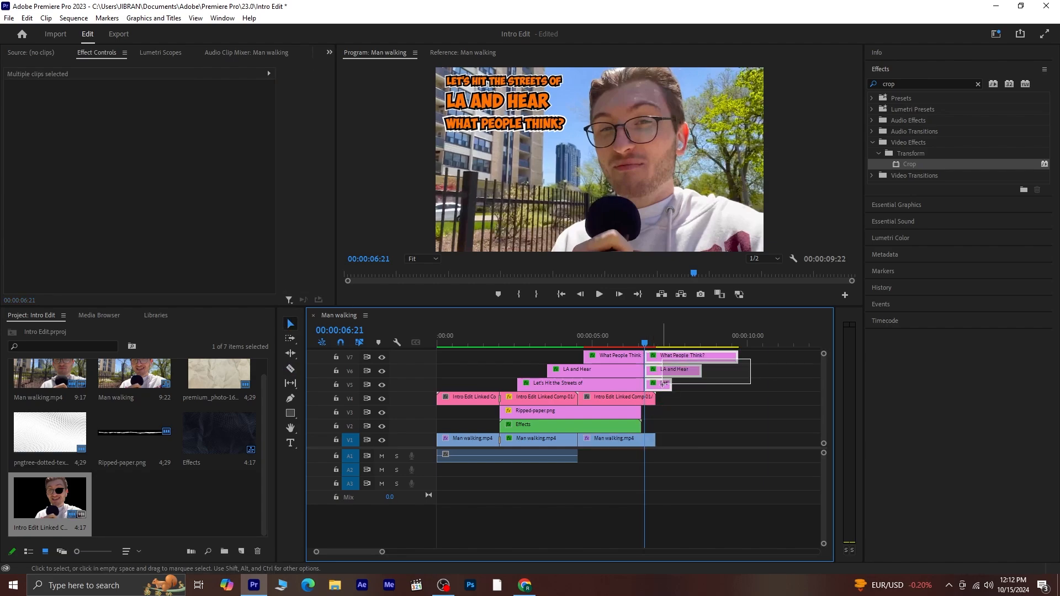
{"action": "left_click_drag", "start_coordinate": [662, 385], "coordinate": [663, 384]}
{"action": "key", "text": "Delete"}
Extend the end of the Ripped-paper.png clip to 00:00:06:21.
{"action": "left_click_drag", "start_coordinate": [640, 414], "coordinate": [644, 415]}
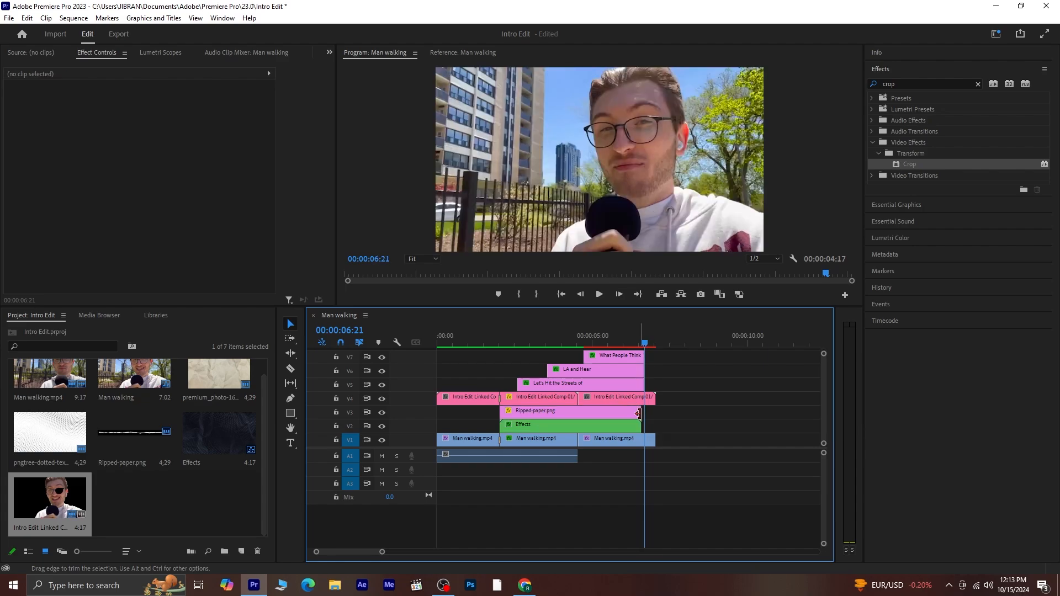